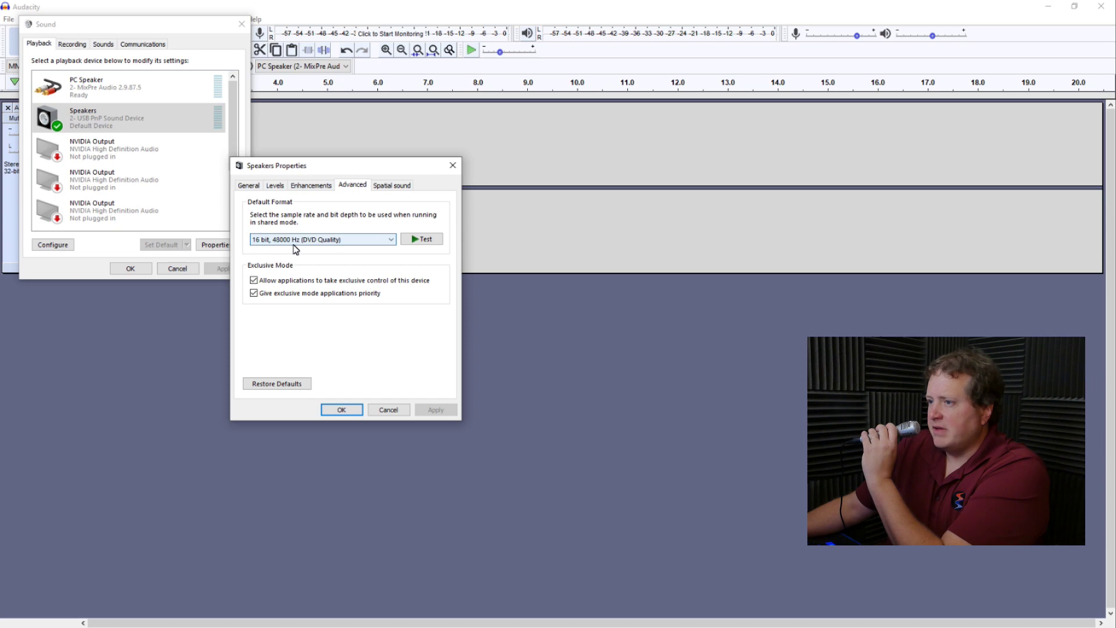
Step: Close the sound device settings, delete the empty audio track and start a new stereo recording from the USB microphone
left_click(347, 414)
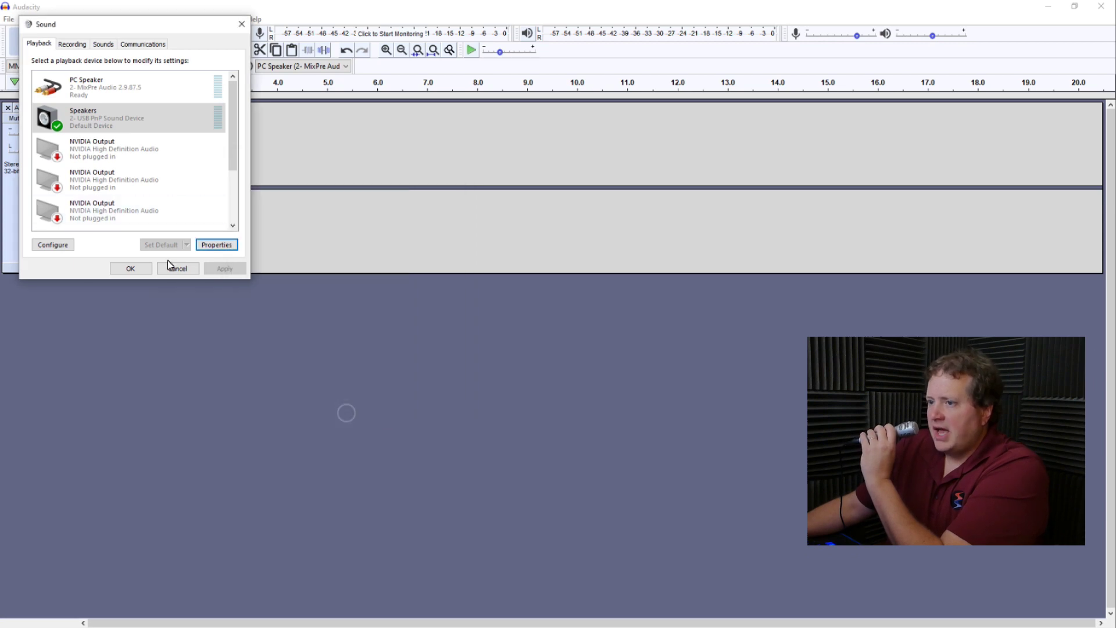
left_click(170, 269)
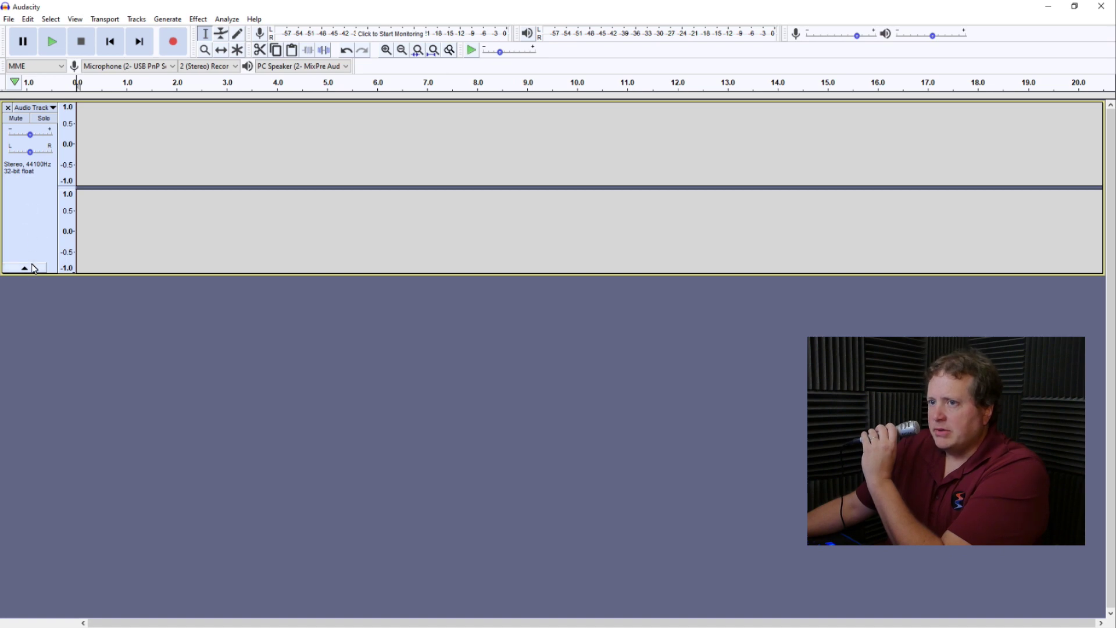
left_click(7, 108)
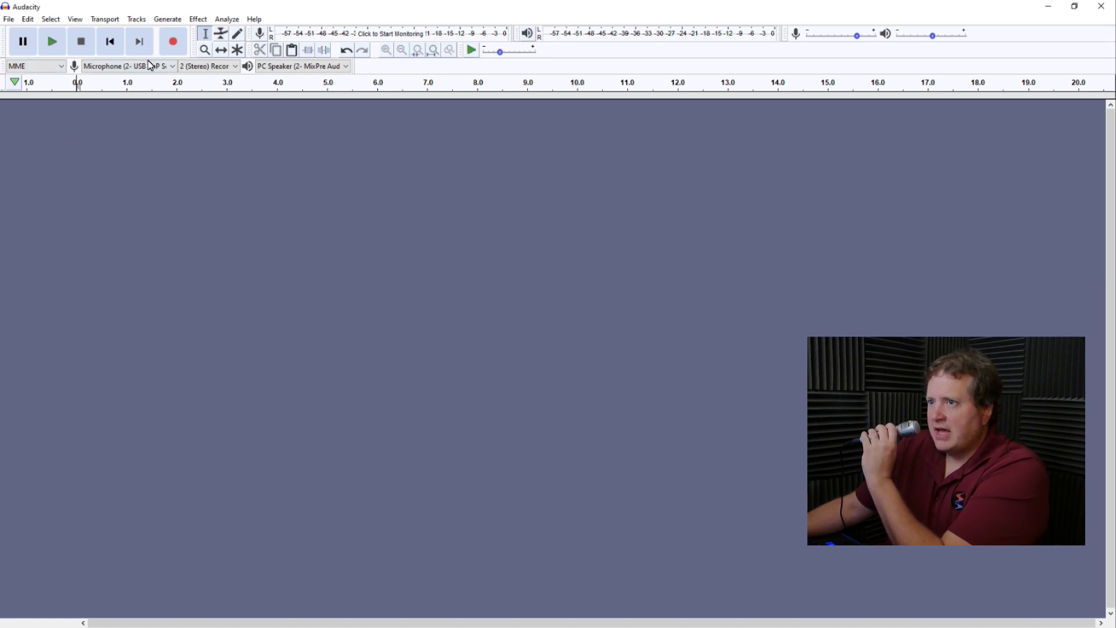
left_click(181, 44)
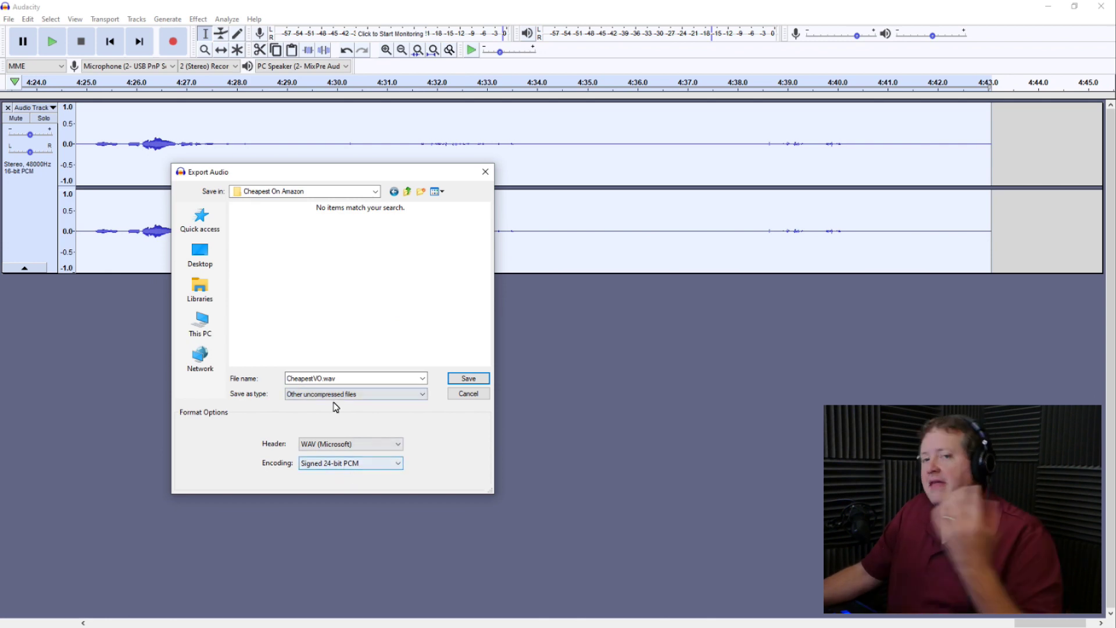
Step: Export the recording to the Cheapest On Amazon folder as CheapestVO.wav in signed 24-bit PCM, leaving the metadata tags empty
left_click(469, 383)
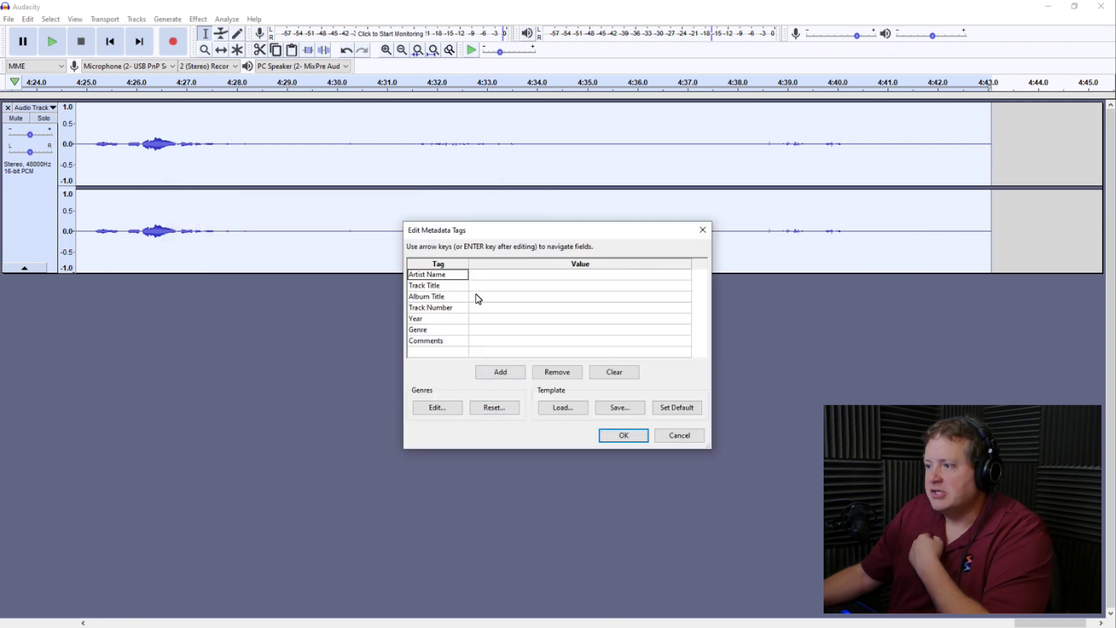
left_click(632, 434)
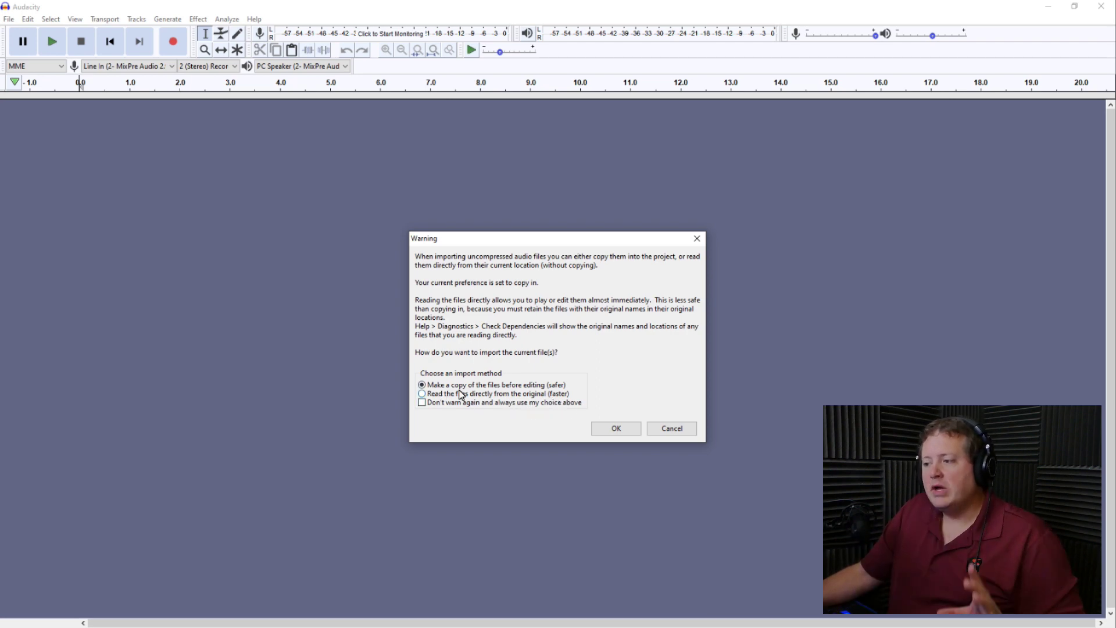
Step: Import the CheapestVO file by making a copy and display its track as Waveform (dB)
left_click(609, 430)
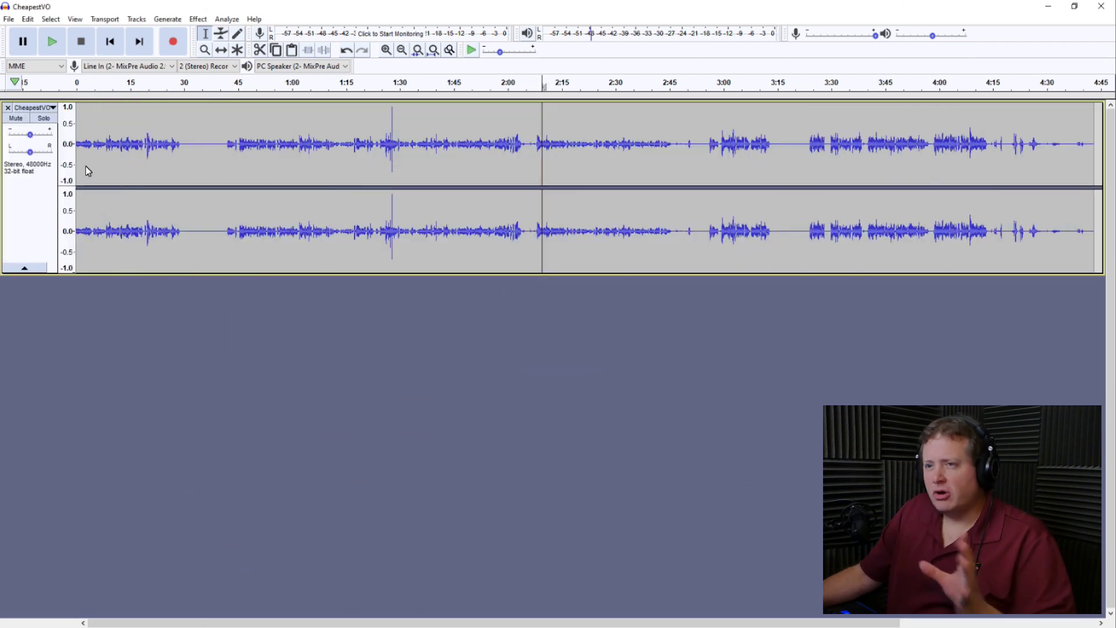
left_click(54, 110)
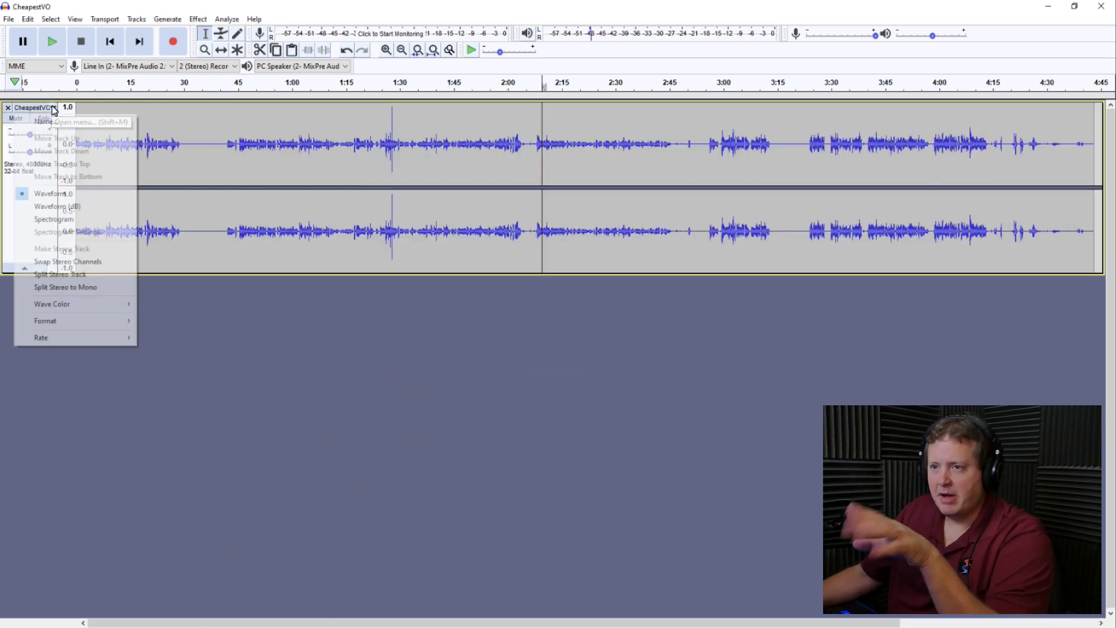
left_click(67, 209)
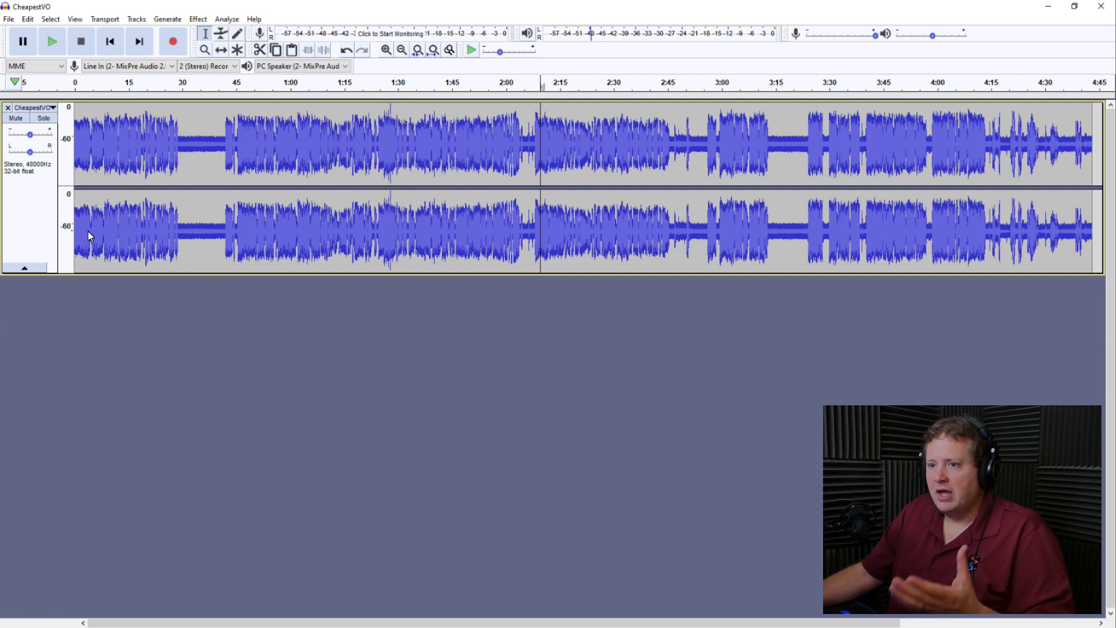
Step: Enlarge the CheapestVO track's height and compare the linear Waveform view with Waveform (dB), ending in the dB view
left_click_drag(68, 273, 82, 417)
left_click(43, 108)
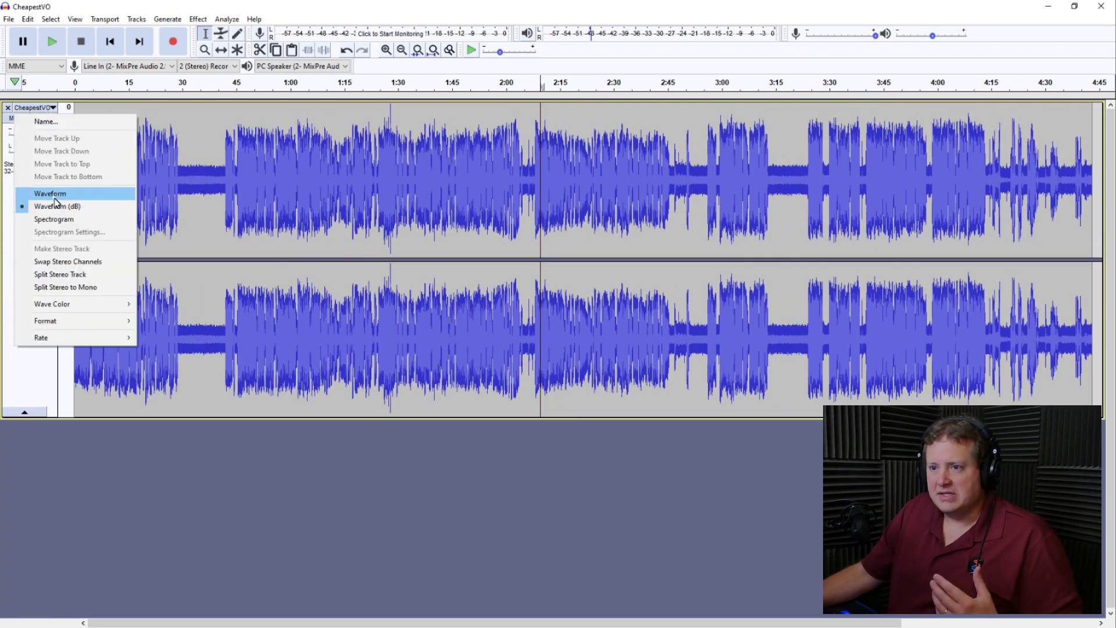
left_click(75, 192)
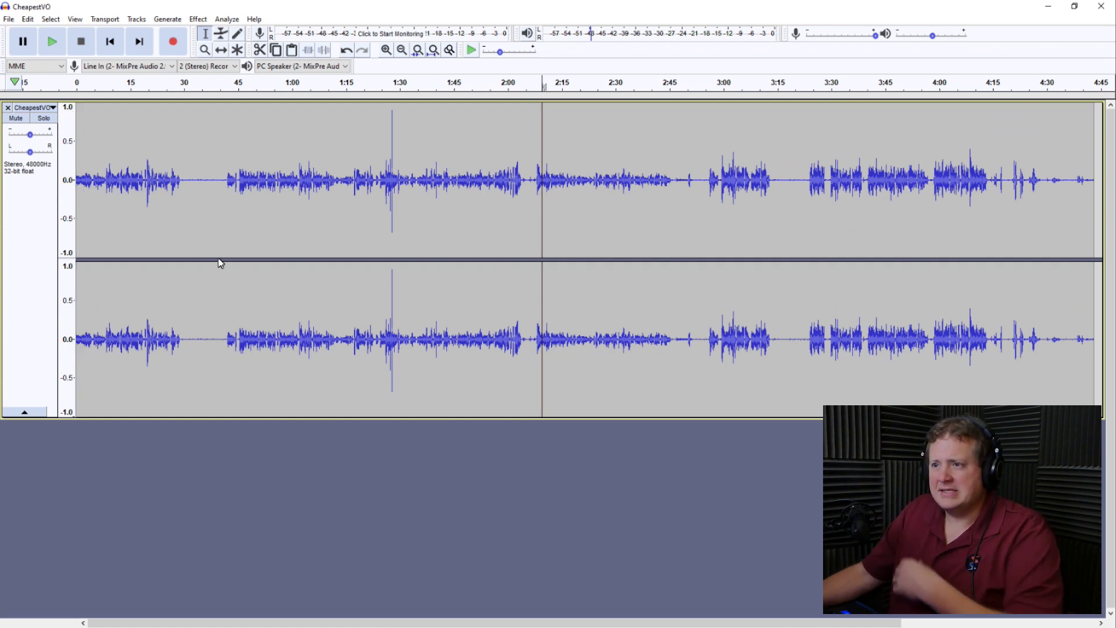
left_click(54, 109)
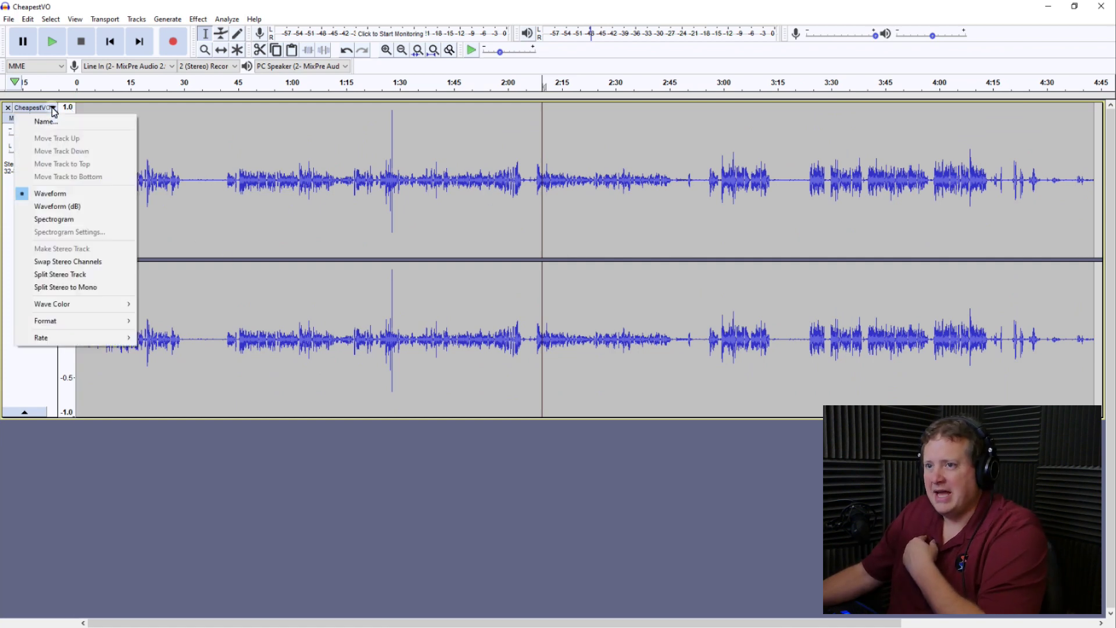
left_click(70, 204)
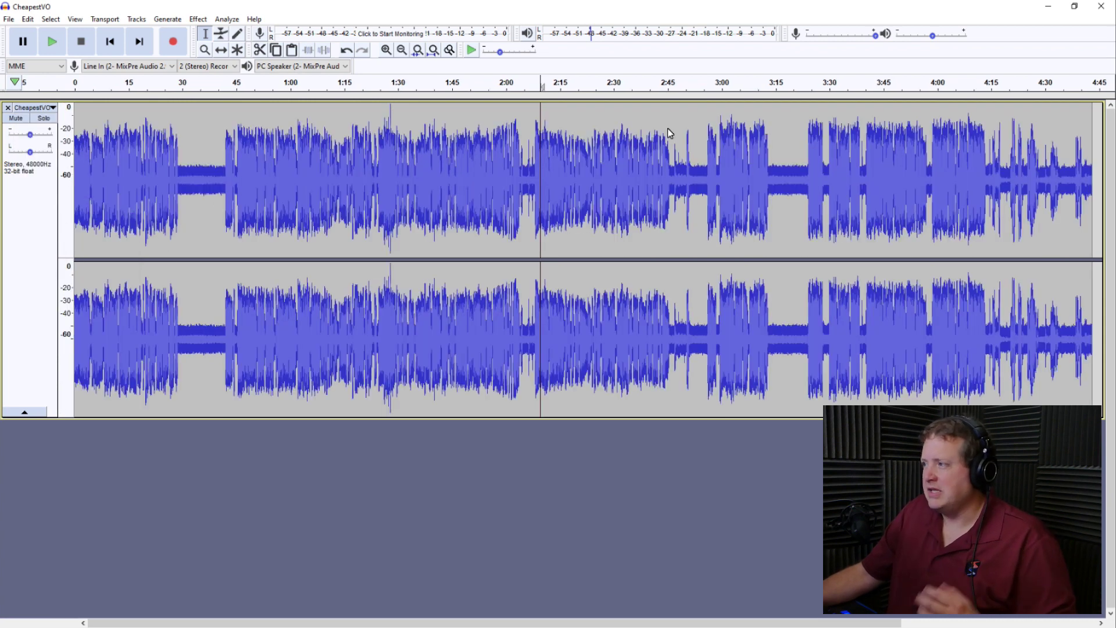
Step: Listen to the background noise in the quiet passage around 3:15 and examine it up close
left_click(776, 109)
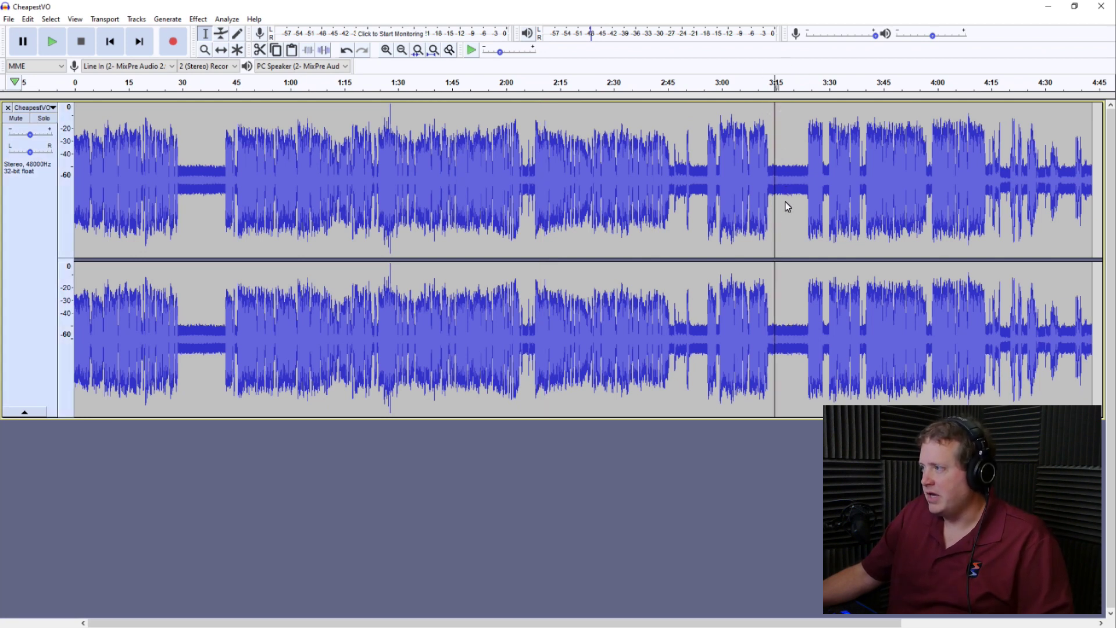
key("space")
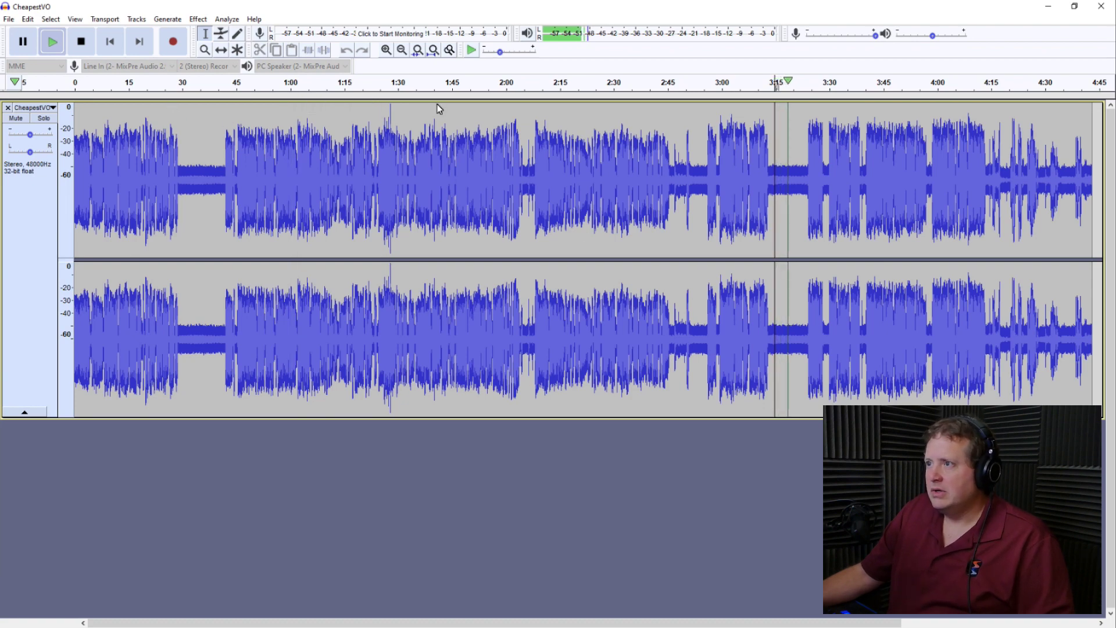
left_click(386, 51)
left_click(387, 51)
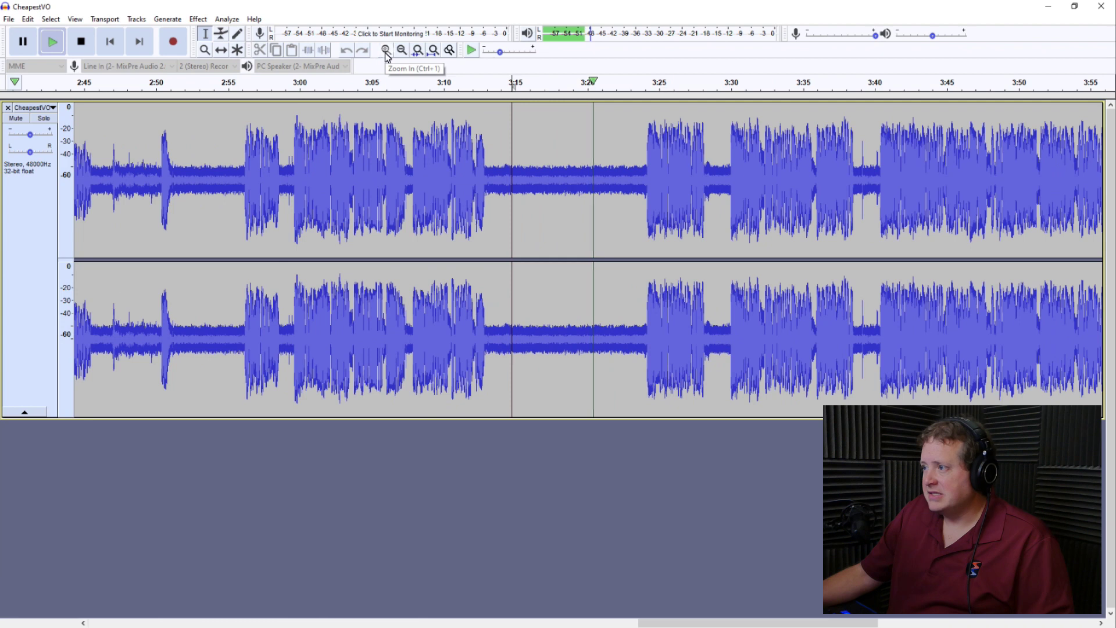
left_click(387, 51)
key("space")
left_click(381, 127)
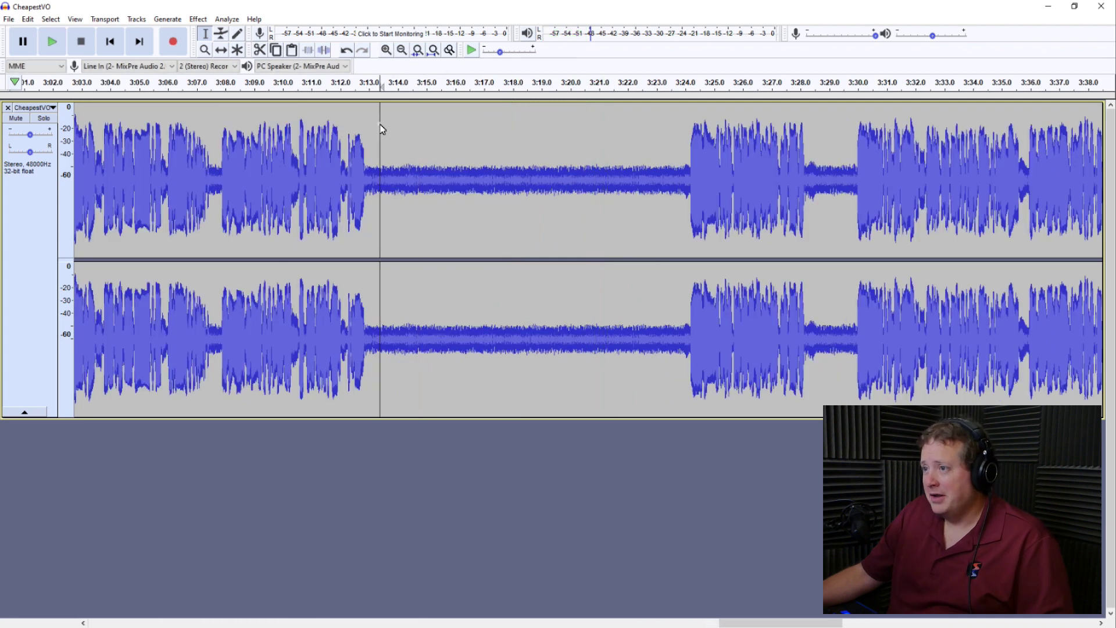
key("space")
key("space")
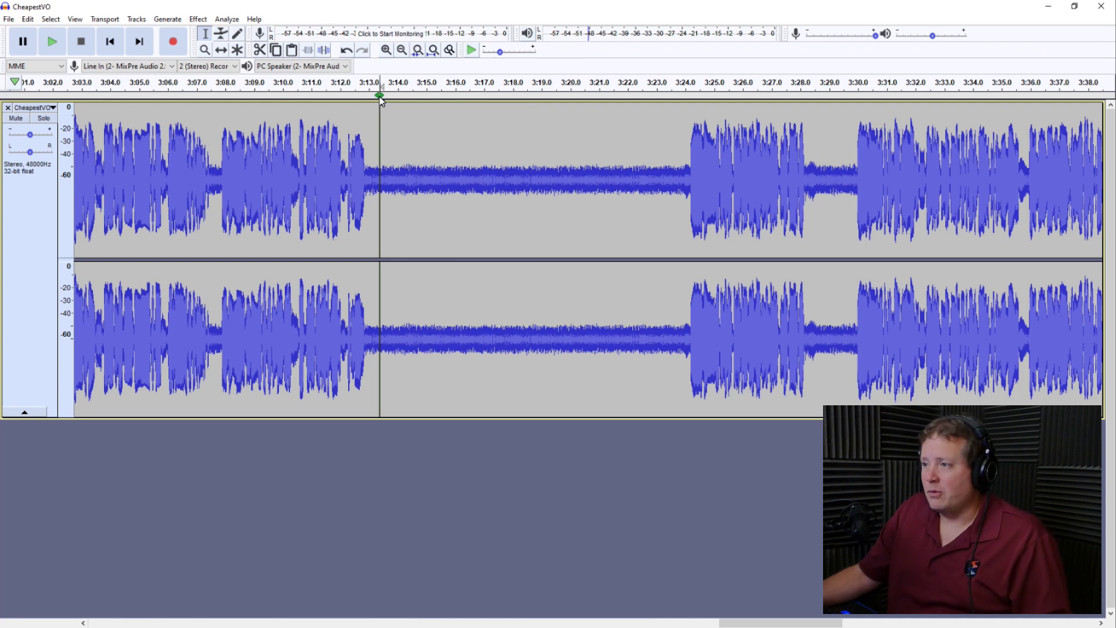
Step: Select the noise-only passage from about 3:14 to 3:23 and play it to check that it contains no speech
left_click_drag(381, 132, 663, 155)
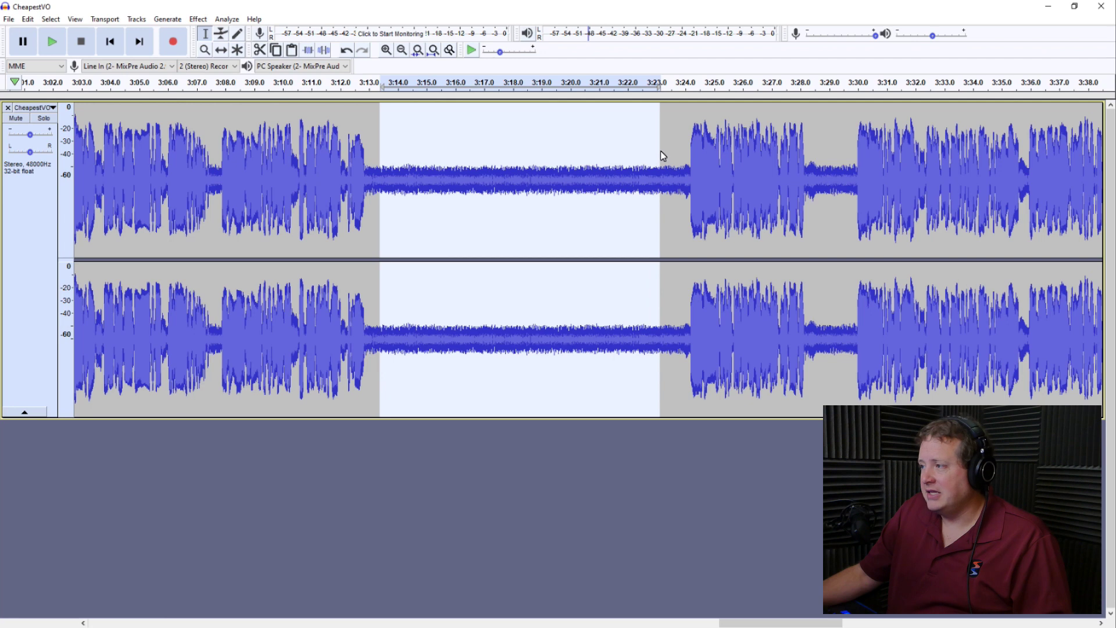
left_click(385, 97)
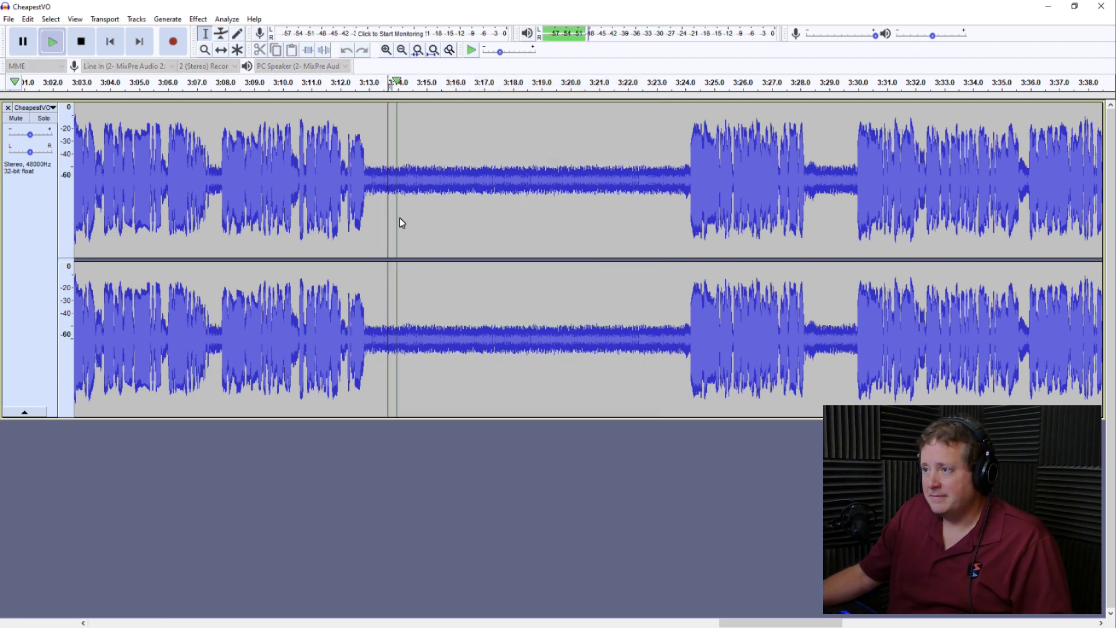
left_click(619, 189)
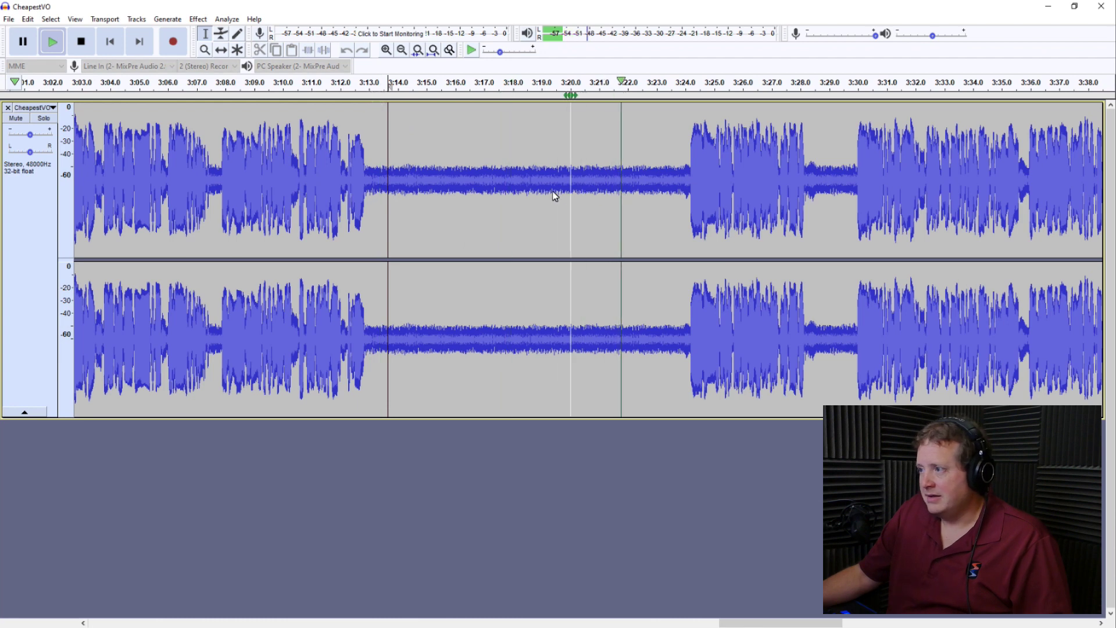
key("space")
left_click_drag(390, 187, 657, 216)
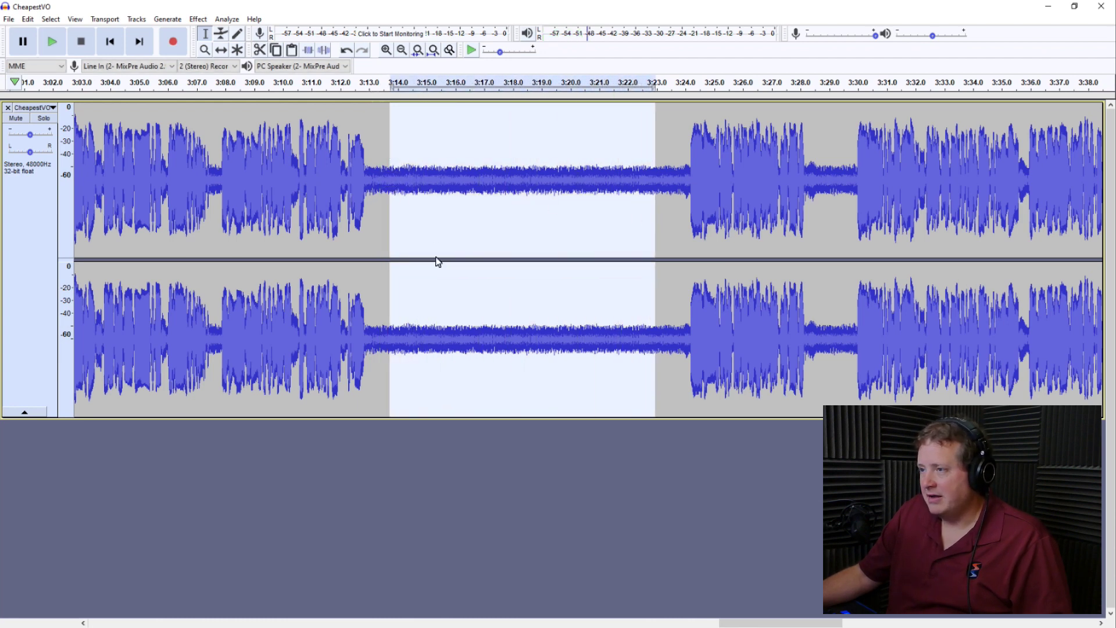
key("space")
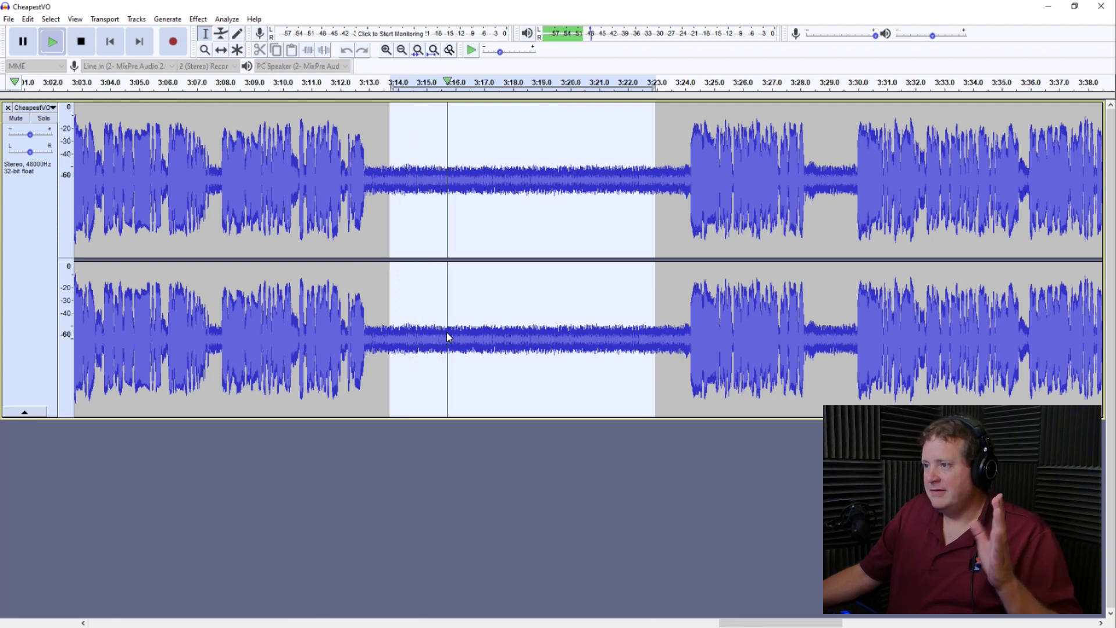
key("space")
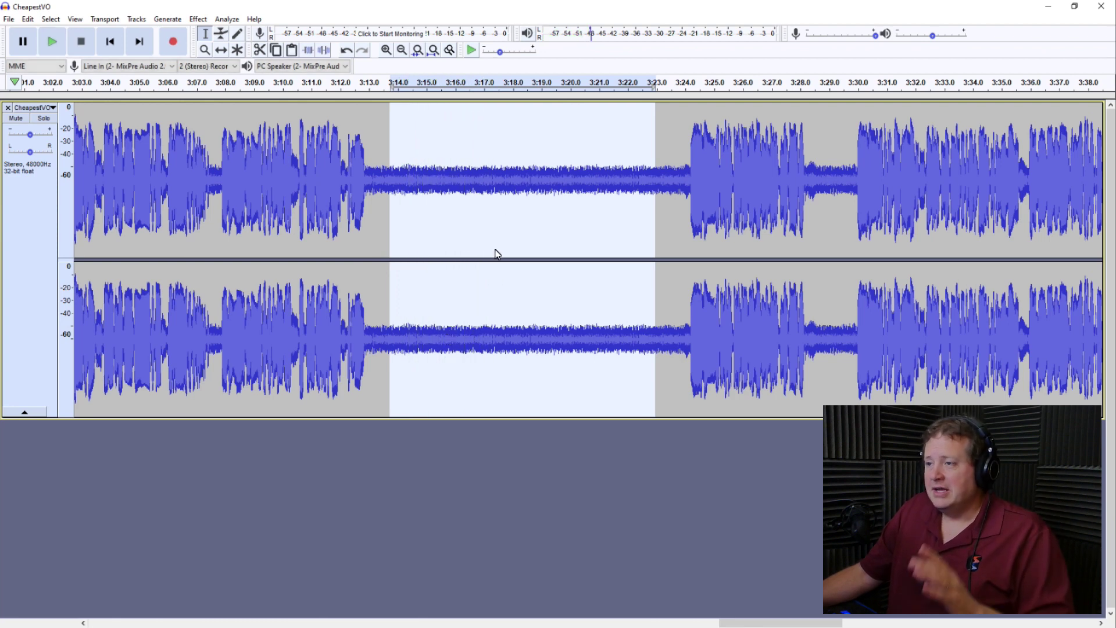
Step: Capture a noise profile from the selected noise-only passage with Noise Reduction
left_click(198, 24)
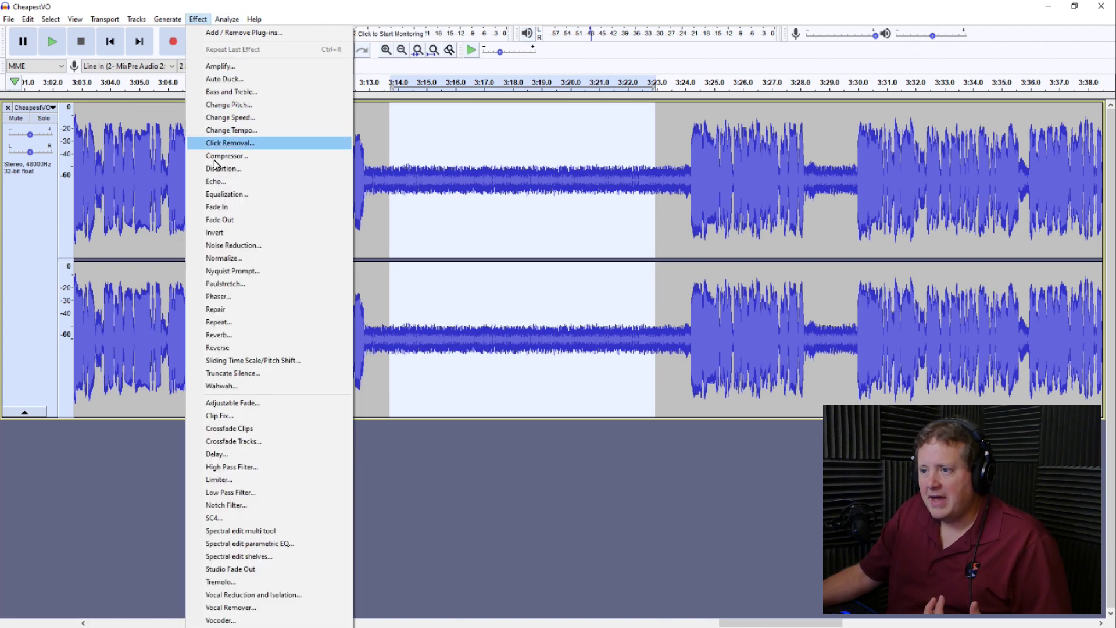
left_click(238, 247)
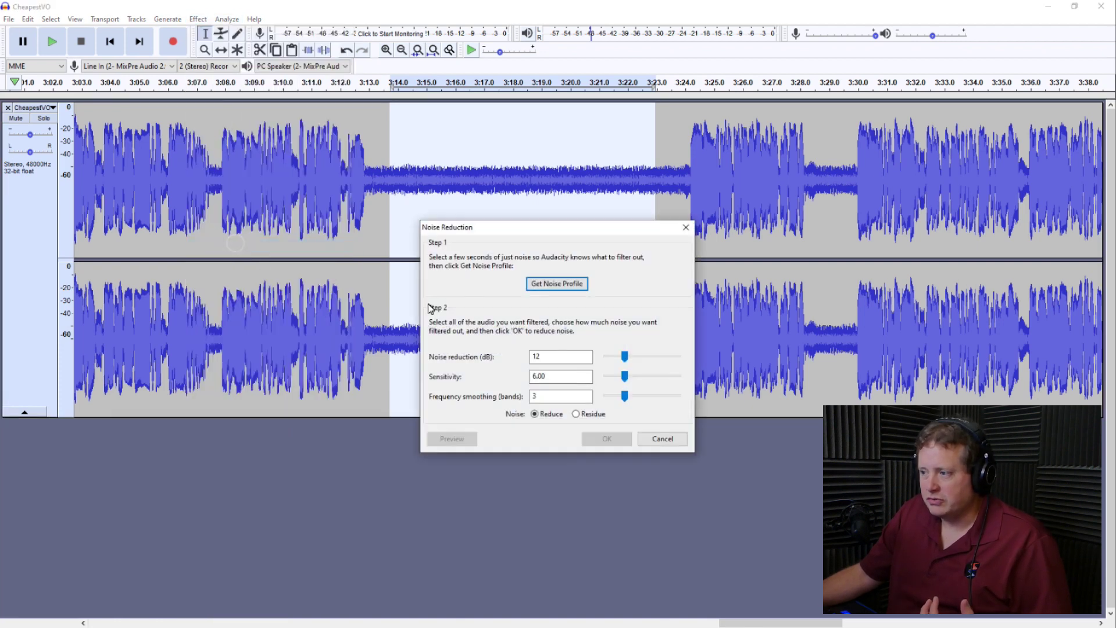
left_click(545, 289)
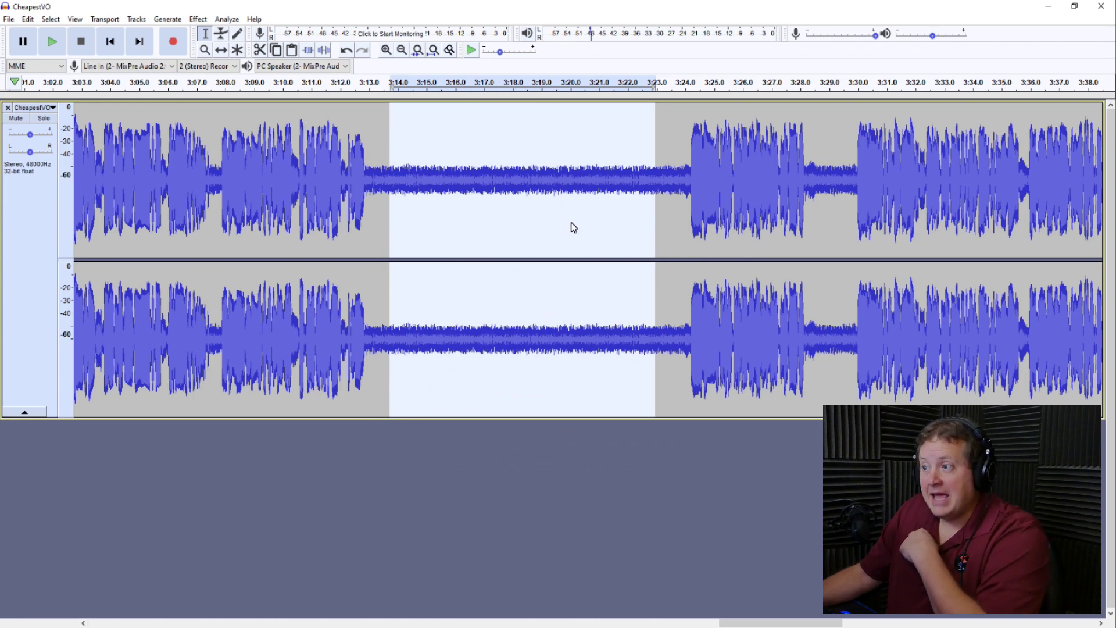
Step: Try Noise Reduction at 12 dB, sensitivity 6.00 and 3 smoothing bands on the selected passage, play it back, and undo the effect
left_click(199, 20)
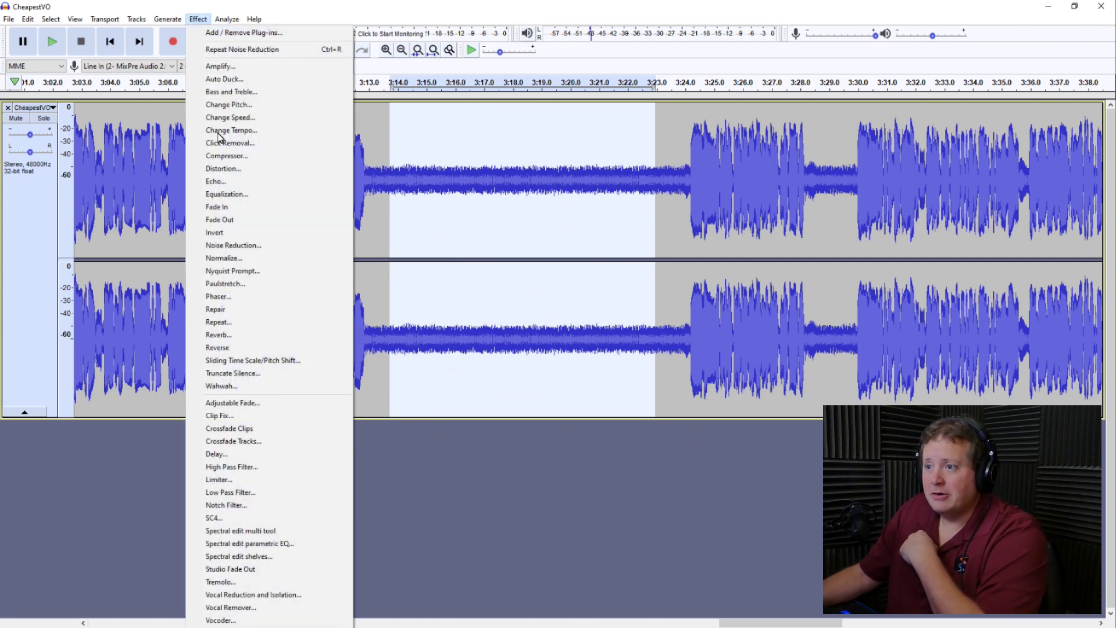
left_click(225, 246)
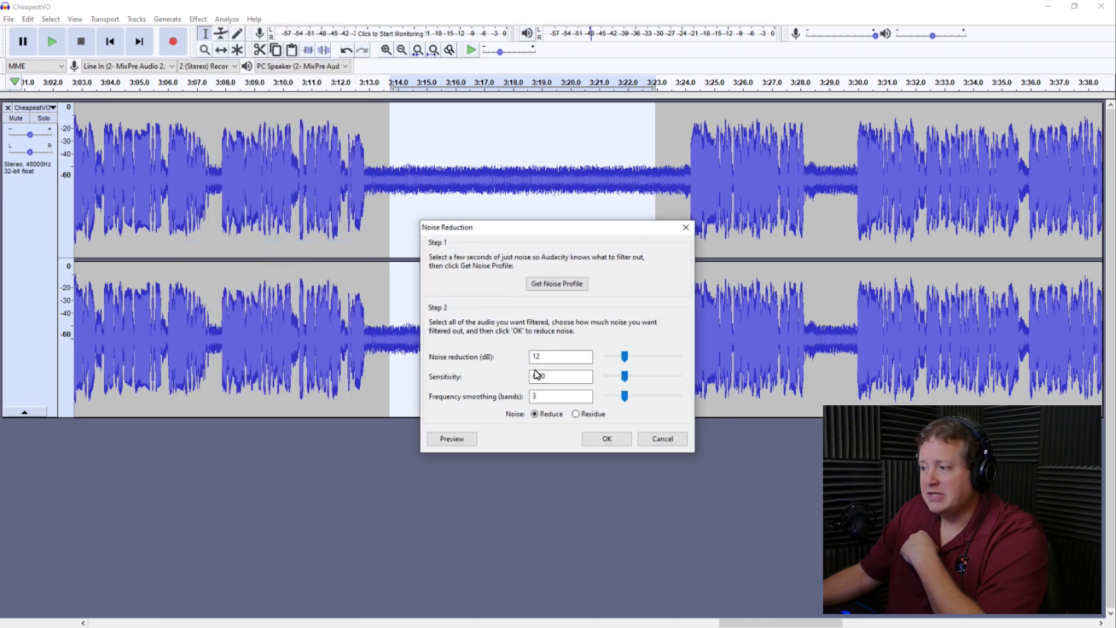
left_click(607, 440)
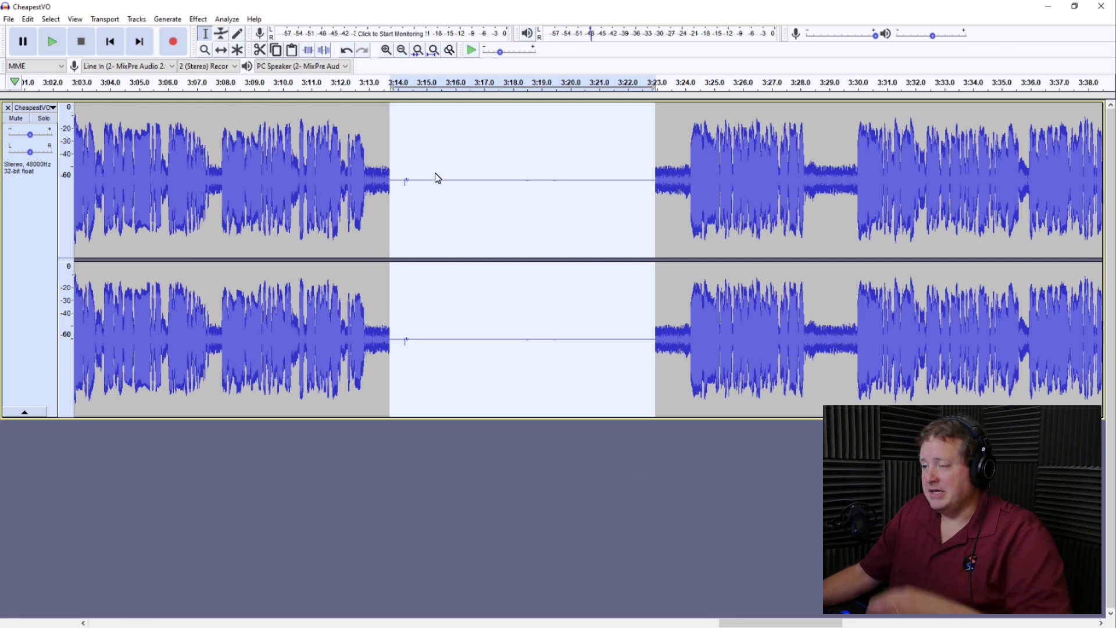
key("space")
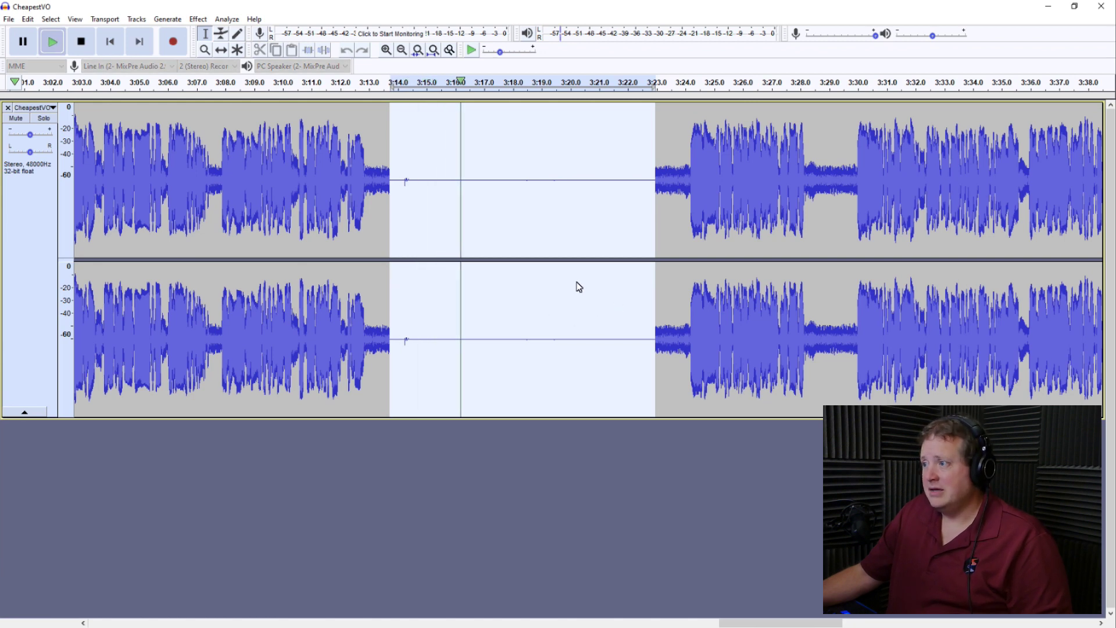
key("space")
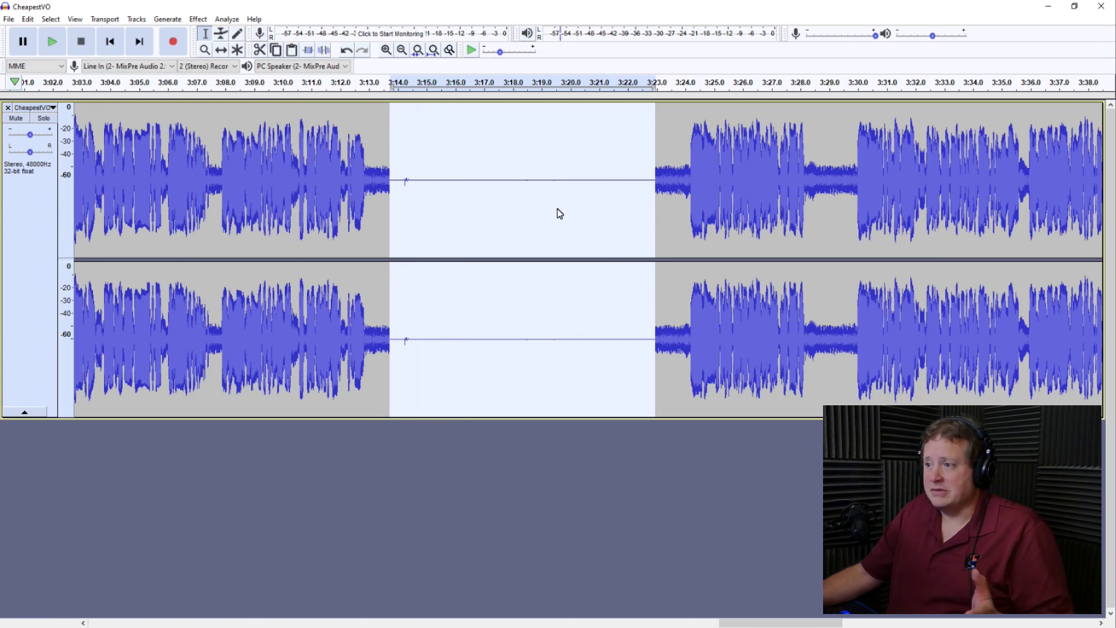
left_click(30, 22)
left_click(33, 32)
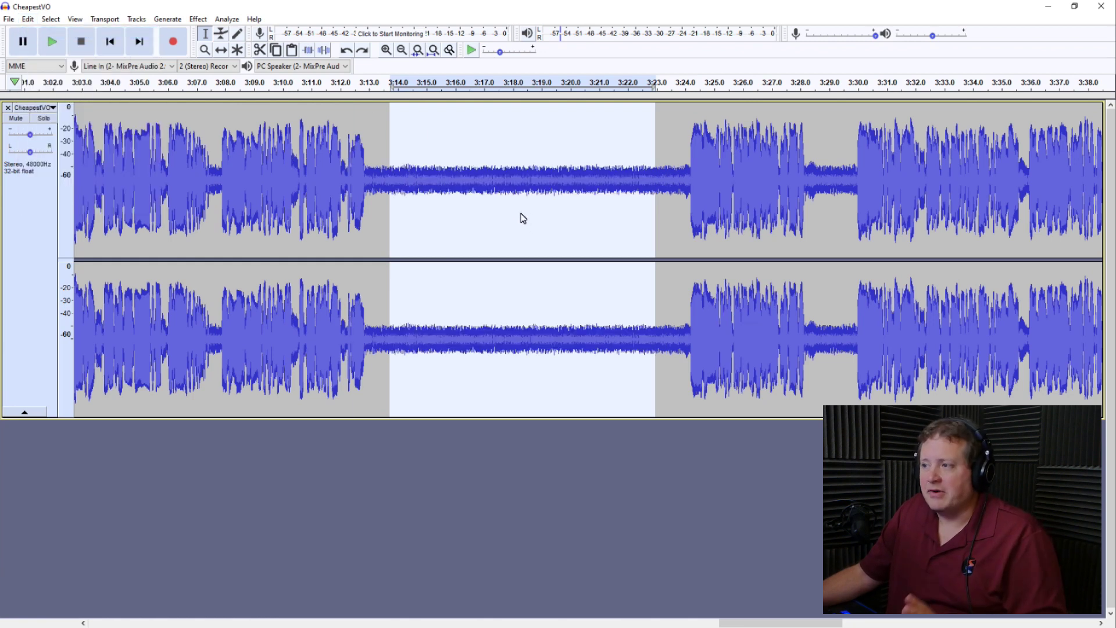
Step: Apply Noise Reduction to the entire recording at 12 dB, sensitivity 6.00 and 3 frequency smoothing bands
left_click(446, 177)
key("ctrl+a")
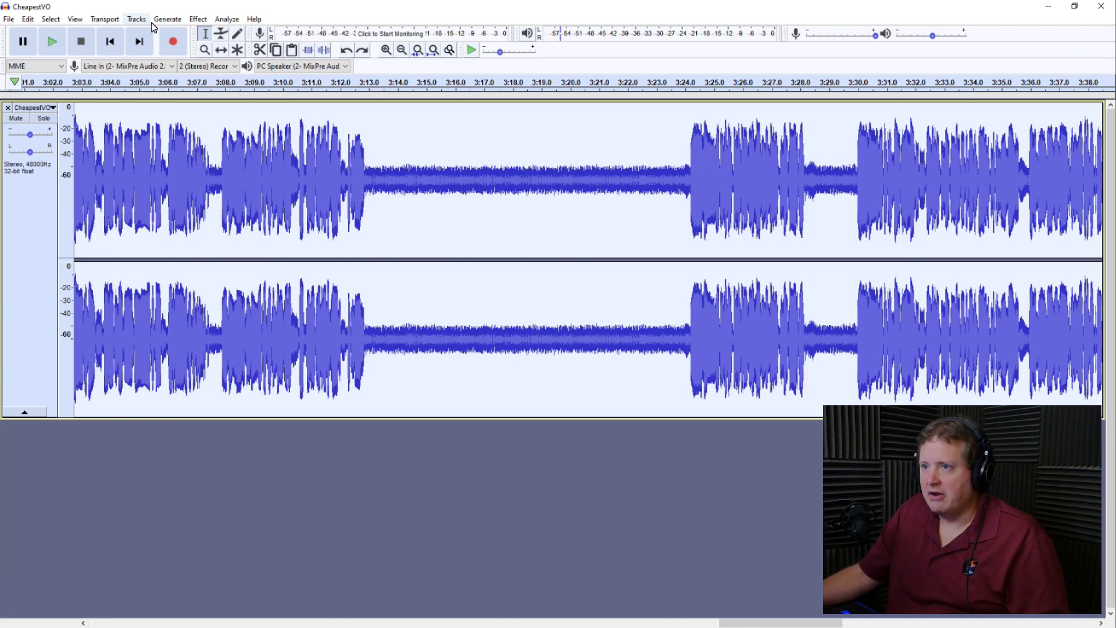
left_click(198, 19)
left_click(233, 245)
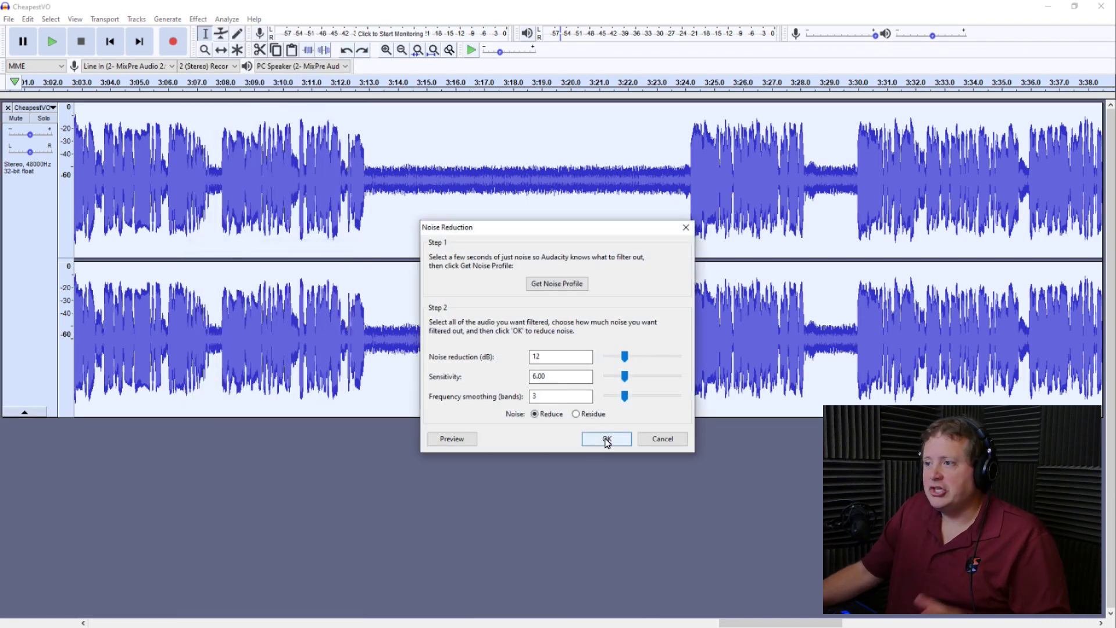
left_click(606, 440)
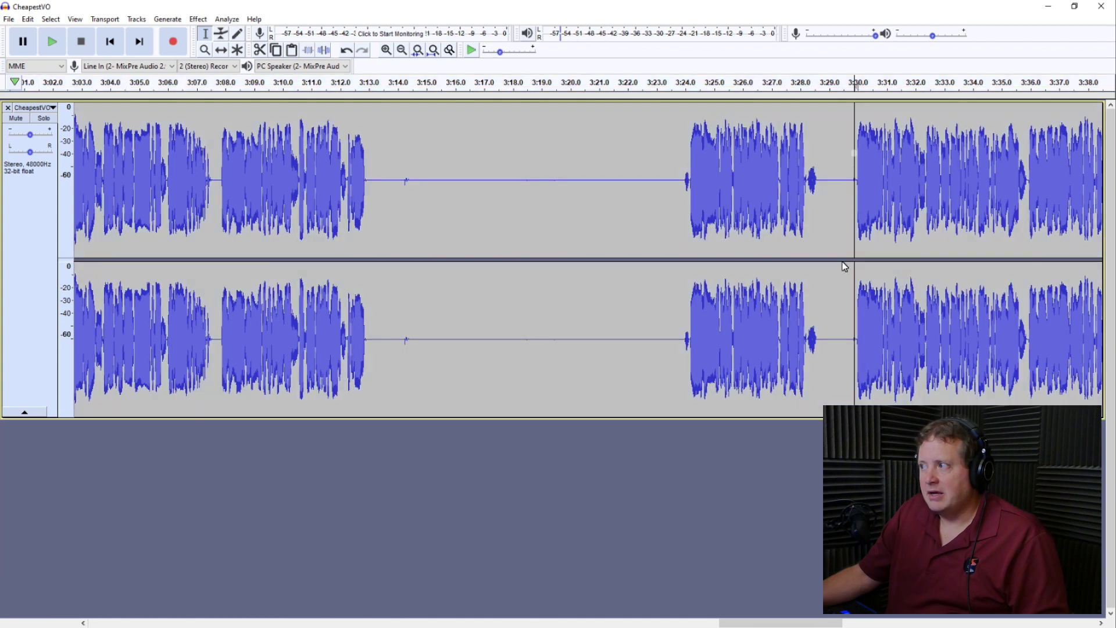
Step: Listen to the noise-reduced speech starting at about 3:30 and at about 3:36
left_click(855, 159)
key("space")
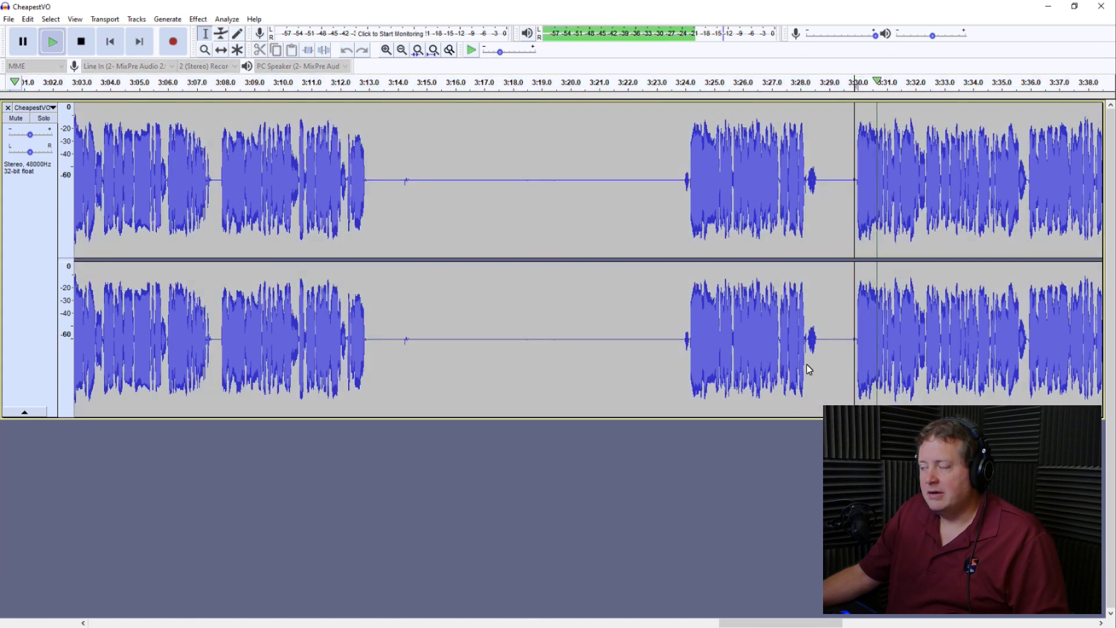
key("space")
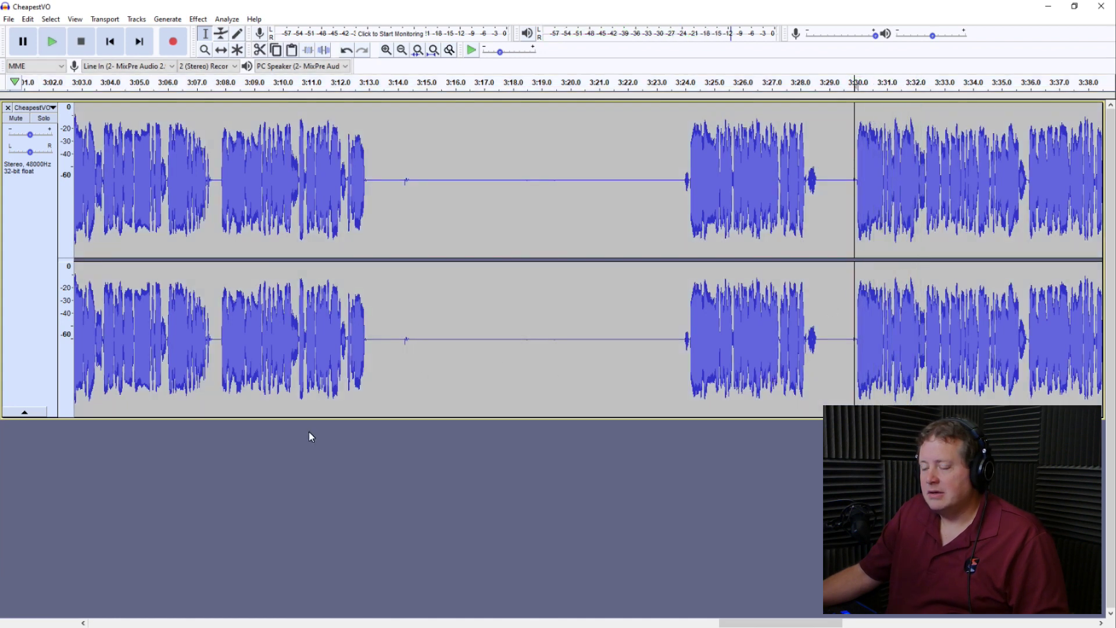
left_click(1030, 111)
key("space")
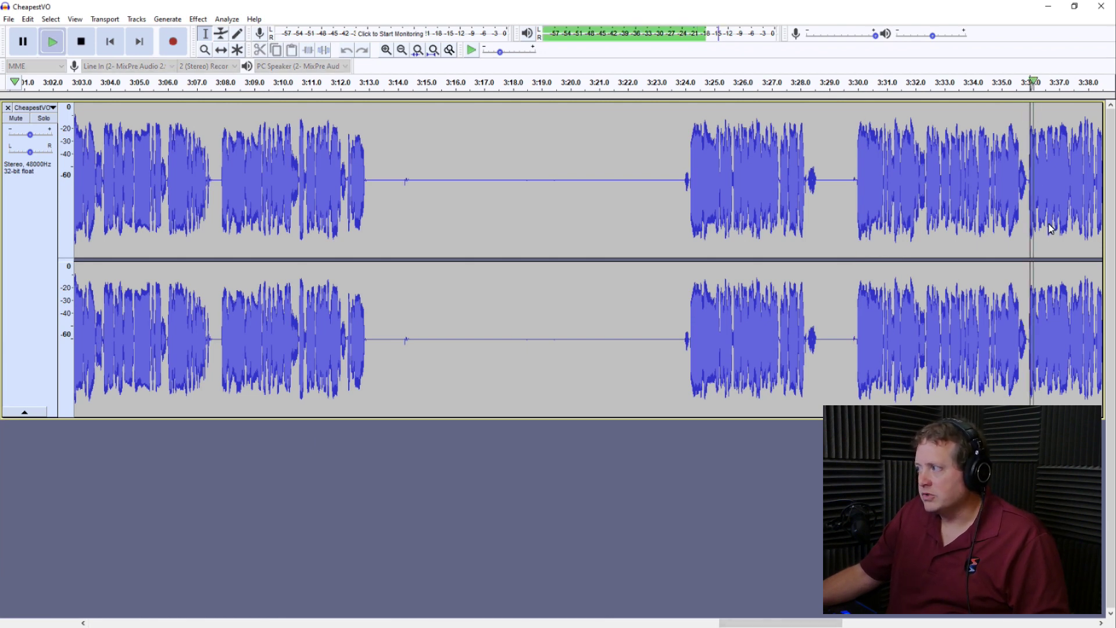
key("space")
left_click(858, 148)
left_click(1030, 184)
key("space")
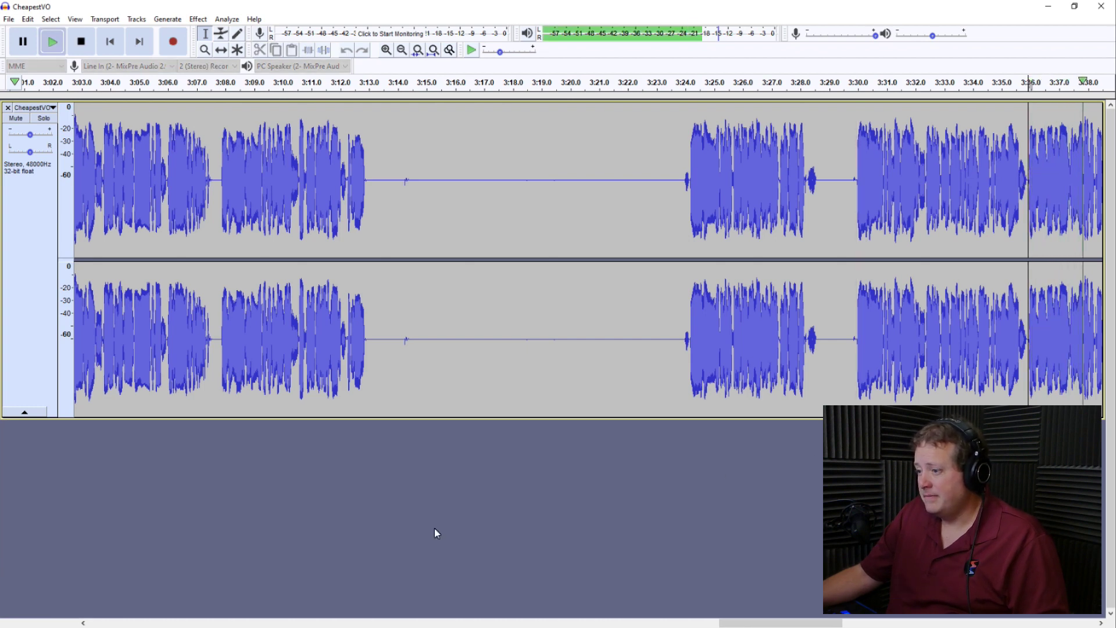
left_click(403, 55)
left_click(403, 54)
key("space")
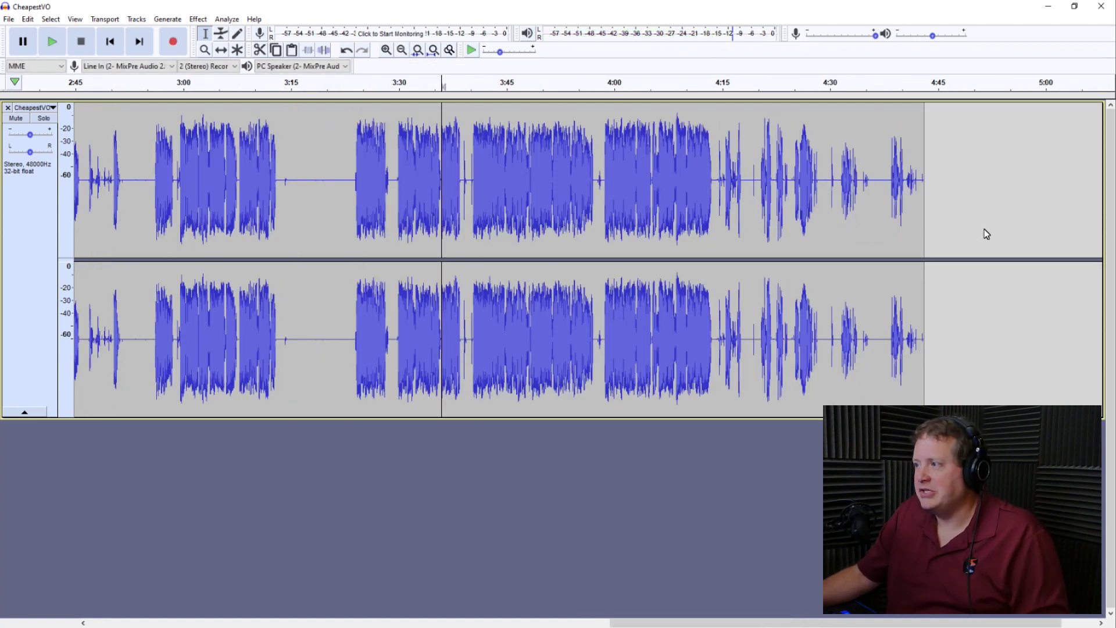
Step: Find a clean take near the end by playing the speech from about 4:05 and from about 3:59
left_click(653, 107)
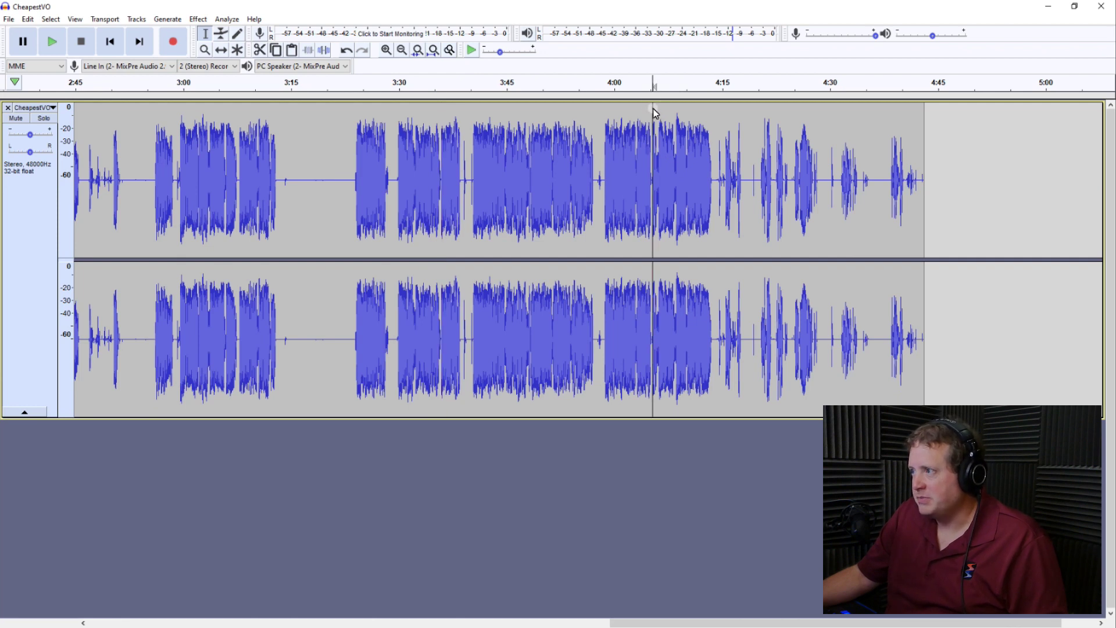
left_click(651, 110)
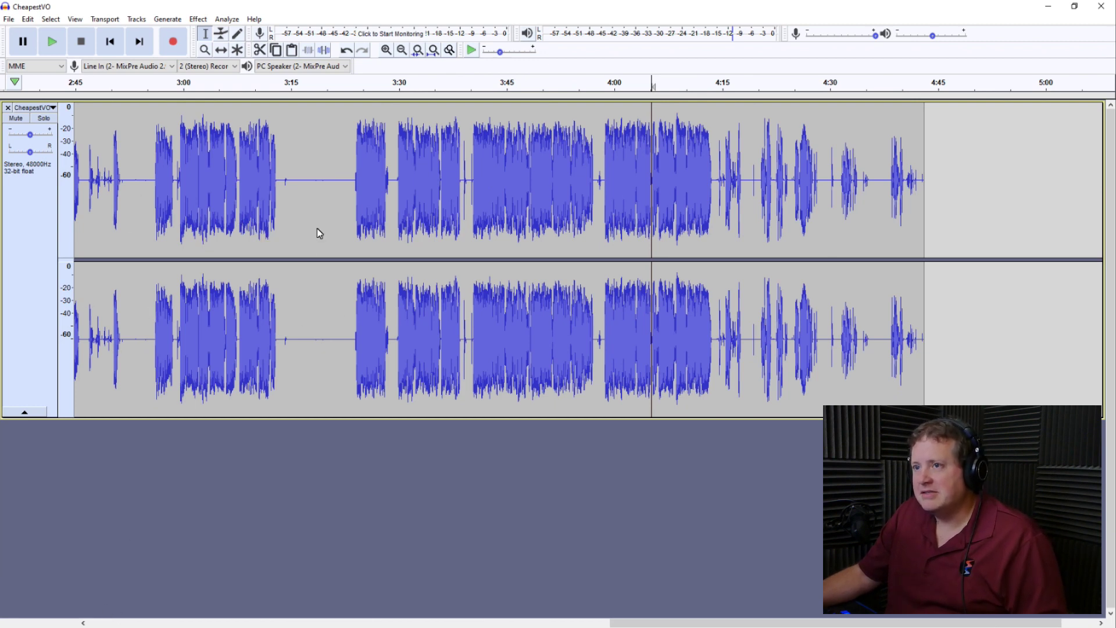
key("space")
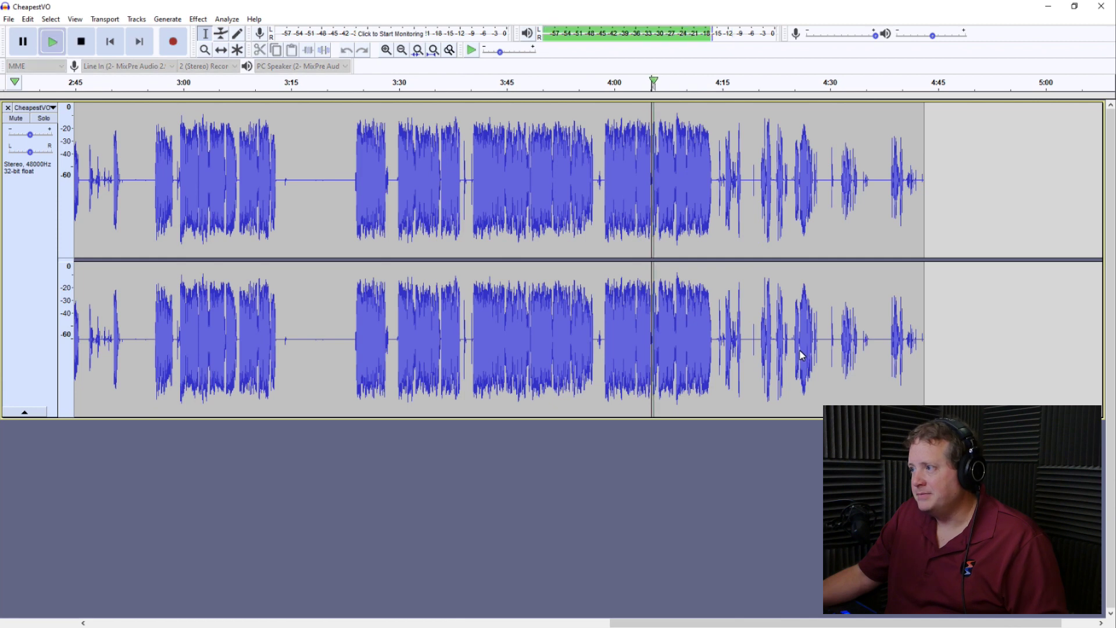
key("space")
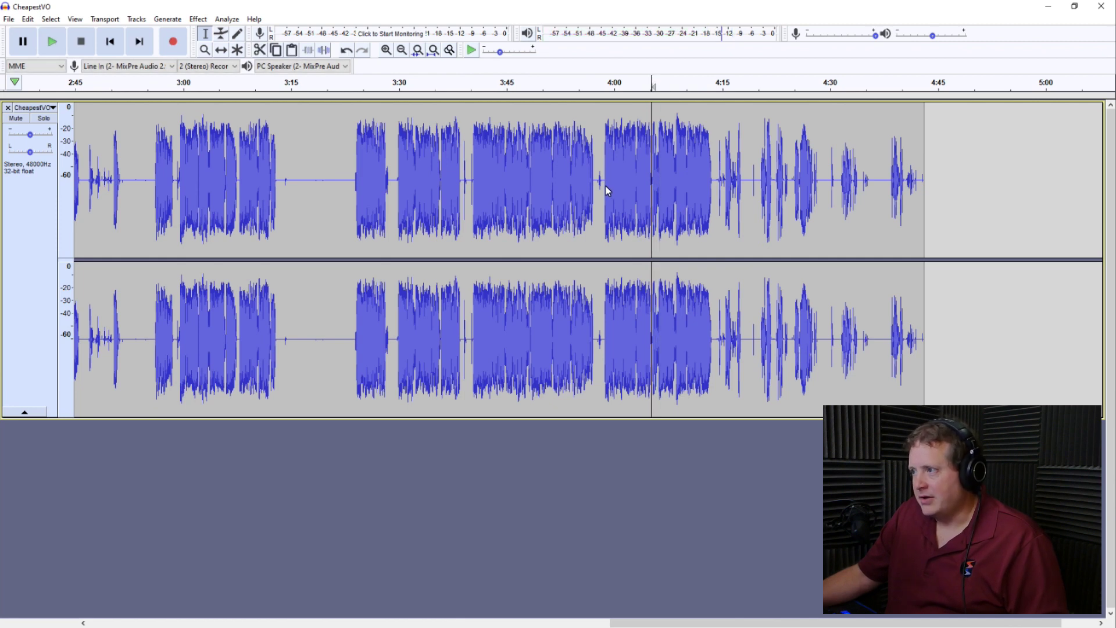
left_click(605, 189)
key("space")
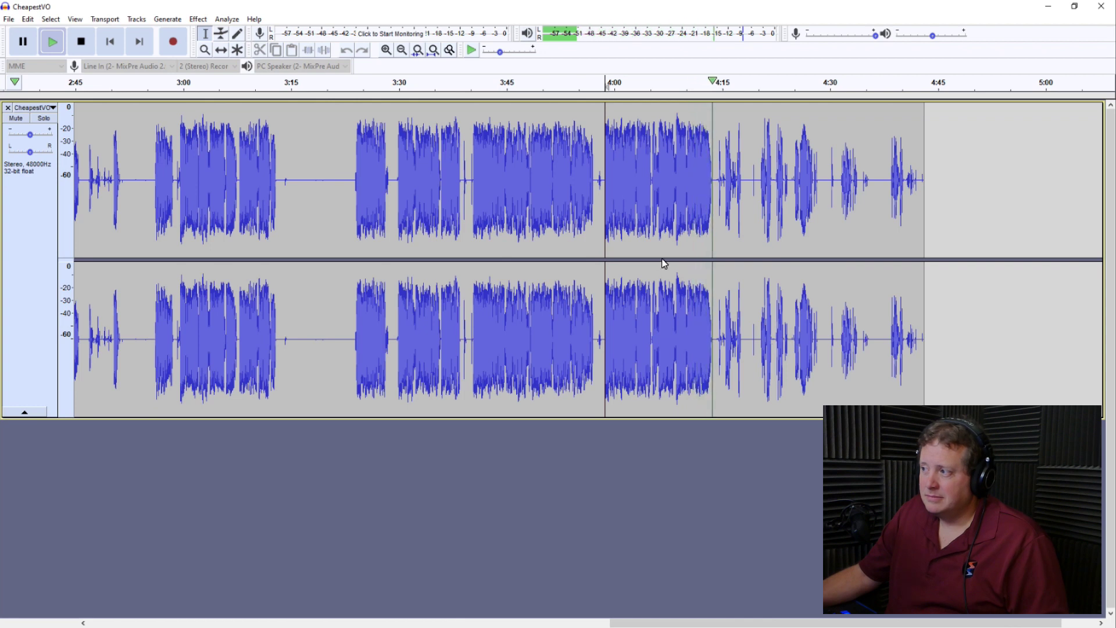
key("space")
Step: Try to cut the recording in the silent gap at about 3:58.5, just before the final speech passage
left_click(604, 190)
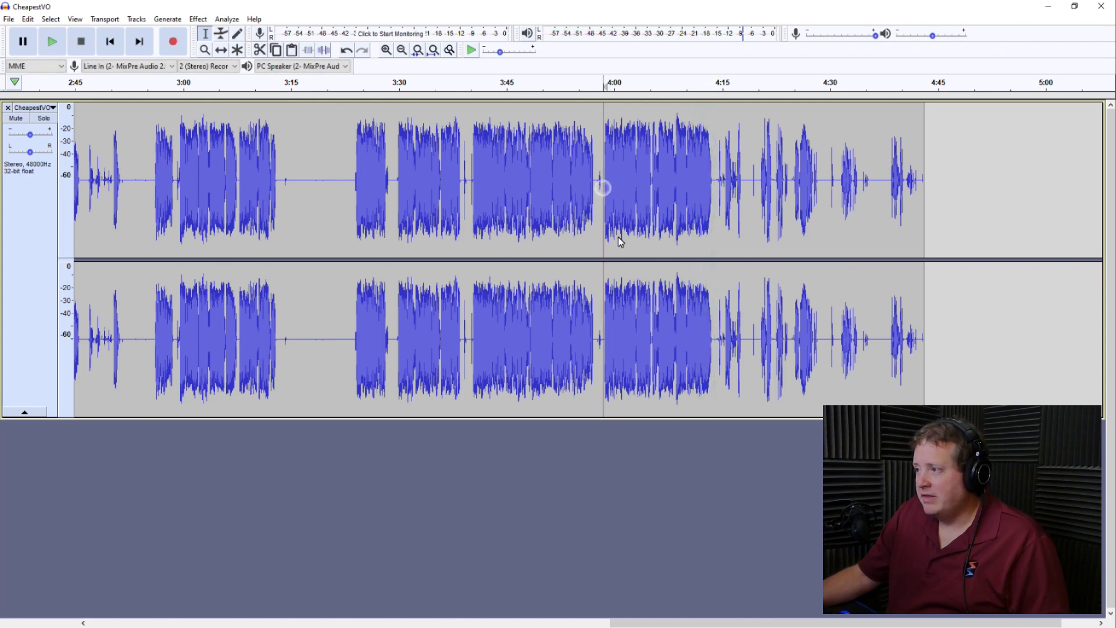
left_click(386, 51)
left_click(386, 52)
left_click(386, 52)
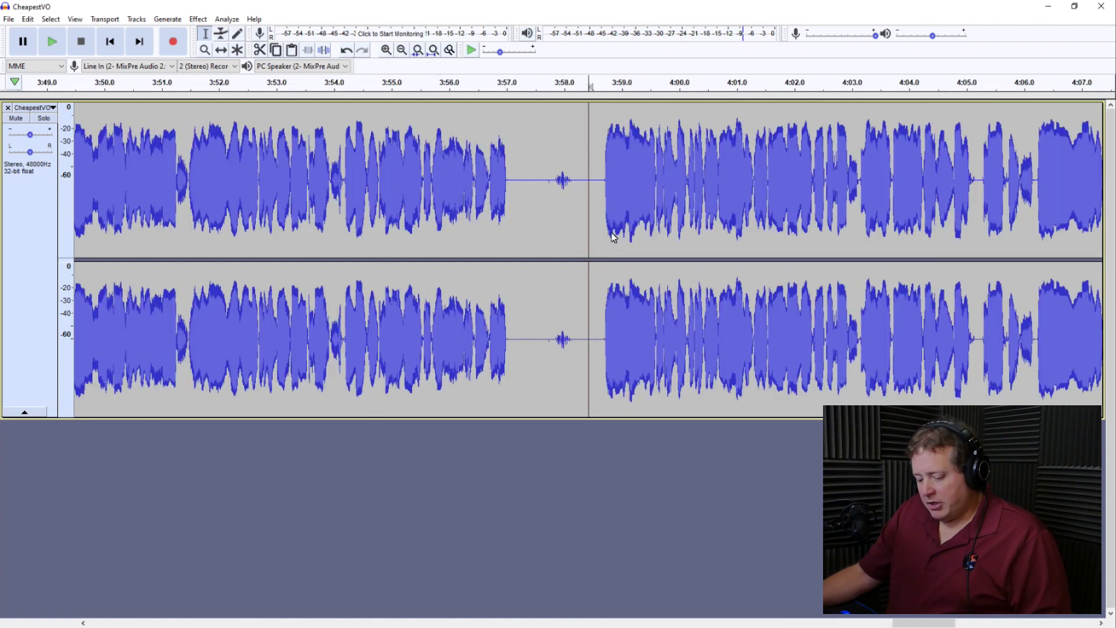
left_click(585, 166)
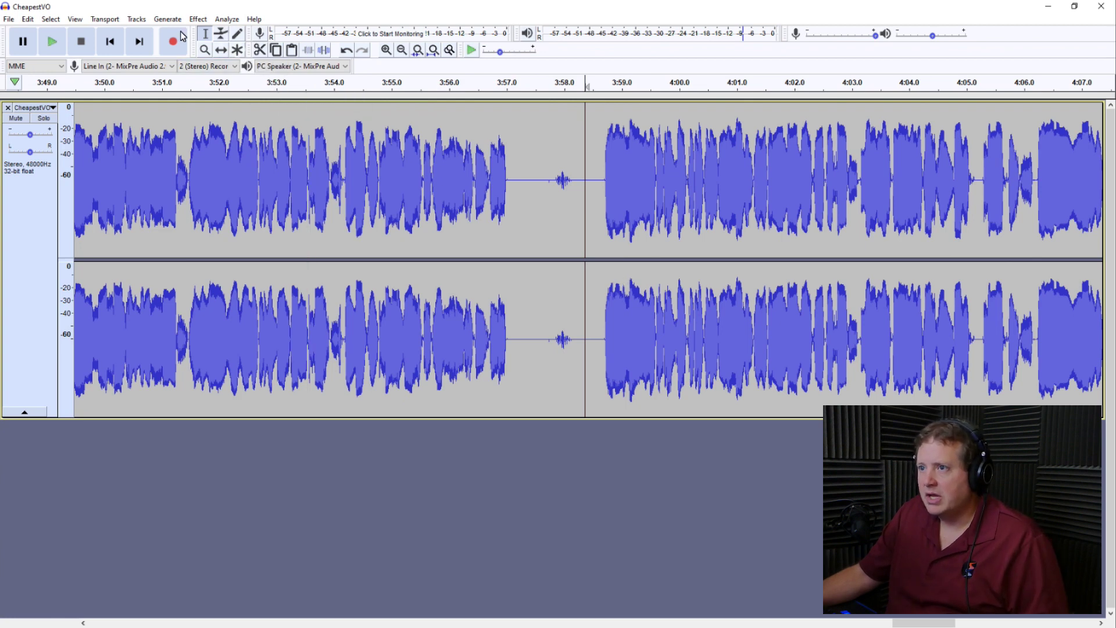
left_click(264, 55)
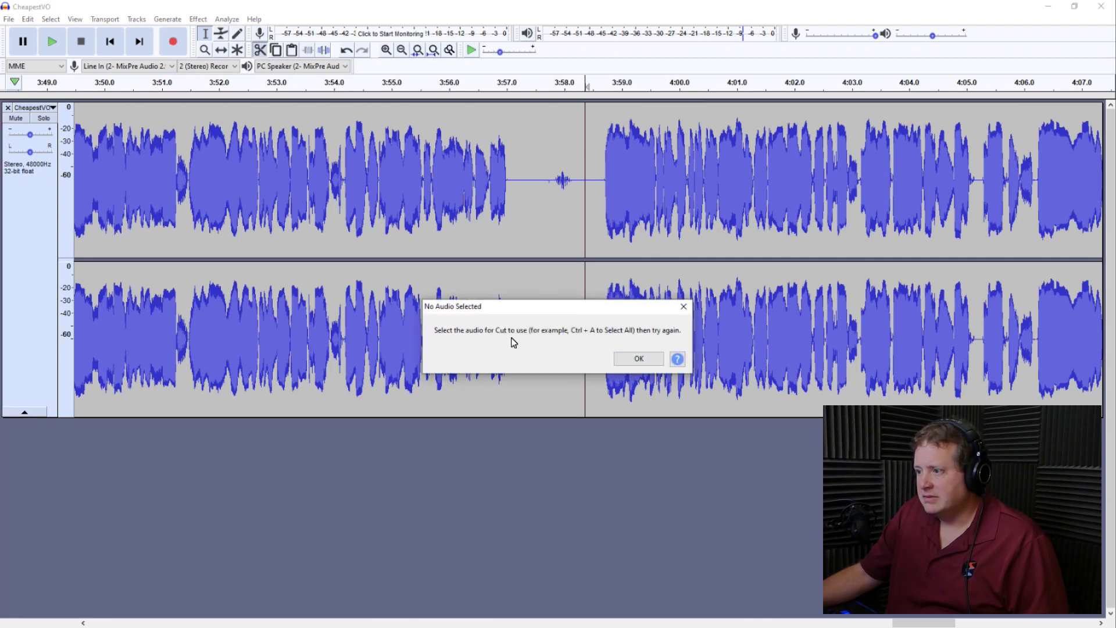
left_click(626, 363)
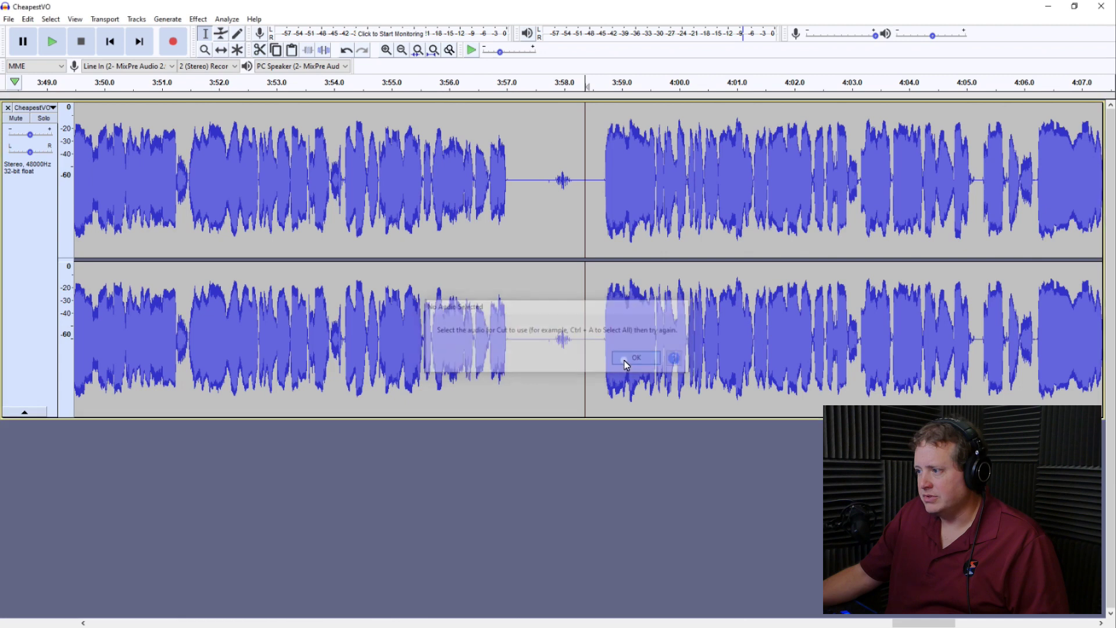
left_click(589, 223)
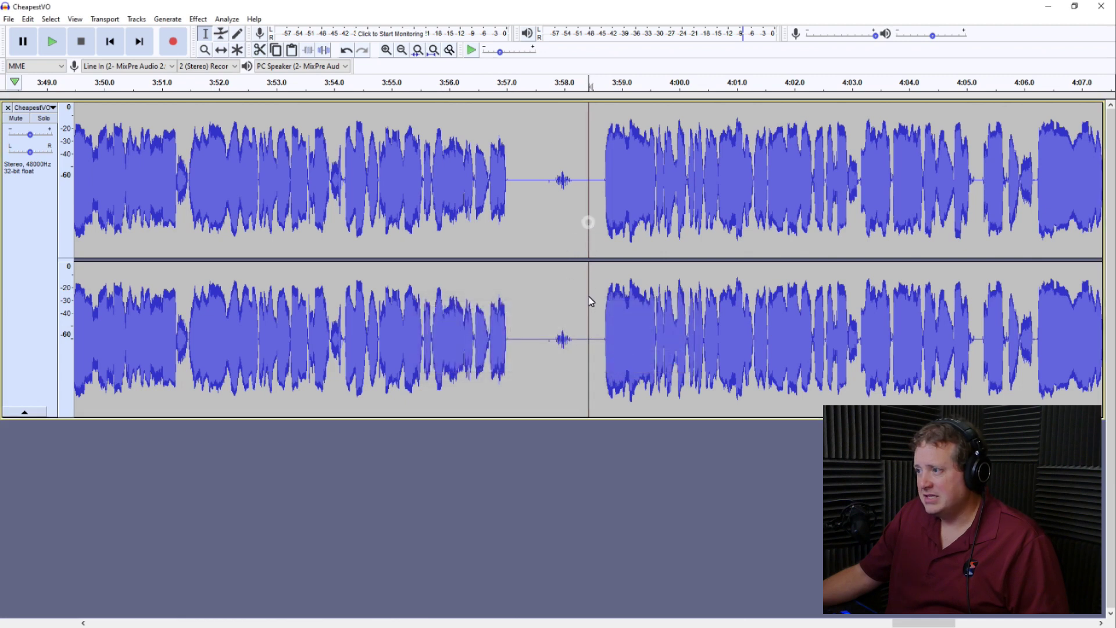
left_click(585, 206)
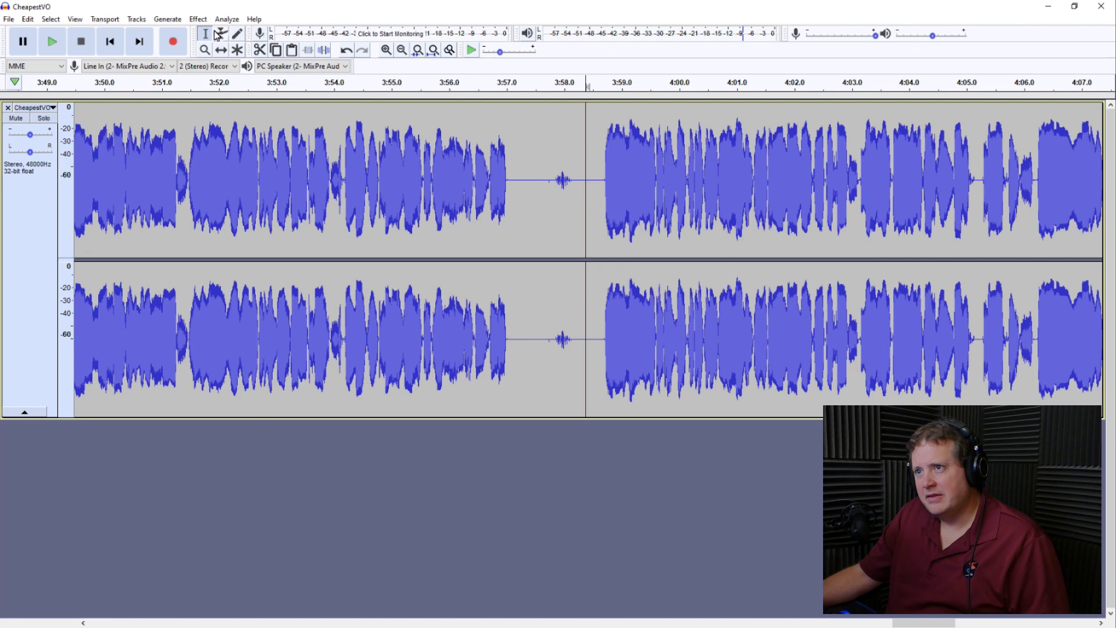
Step: Split-cut the selected speech passage that starts at about 3:58.5
left_click(50, 19)
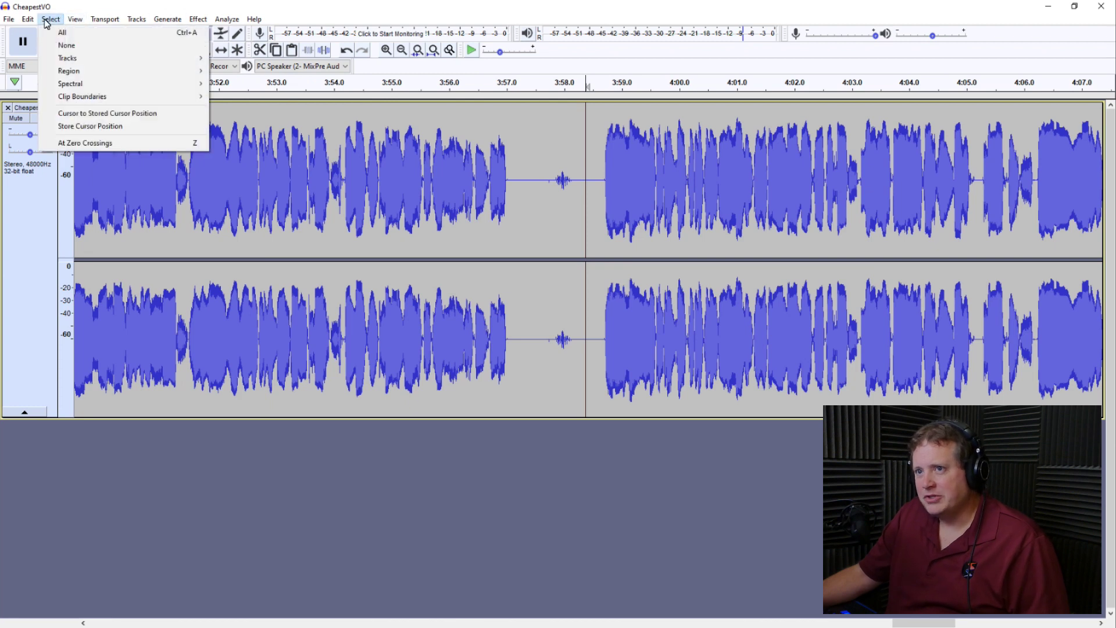
mouse_move(32, 25)
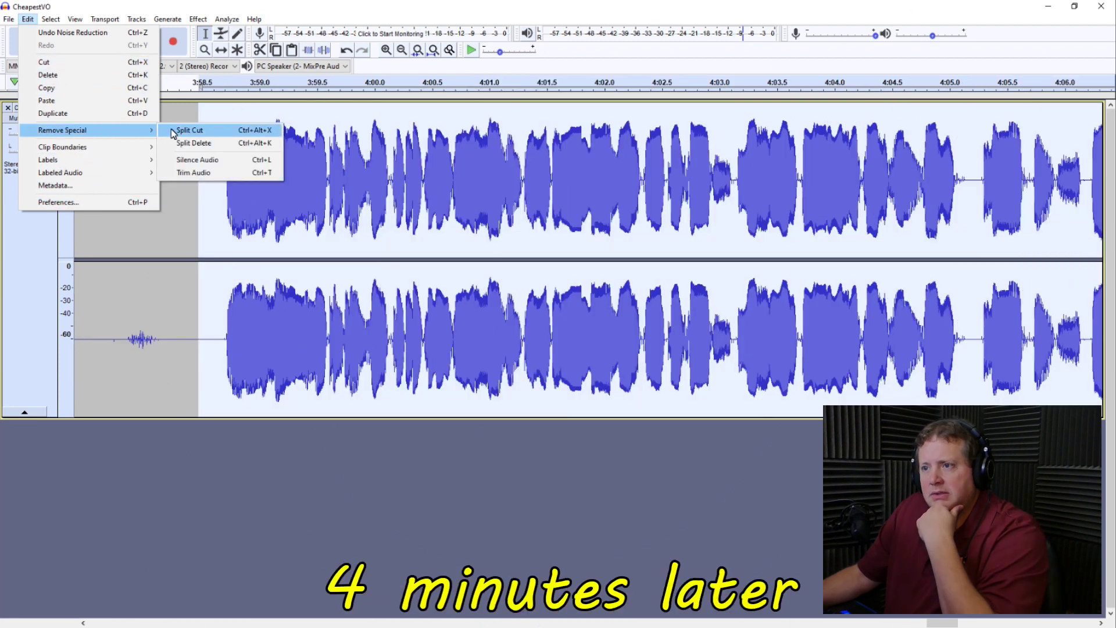
left_click(216, 131)
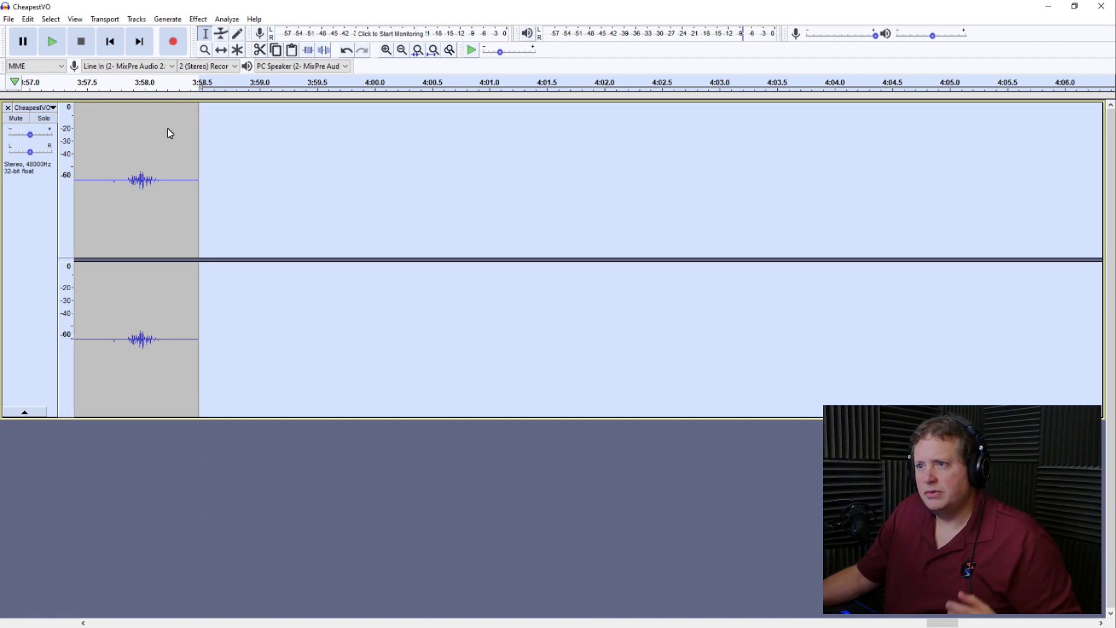
Step: Select all the audio remaining before the cut, back to the start of the track, and delete it
left_click(401, 51)
left_click(400, 51)
left_click(401, 50)
left_click(400, 50)
left_click_drag(950, 194, 3, 191)
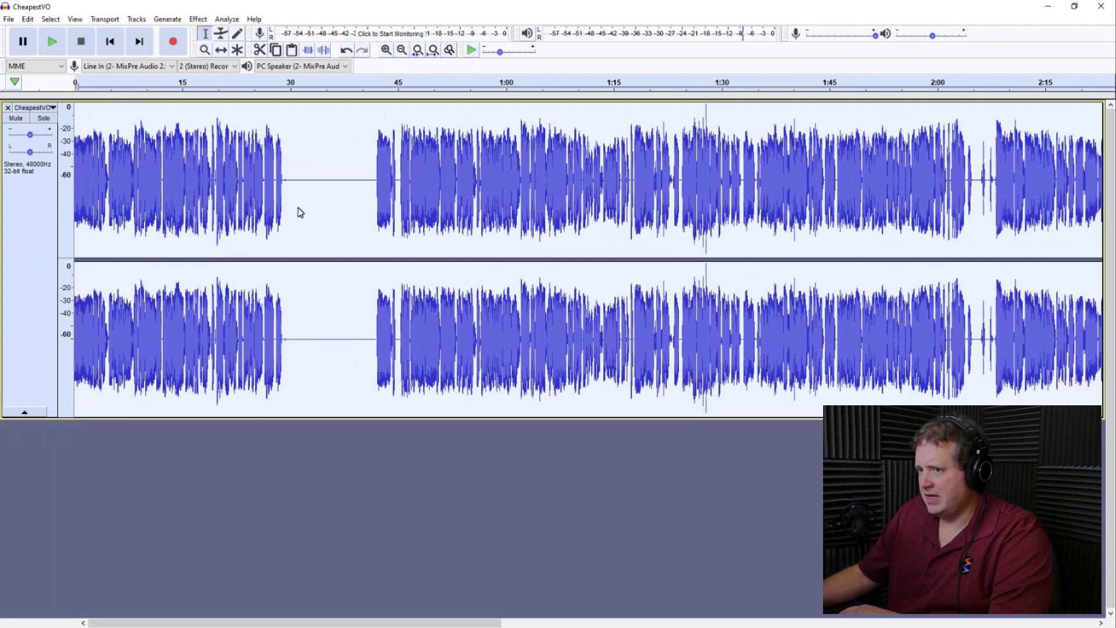
key("Delete")
Step: Paste the cut speech passage at the start of the emptied track
left_click(28, 19)
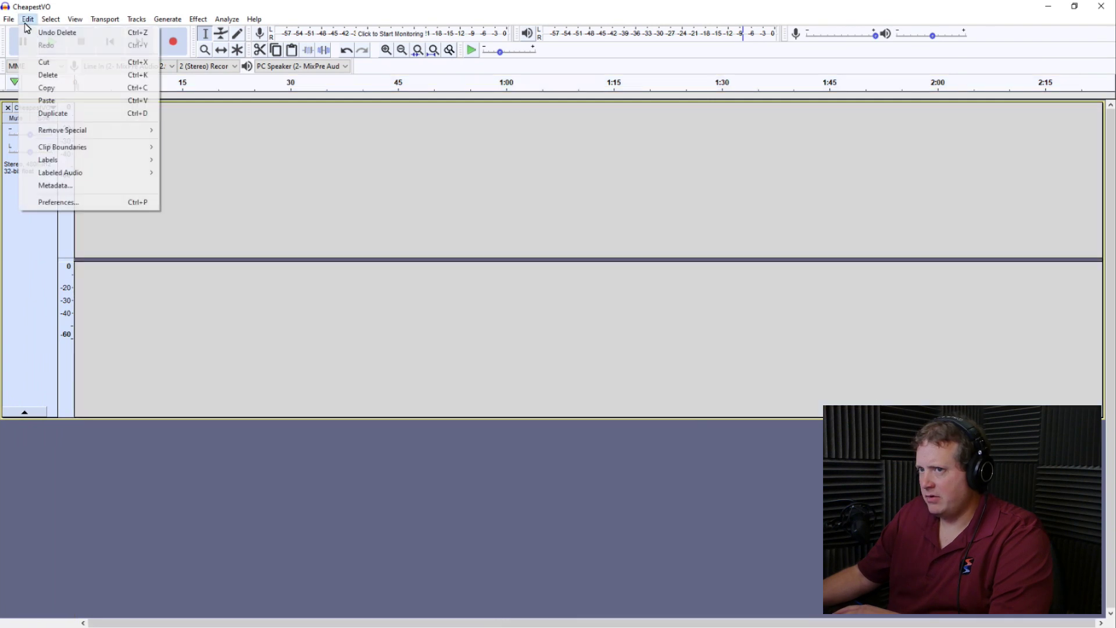
left_click(48, 100)
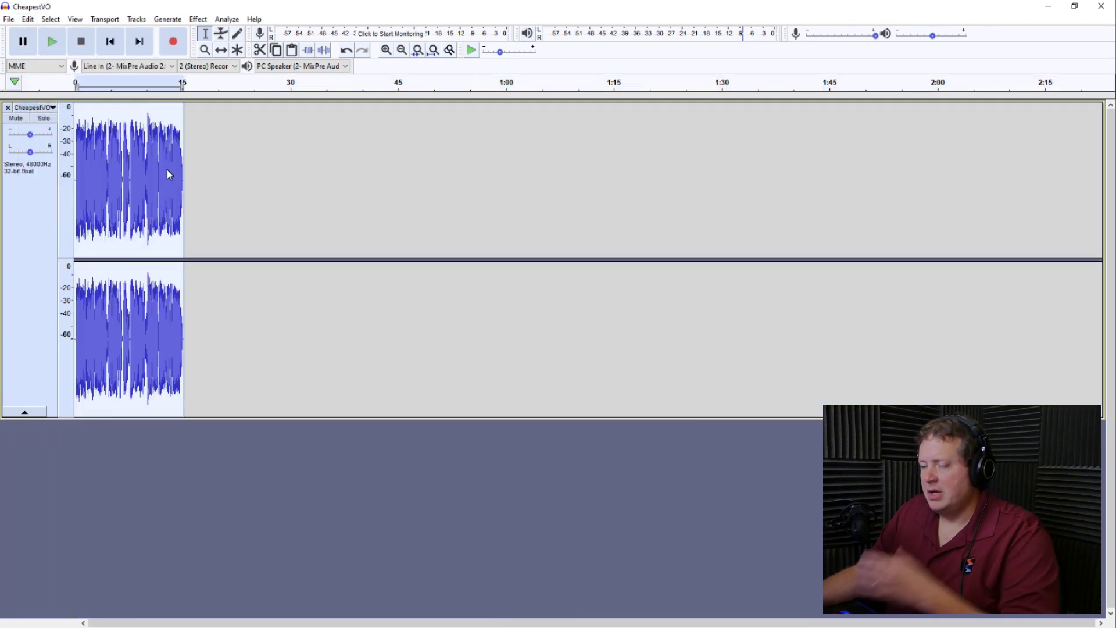
left_click(391, 56)
left_click(391, 55)
left_click(391, 55)
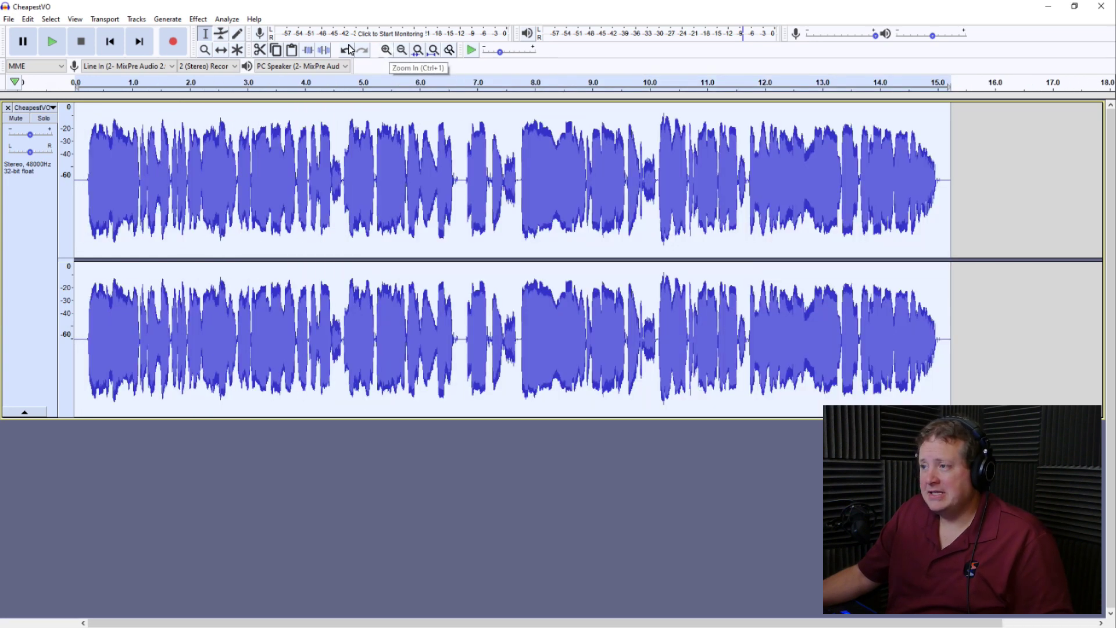
left_click(28, 19)
mouse_move(51, 175)
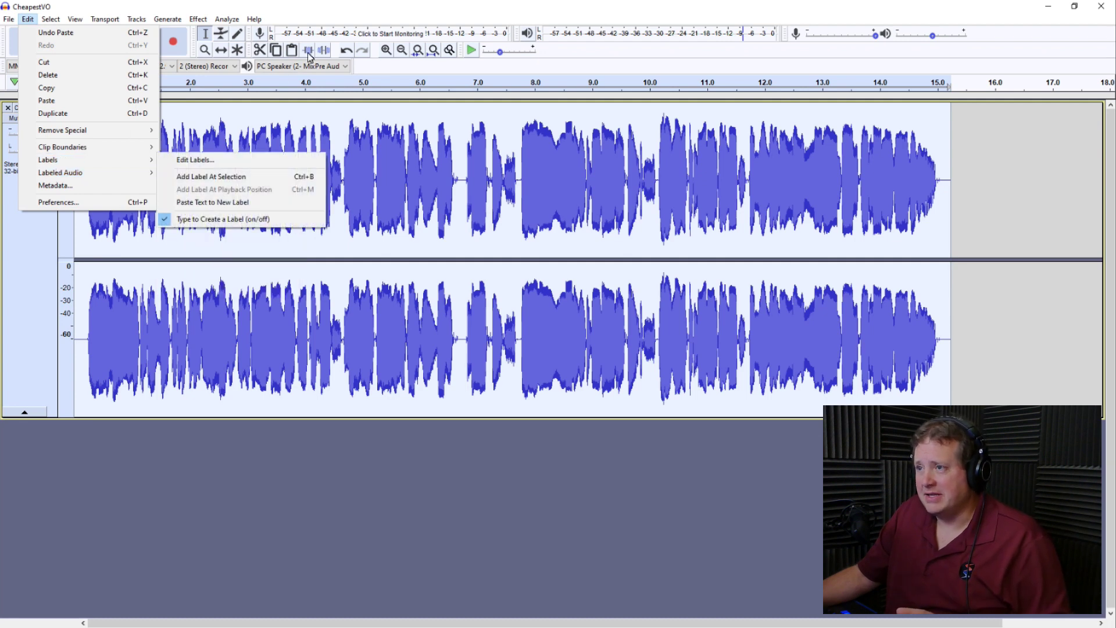
left_click(333, 11)
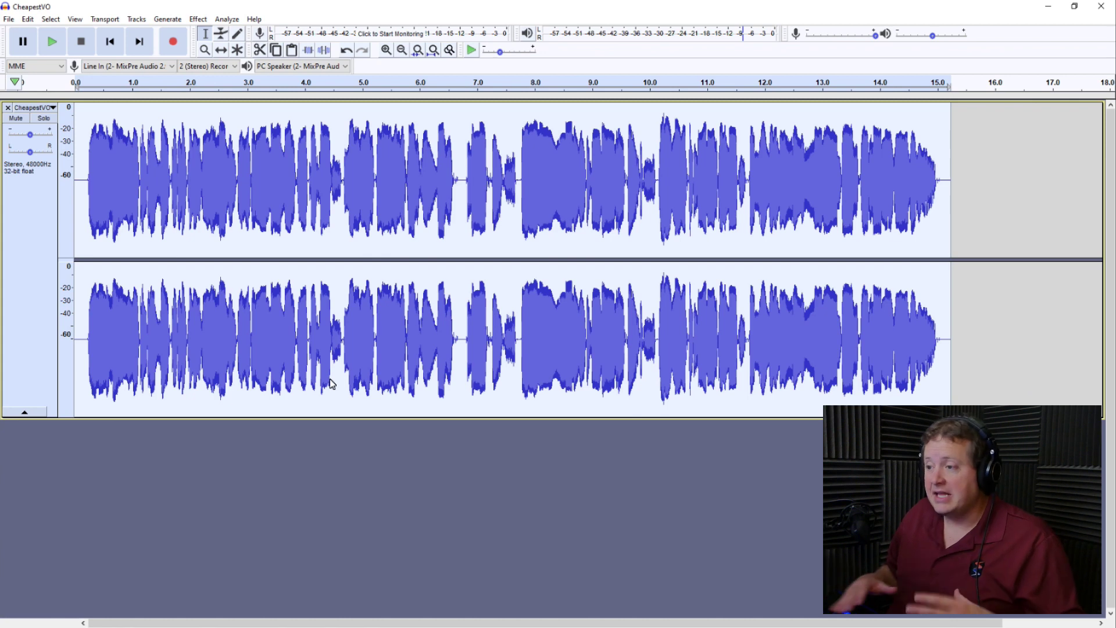
key("space")
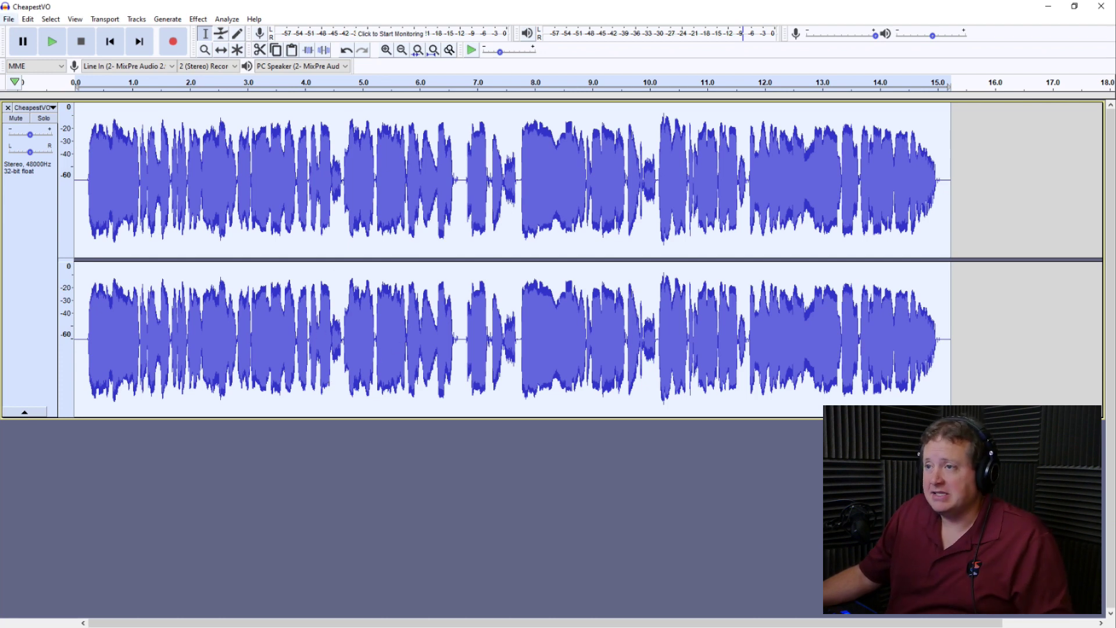
Step: Open Equalization for the entire clip in Graphic mode, boost the 2.5 kHz band by about 14 dB and set the filter length to 4543
left_click(198, 19)
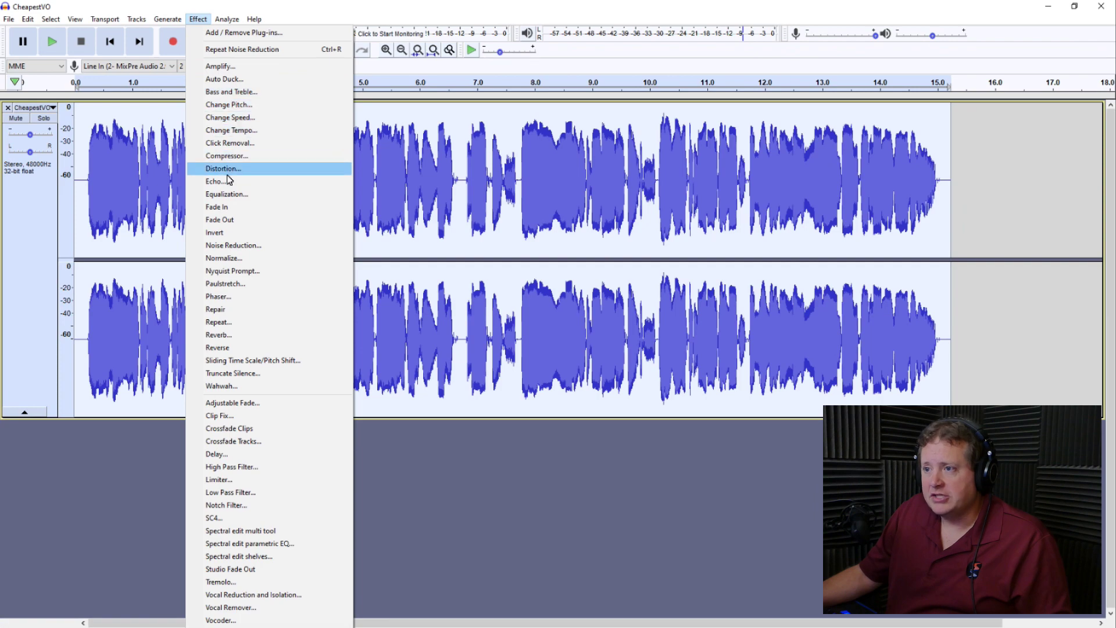
left_click(227, 194)
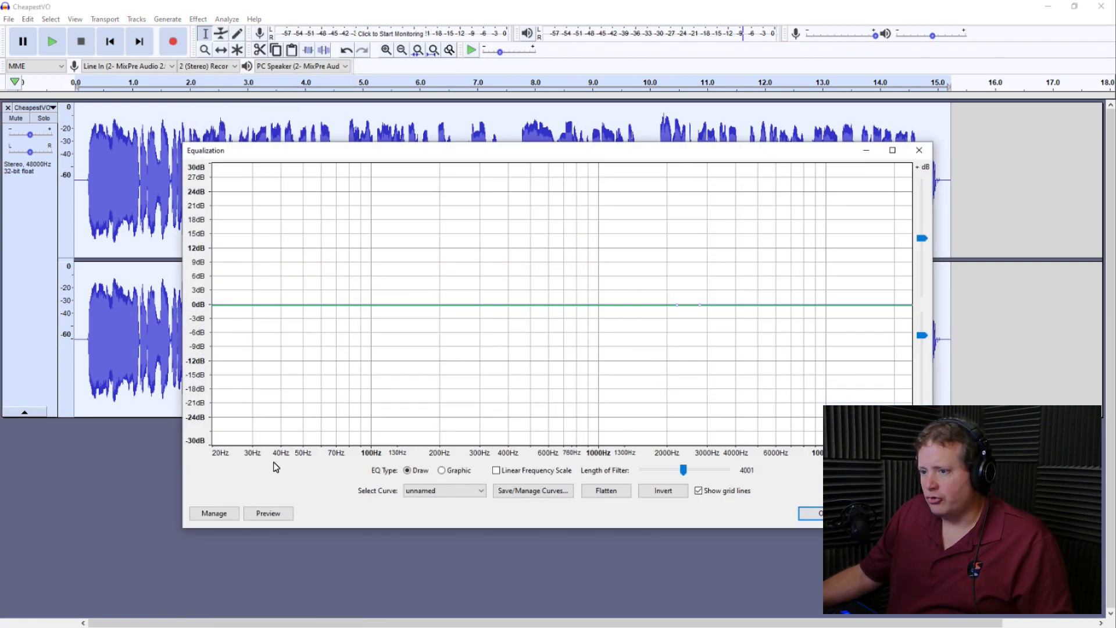
left_click(443, 472)
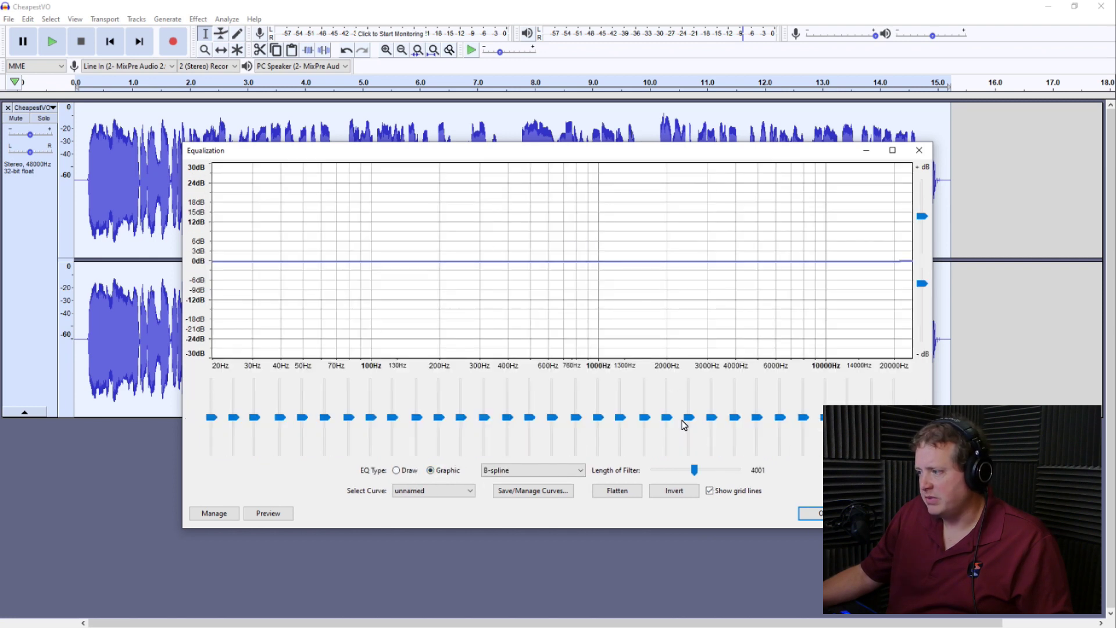
mouse_move(691, 423)
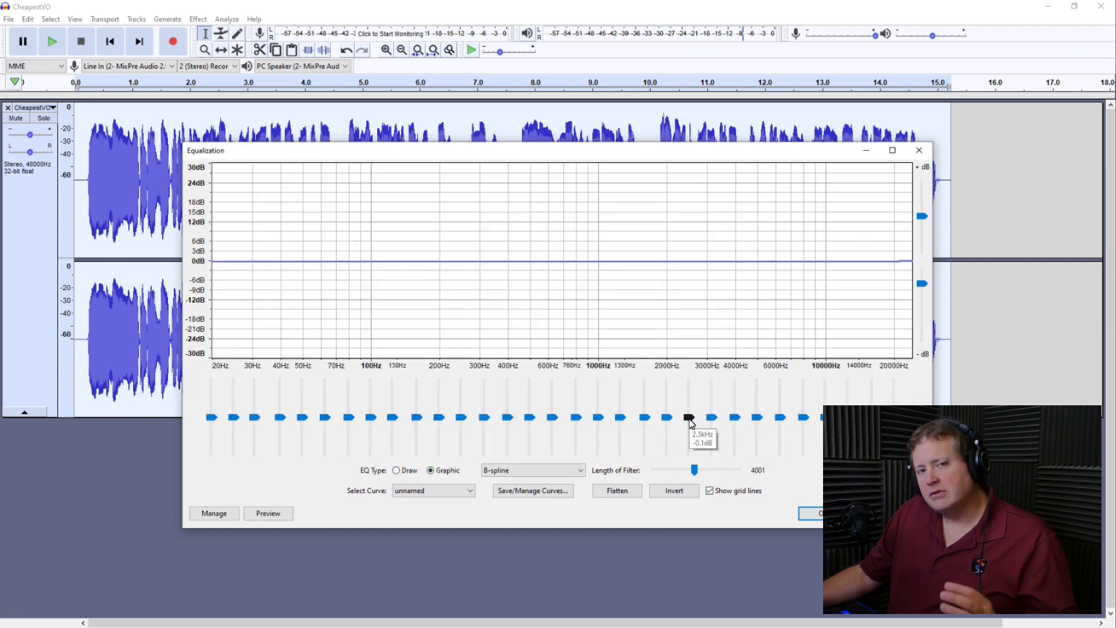
left_click_drag(691, 423, 691, 386)
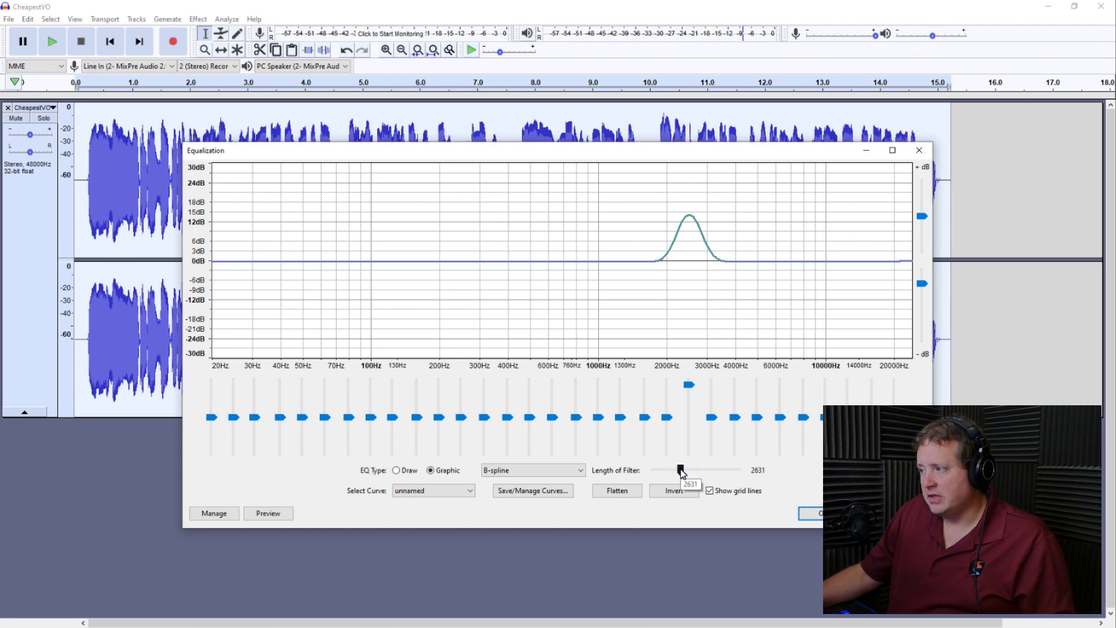
left_click_drag(684, 472, 702, 471)
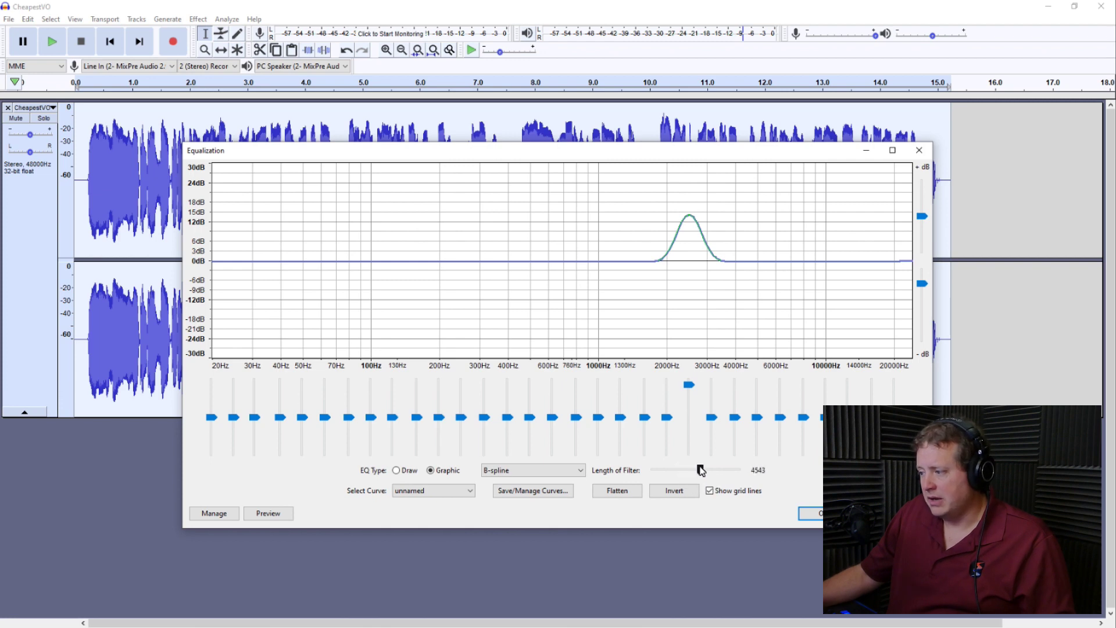
Step: Flatten the equalization curve and raise only the 2.5 kHz band to about 15 dB
scroll(699, 396, "up", 1)
scroll(710, 406, "up", 2)
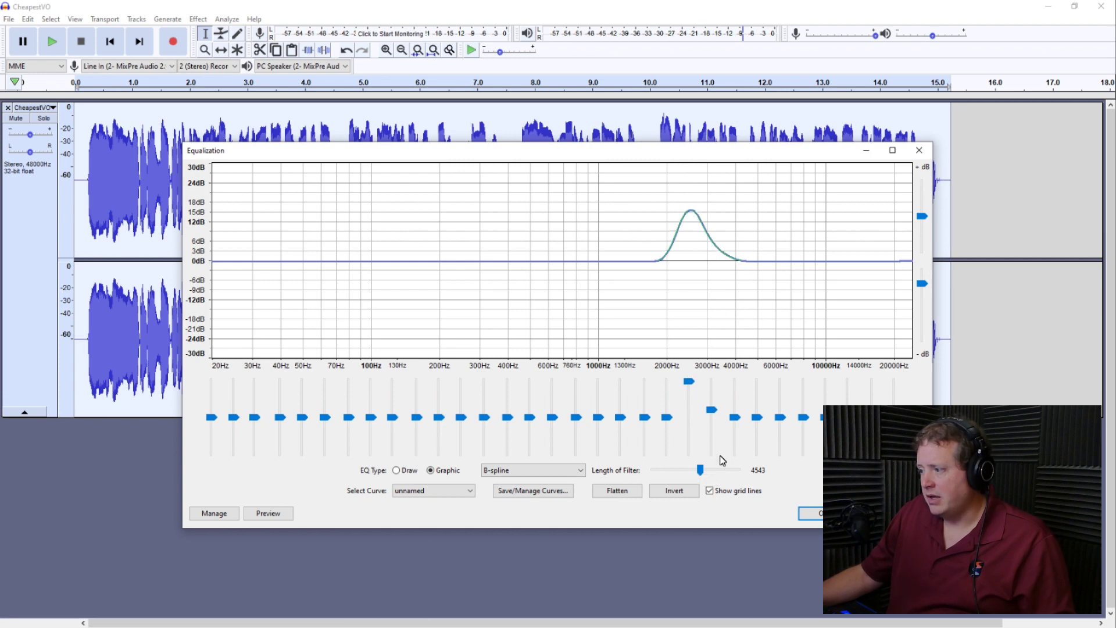
scroll(717, 421, "down", 2)
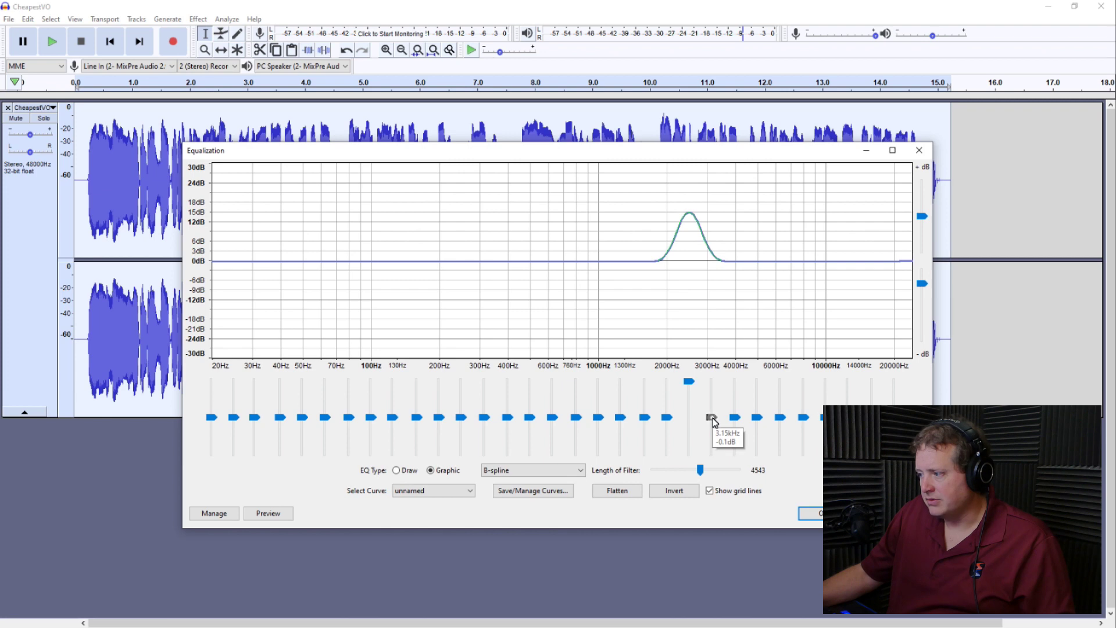
left_click(617, 491)
left_click_drag(689, 417, 688, 381)
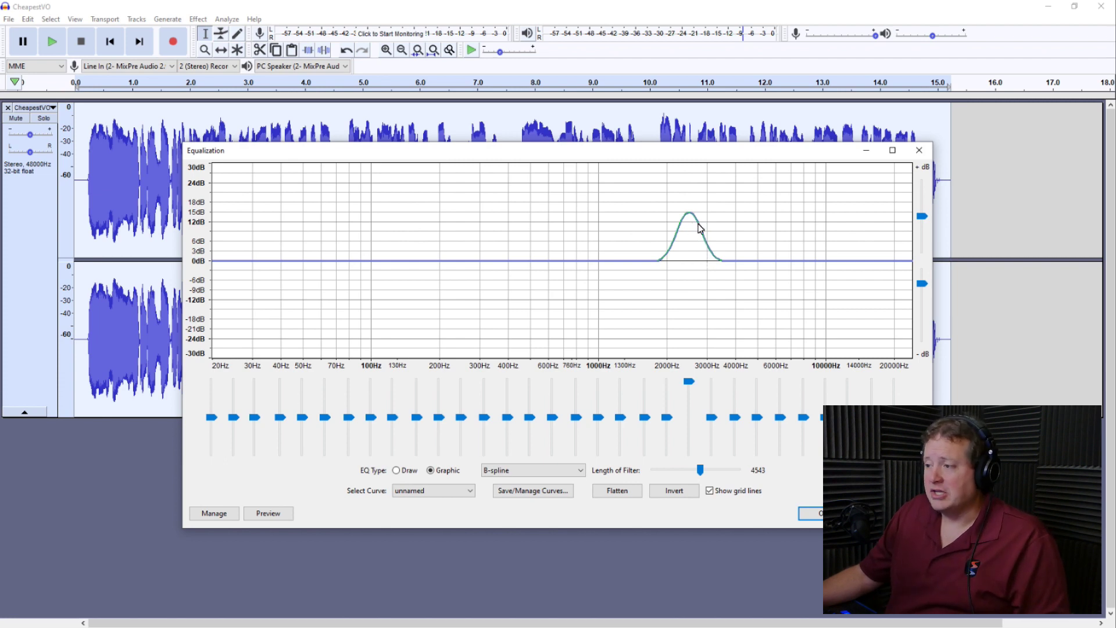
Step: Compare previews of the voice with the 2.5 kHz boost and with that band back at 0 dB, and leave Equalization without applying it
left_click(264, 515)
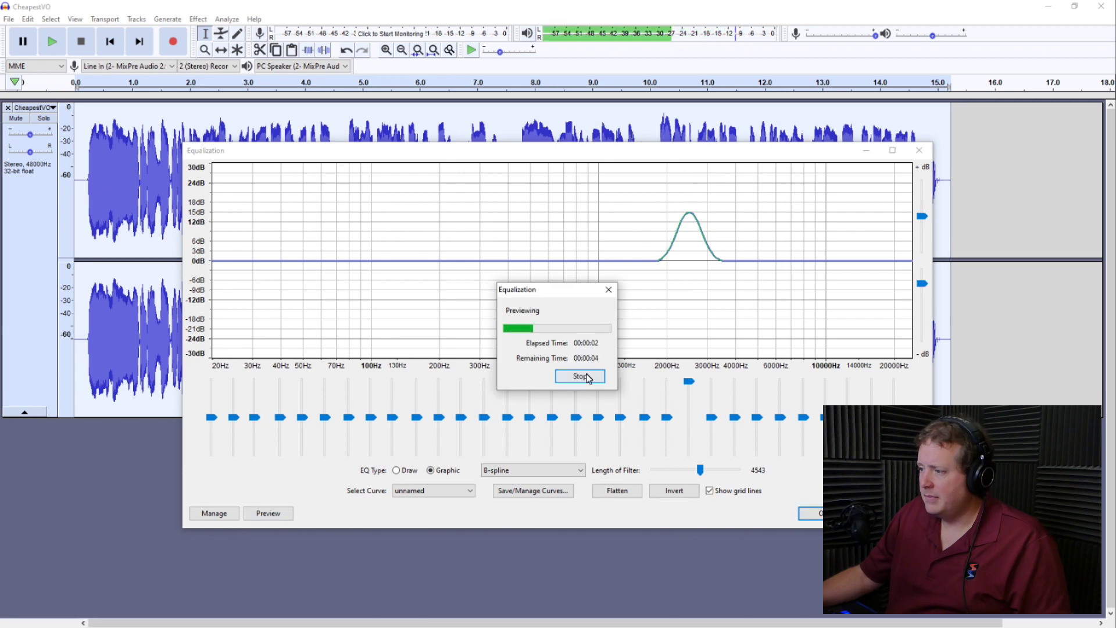
left_click(584, 377)
left_click_drag(689, 388, 690, 419)
left_click(279, 518)
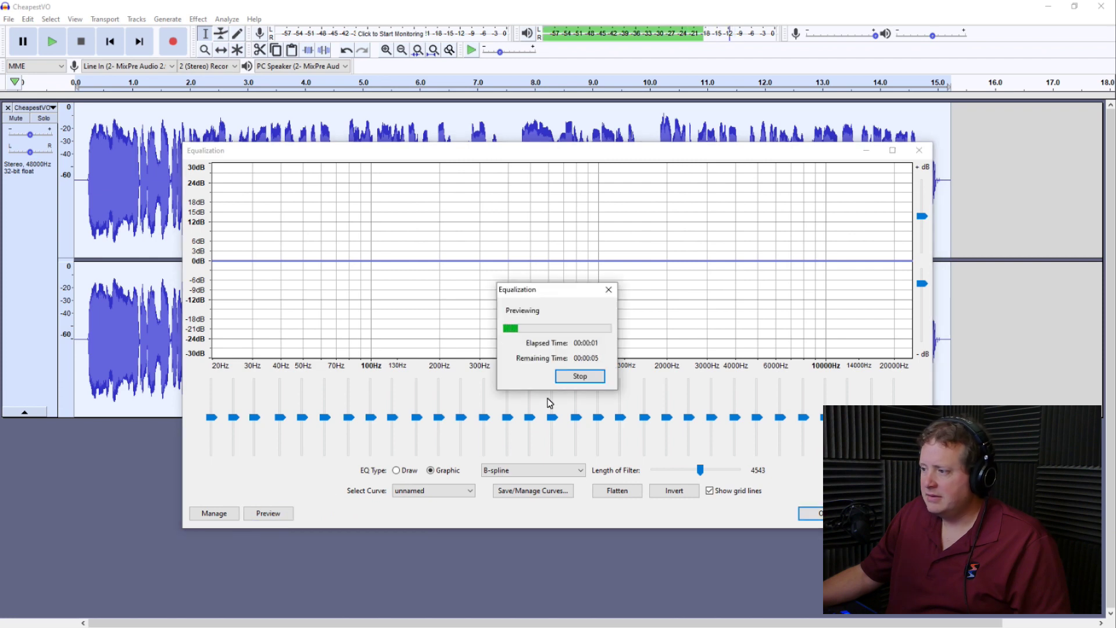
left_click(581, 377)
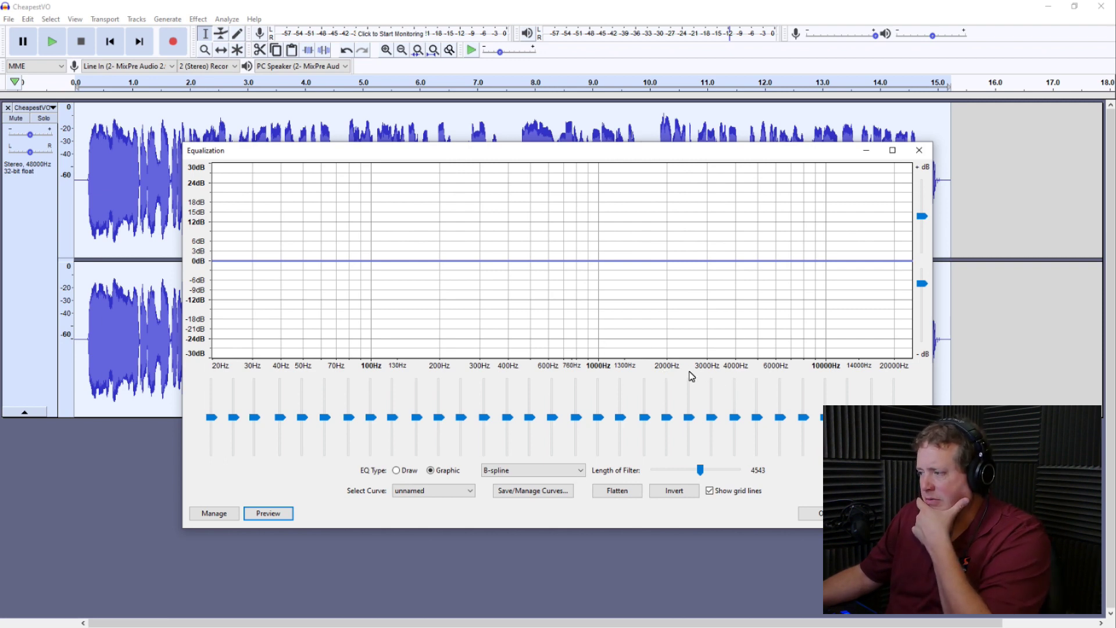
mouse_move(712, 423)
left_mouse_down()
mouse_move(713, 388)
mouse_move(711, 418)
left_mouse_up()
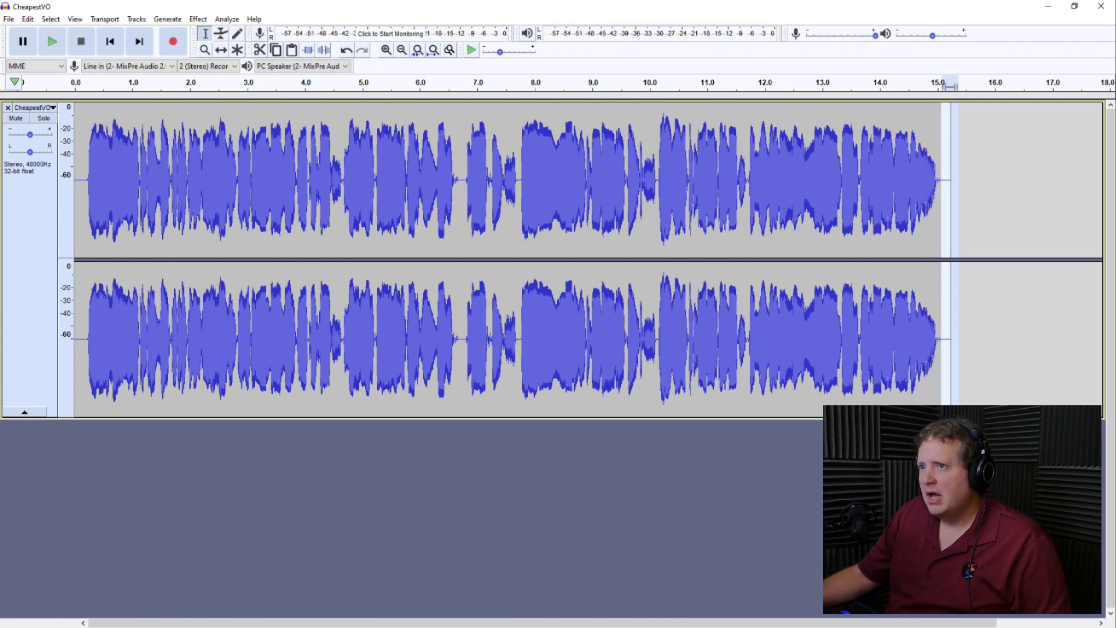
Step: Capture a noise profile from the selected silent tail of the clip just after 15 s
left_click(198, 20)
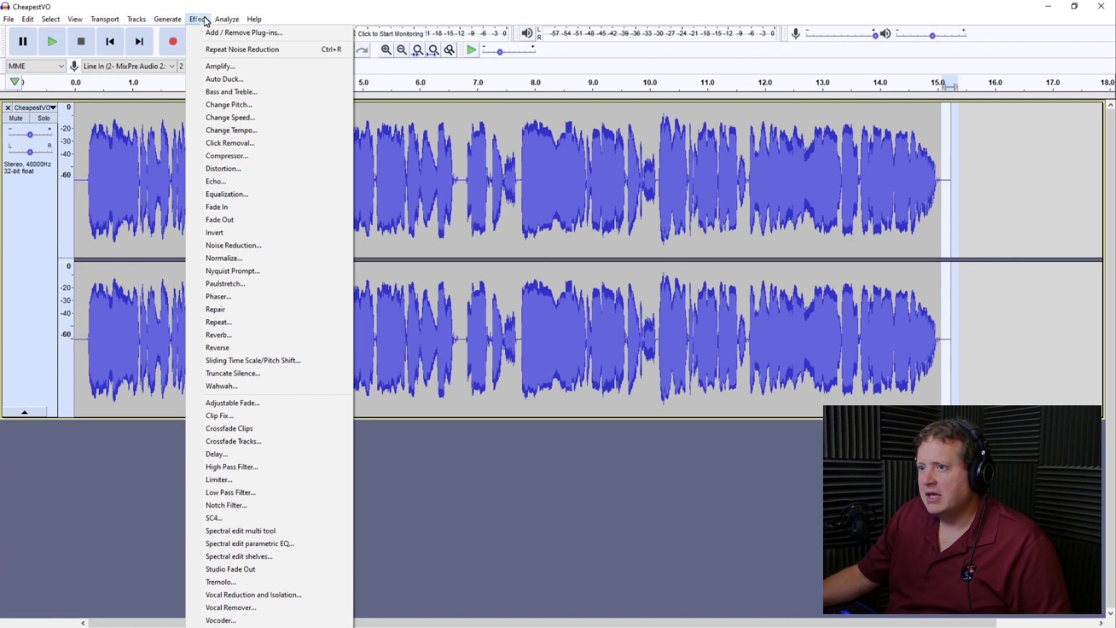
left_click(252, 246)
left_click(556, 284)
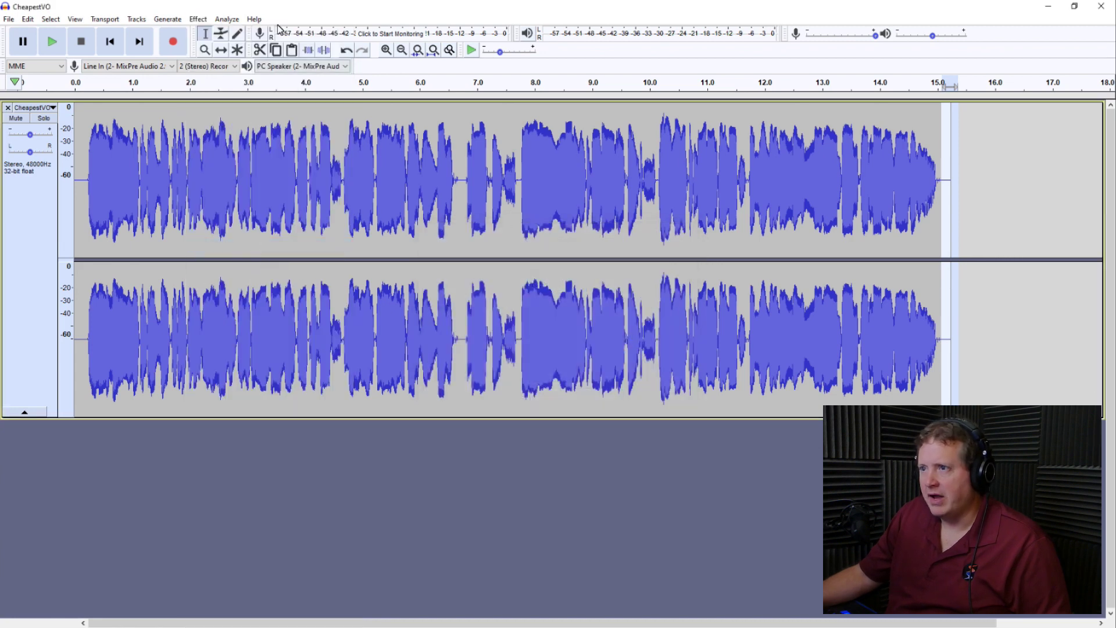
Step: Select the entire clip and apply Noise Reduction at 12 dB with sensitivity 6.00 and 3 frequency smoothing bands
double_click(558, 201)
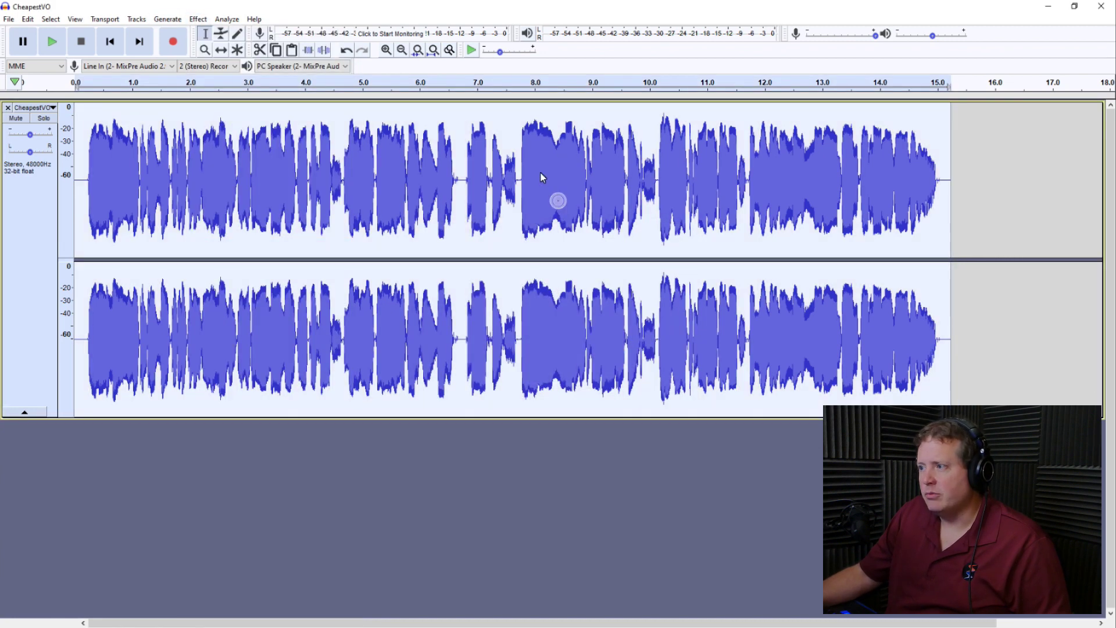
left_click(197, 19)
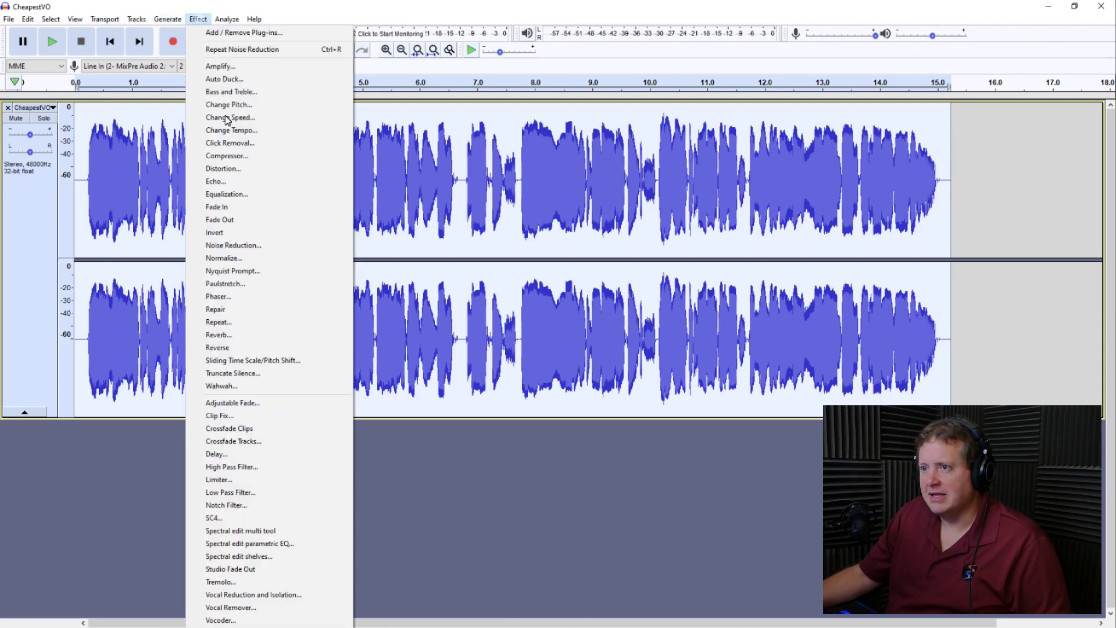
left_click(254, 246)
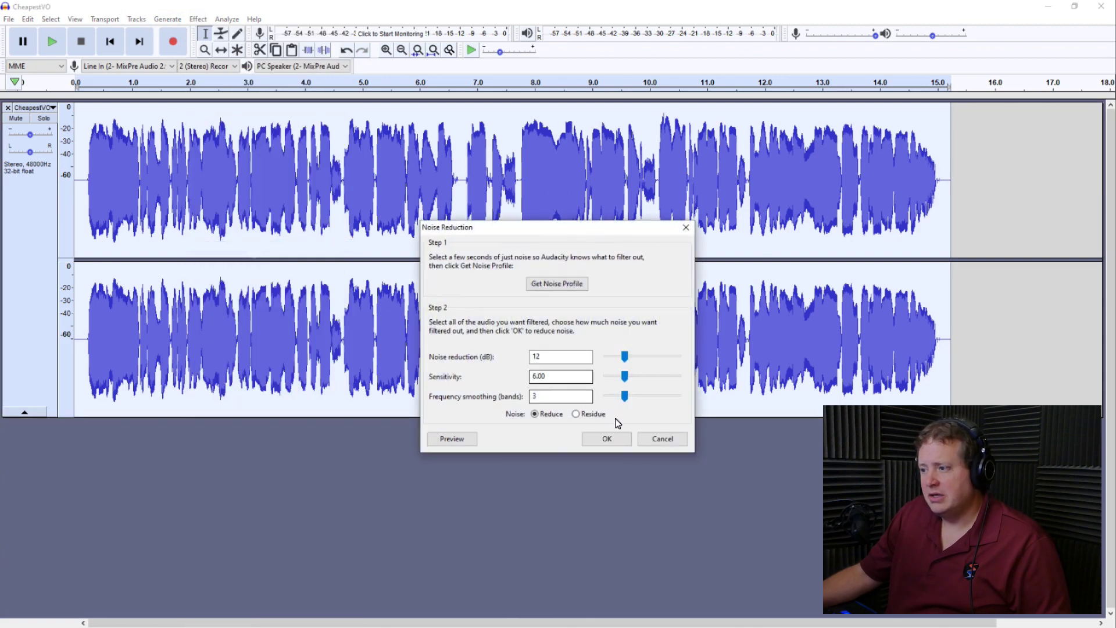
left_click(611, 444)
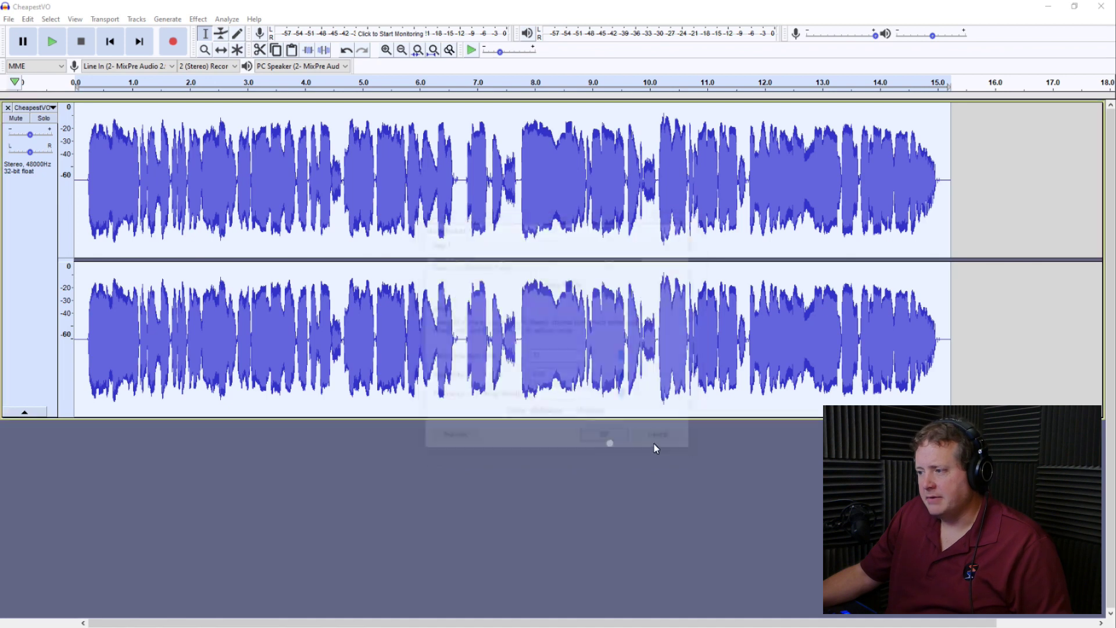
Step: Listen to the noise-reduced clip from about 7.7 s and from about 3.2 s, and undo the Noise Reduction
left_click(519, 180)
key("space")
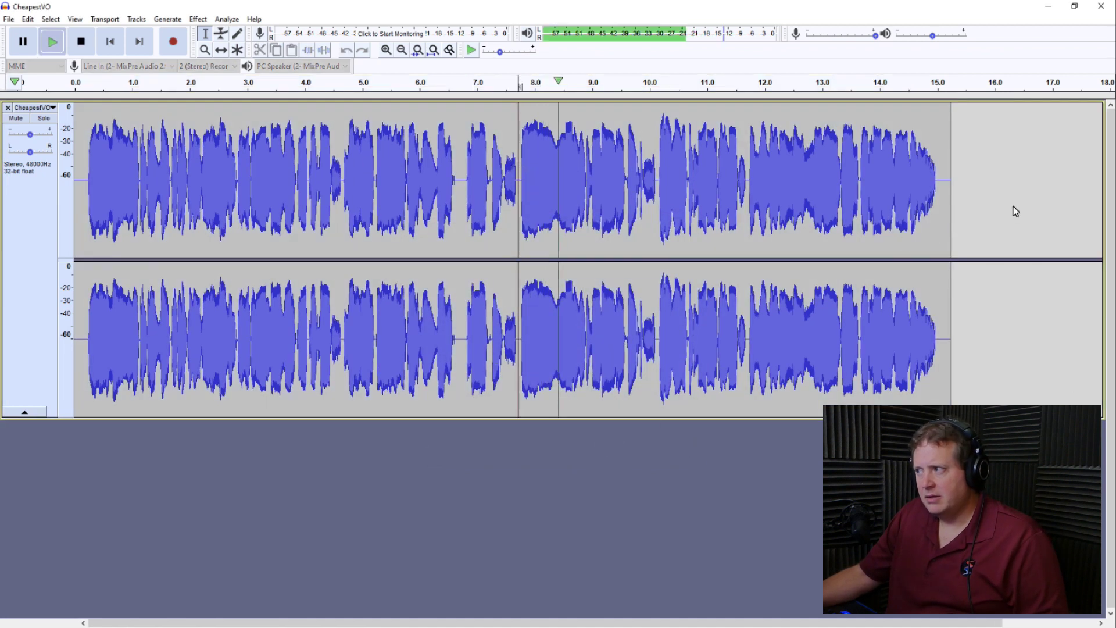
key("space")
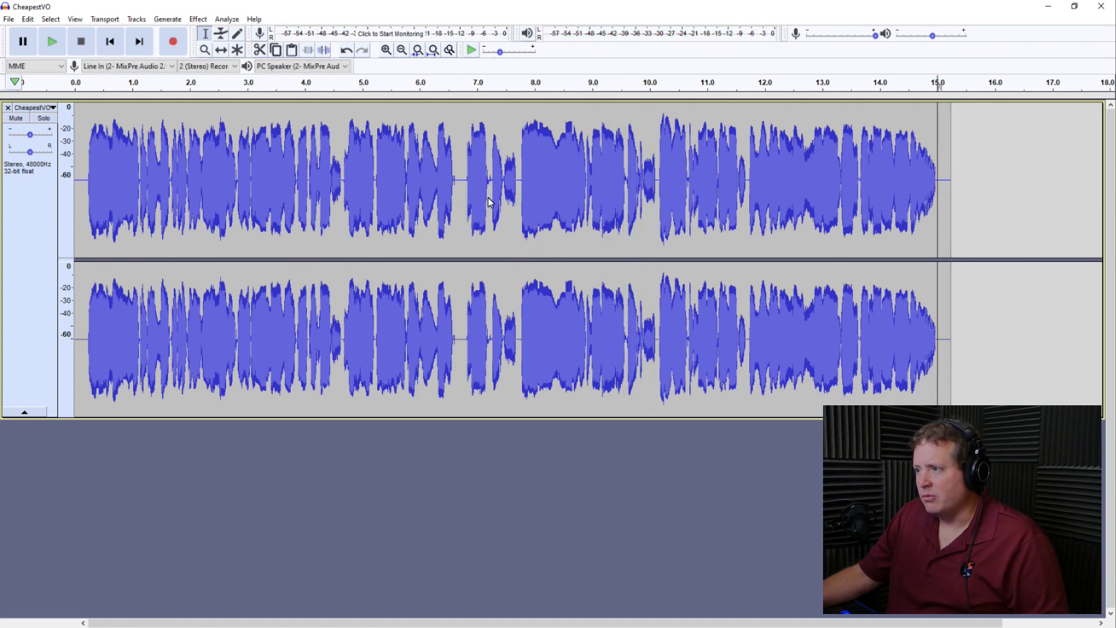
left_click(259, 185)
key("space")
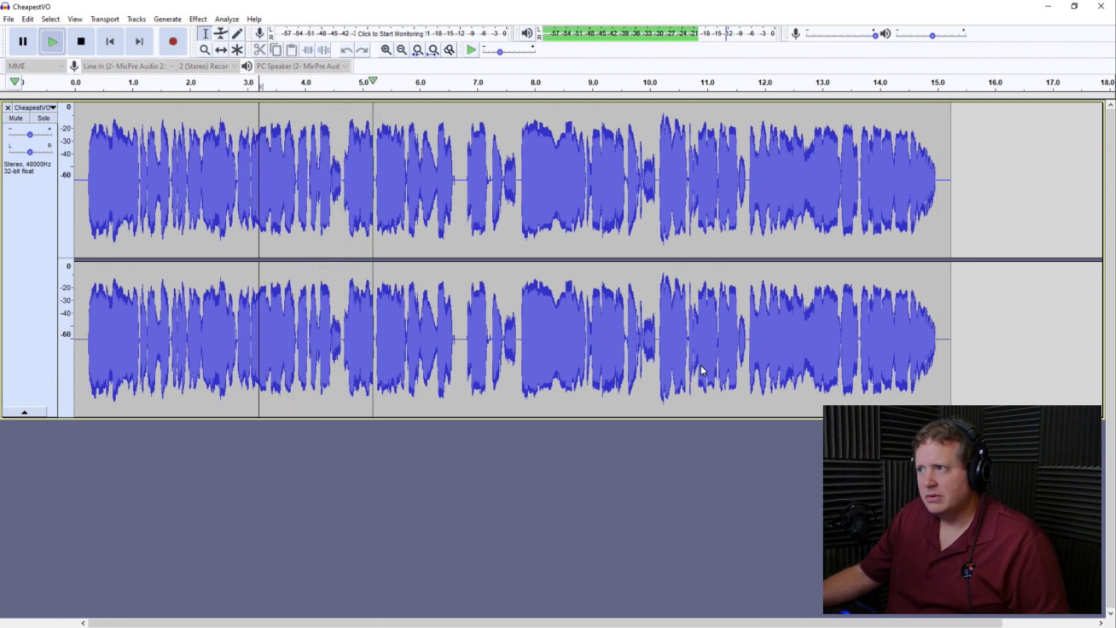
left_click(28, 21)
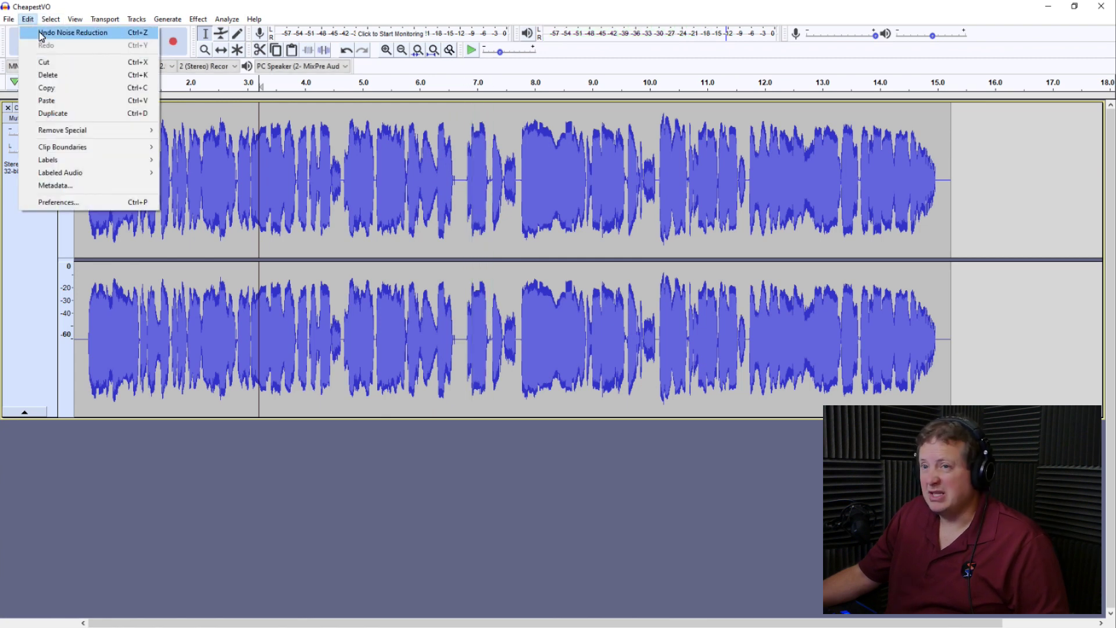
left_click(40, 33)
left_click(198, 20)
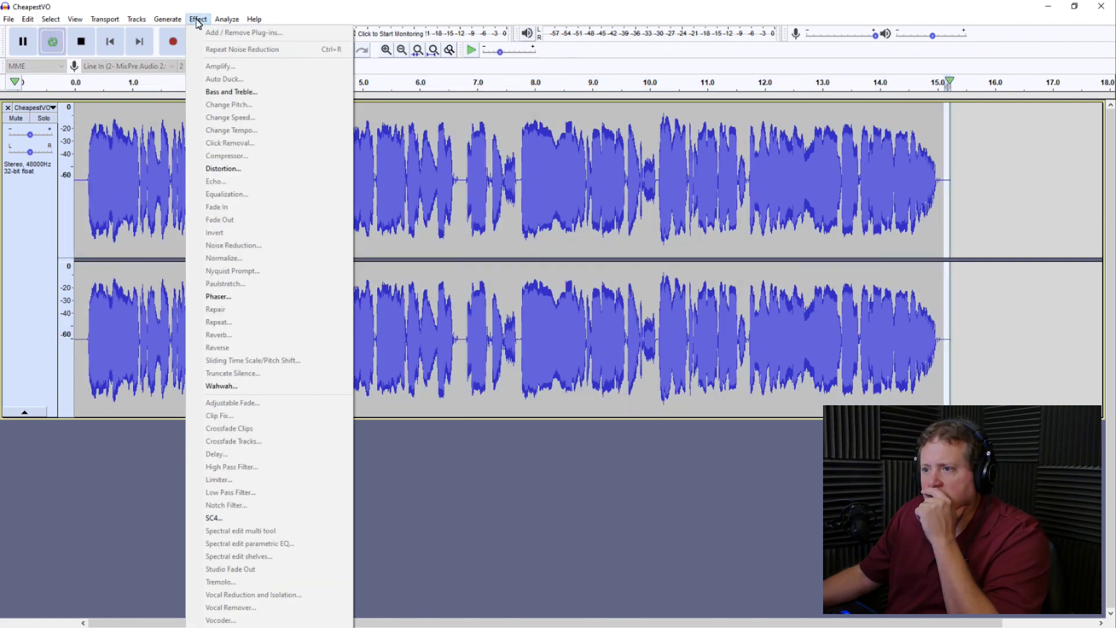
mouse_move(139, 26)
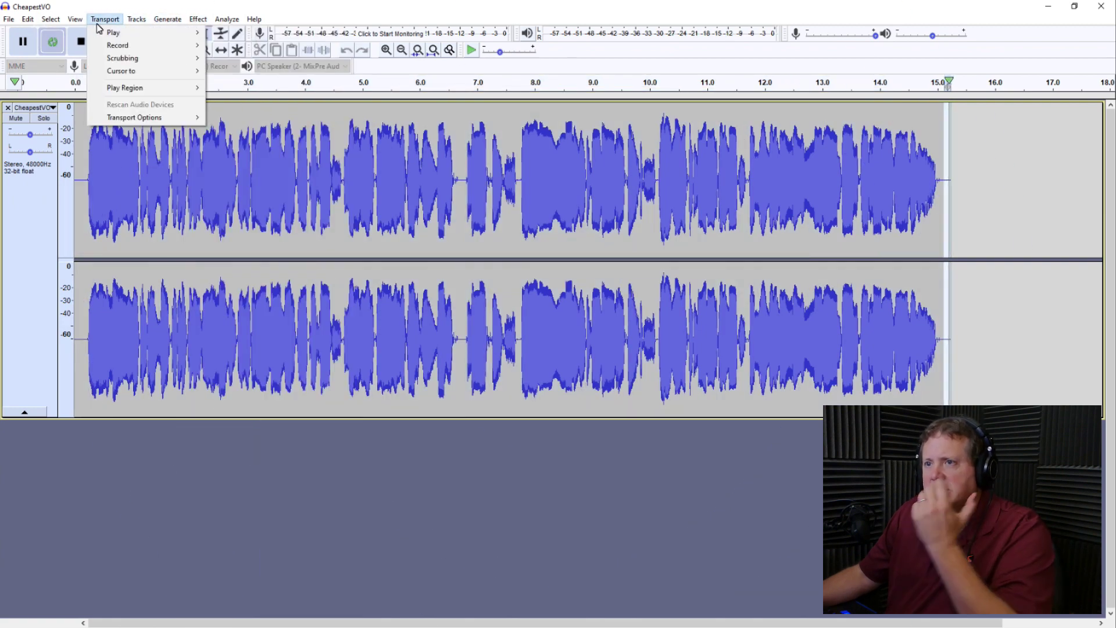
mouse_move(76, 22)
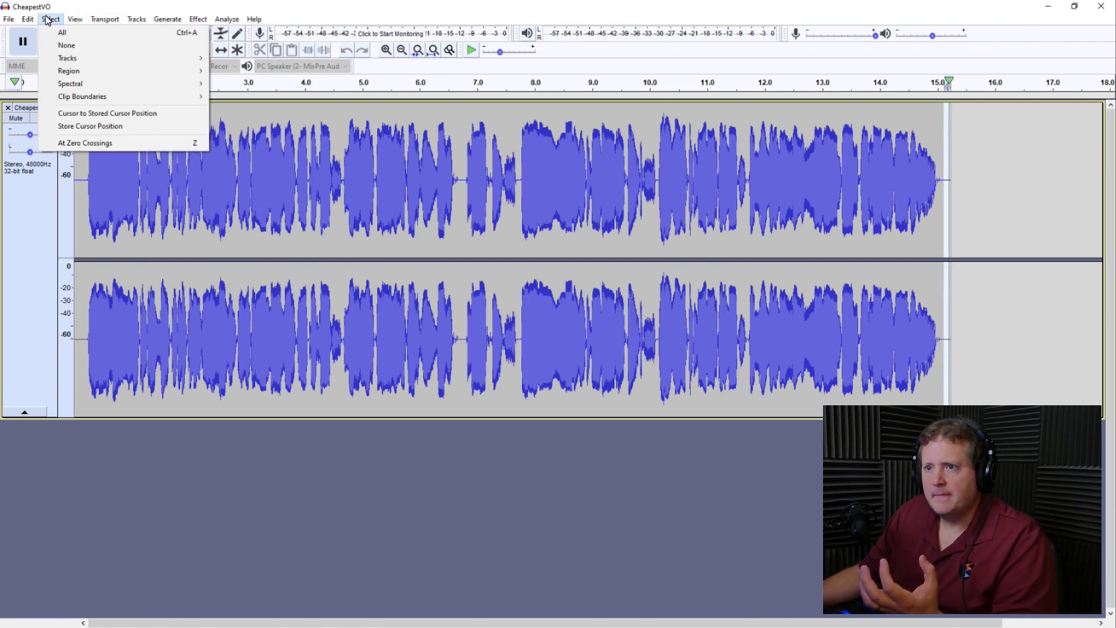
mouse_move(69, 84)
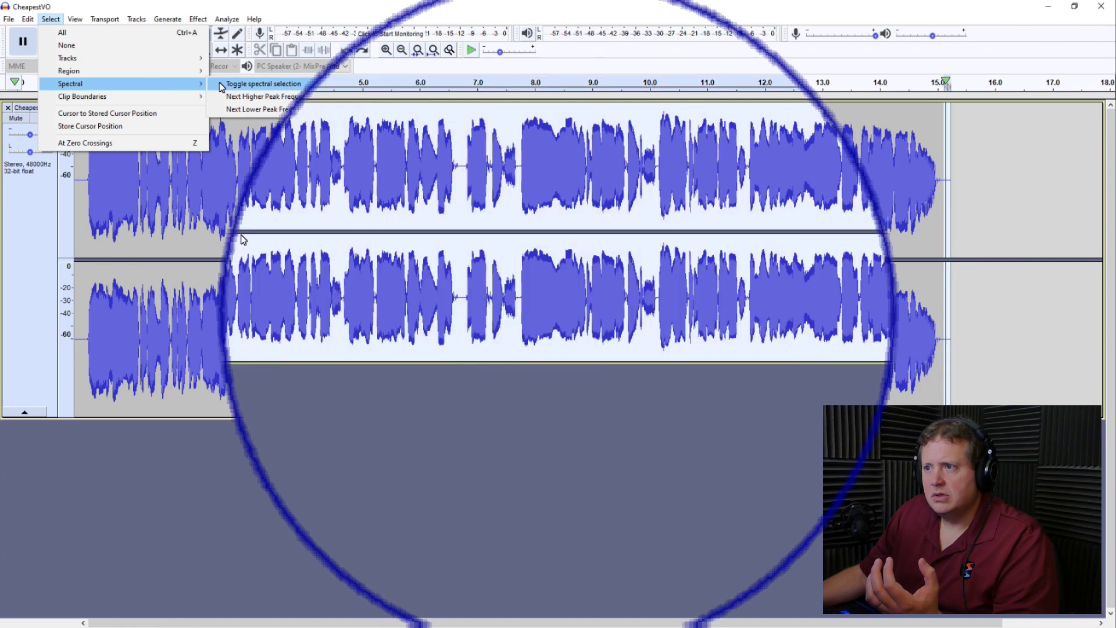
left_click(222, 87)
Step: Display the track as a spectrogram and enlarge its height to fill most of the workspace
left_click(34, 107)
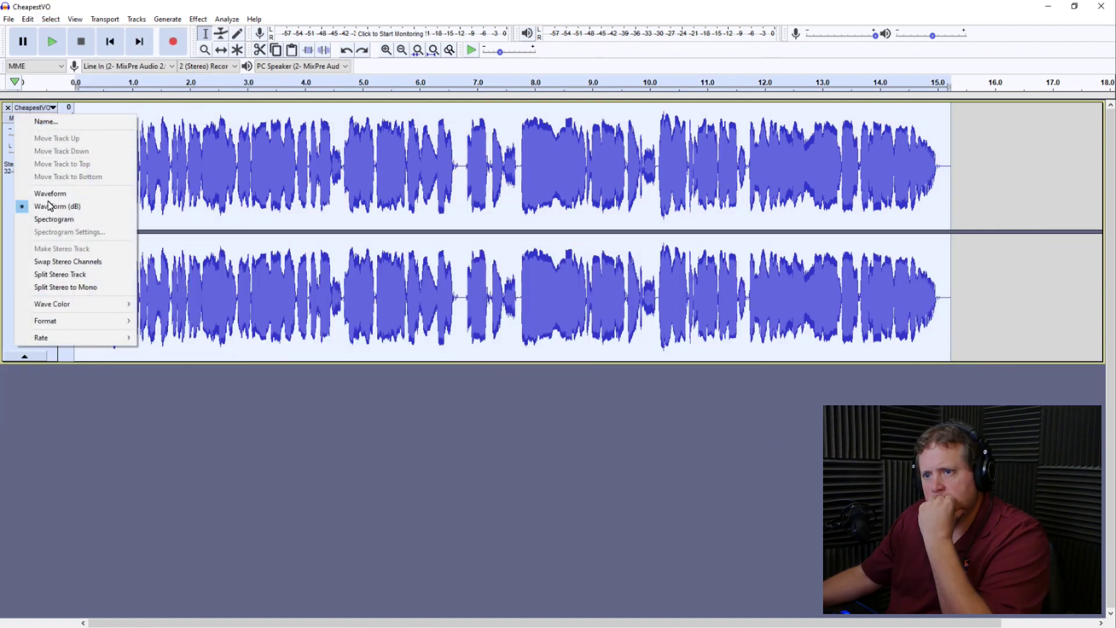
left_click(51, 224)
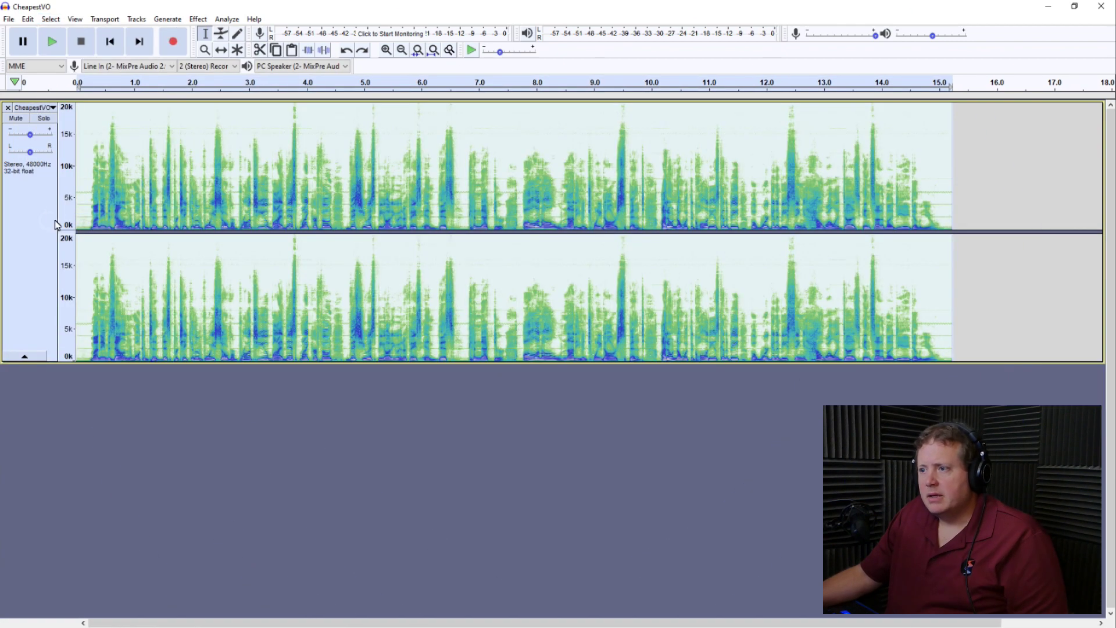
left_click_drag(51, 363, 58, 569)
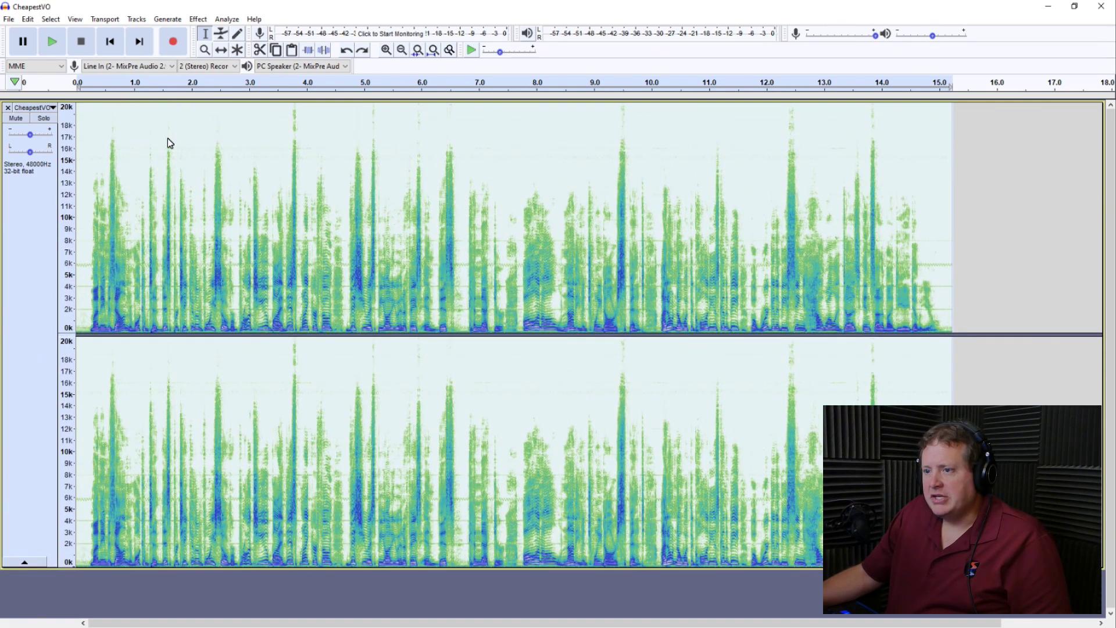
Step: Examine the clip's spectrogram and review the track's Spectrogram Settings without changing them
double_click(109, 229)
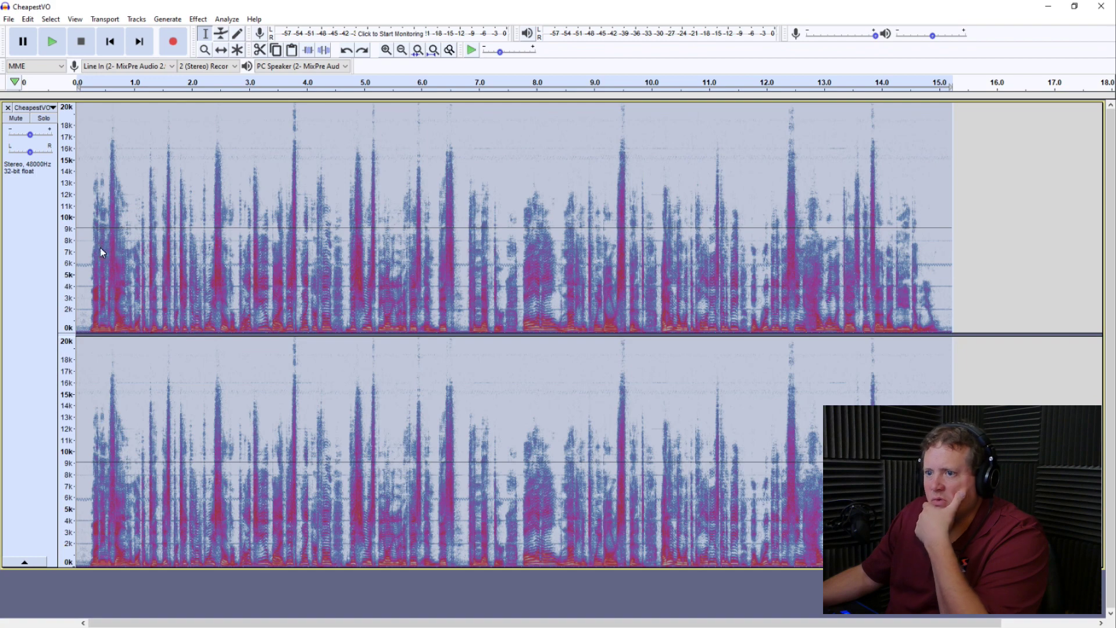
left_click(85, 269)
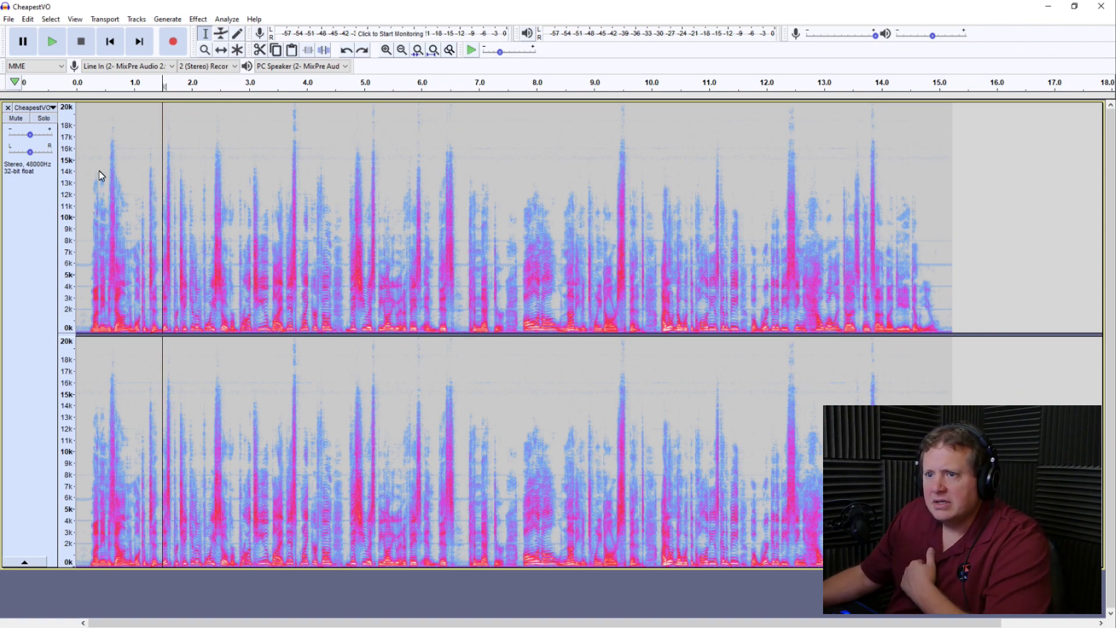
left_click(32, 107)
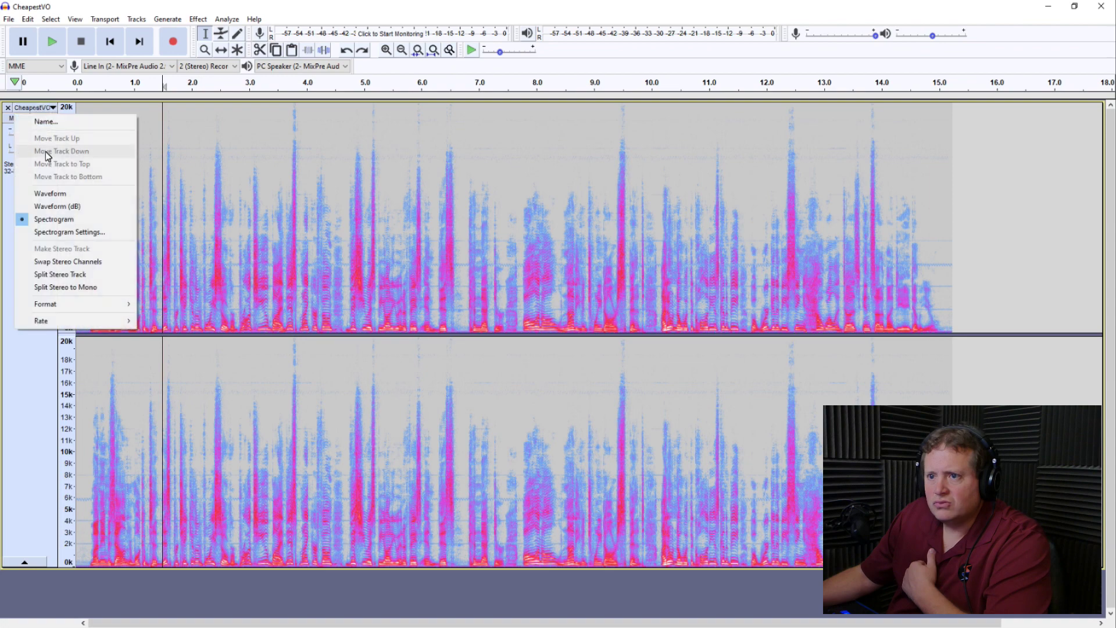
left_click(64, 232)
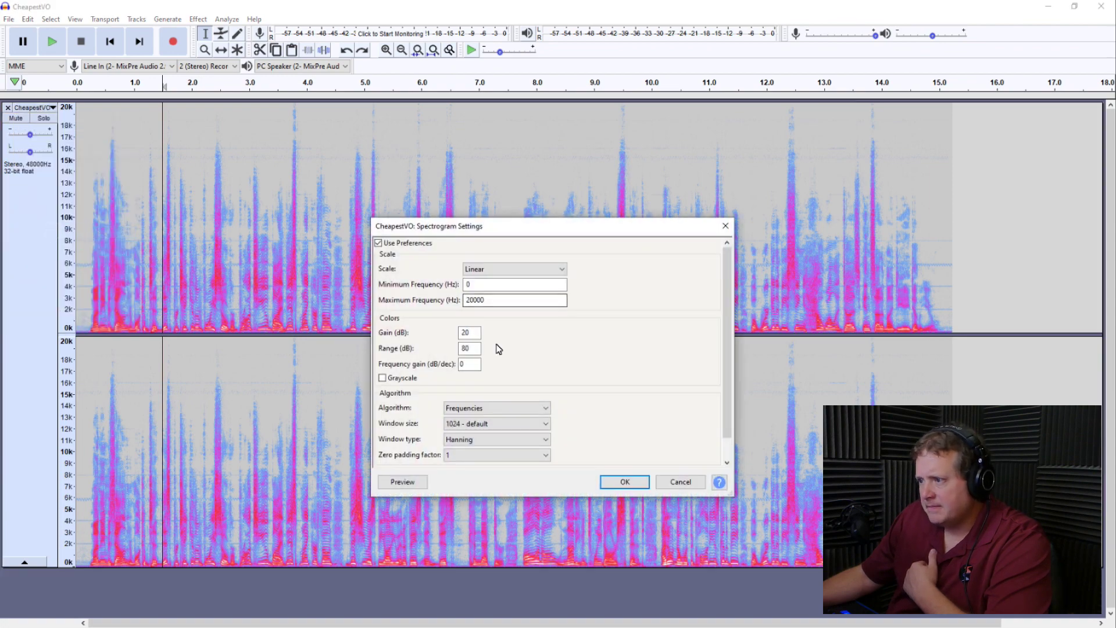
left_click(626, 484)
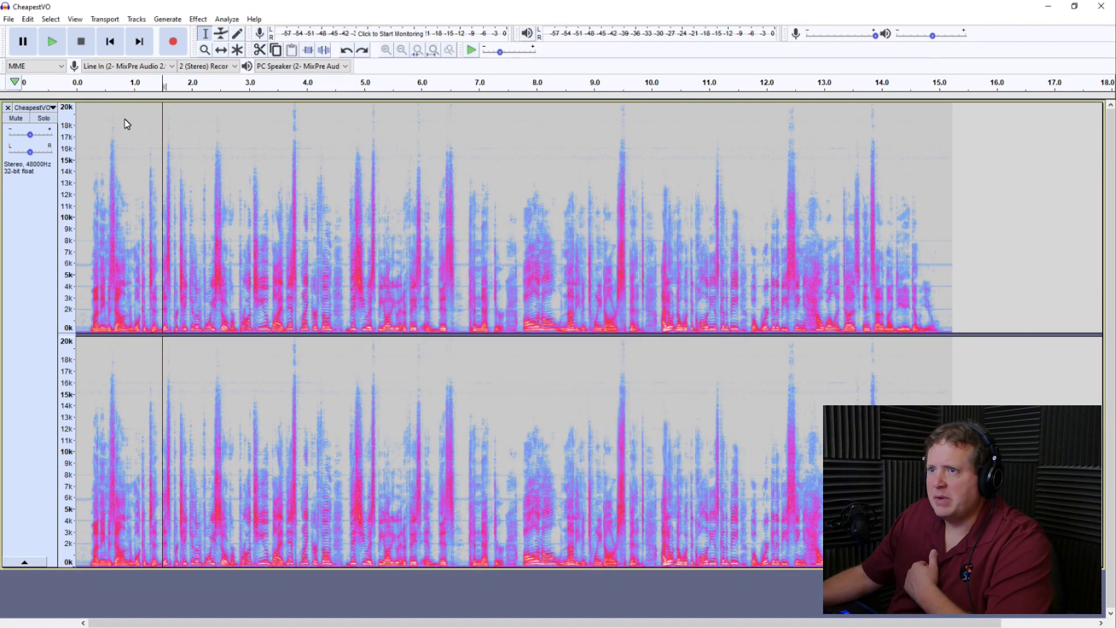
Step: Mix the stereo track down to mono and enlarge its height to fill most of the workspace
left_click(27, 19)
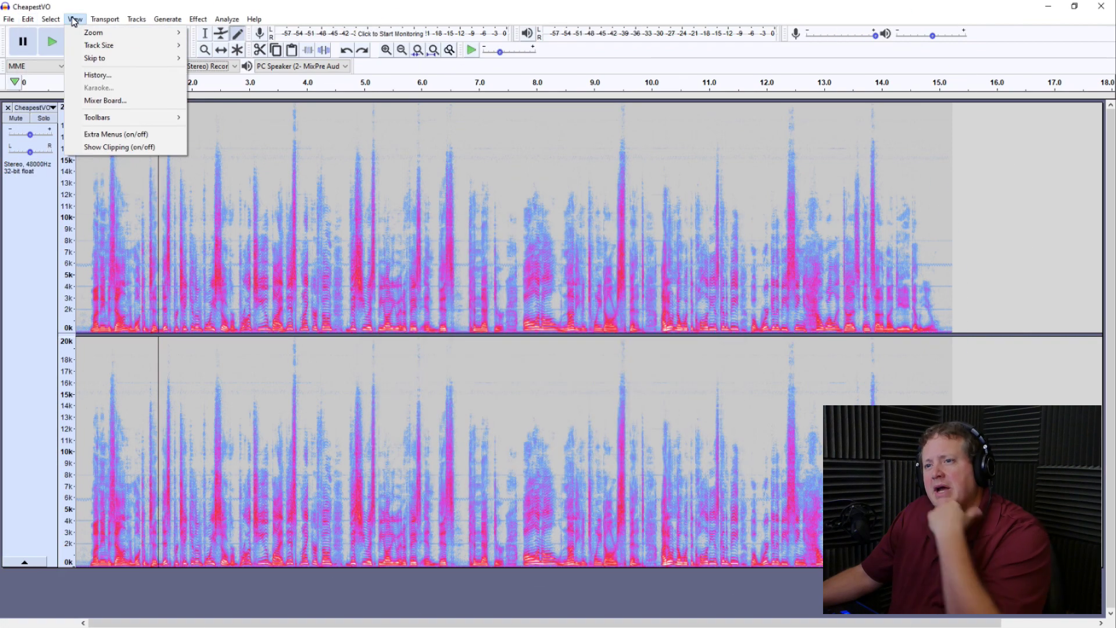
mouse_move(98, 25)
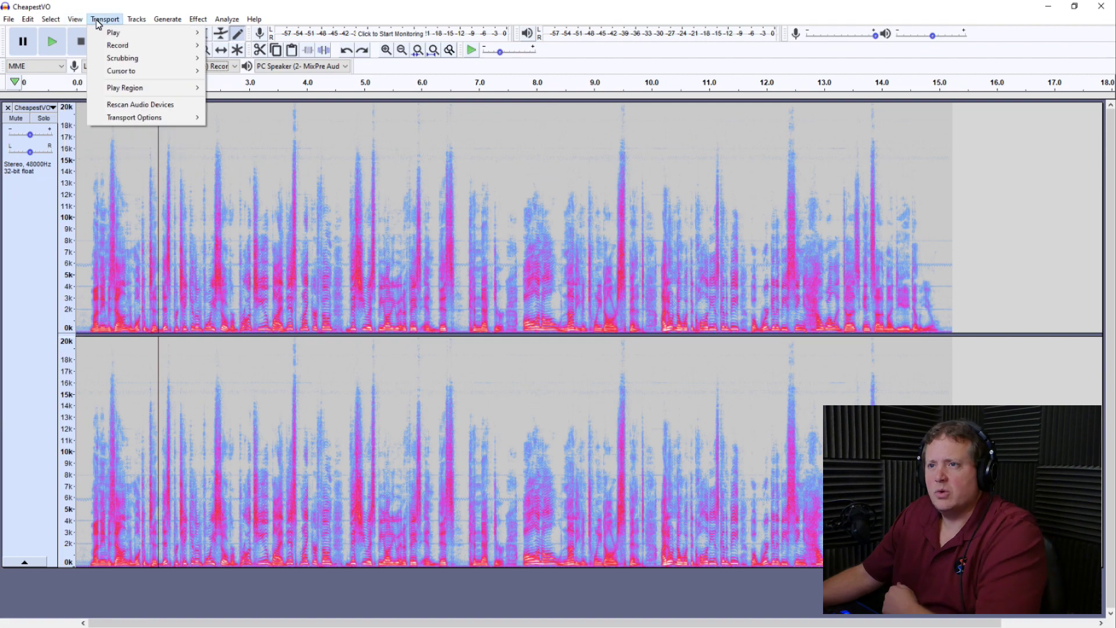
mouse_move(136, 21)
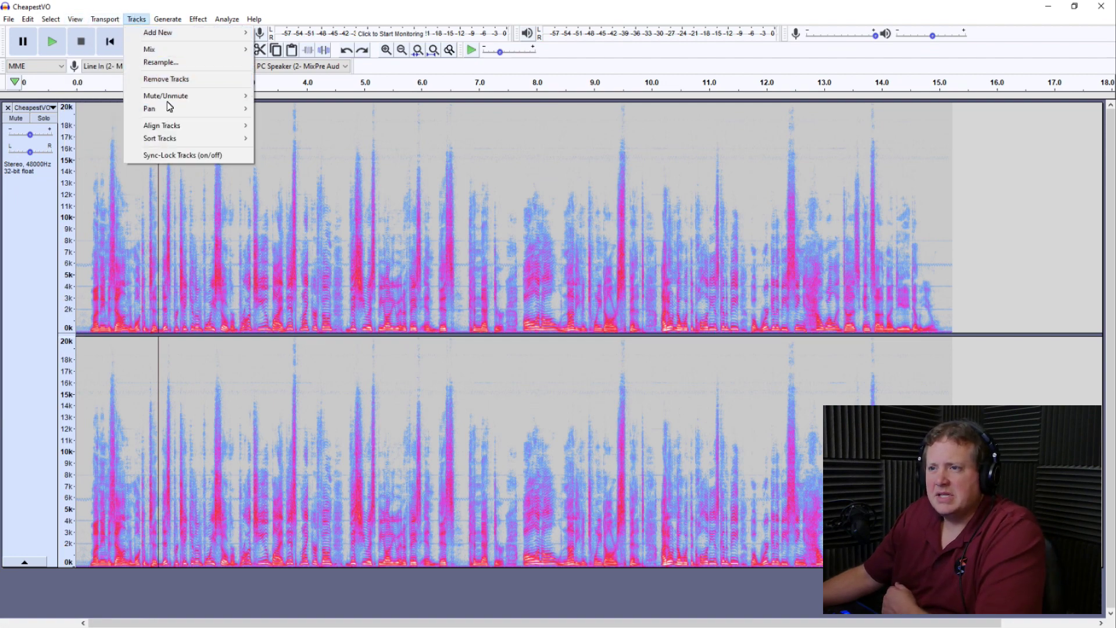
mouse_move(167, 49)
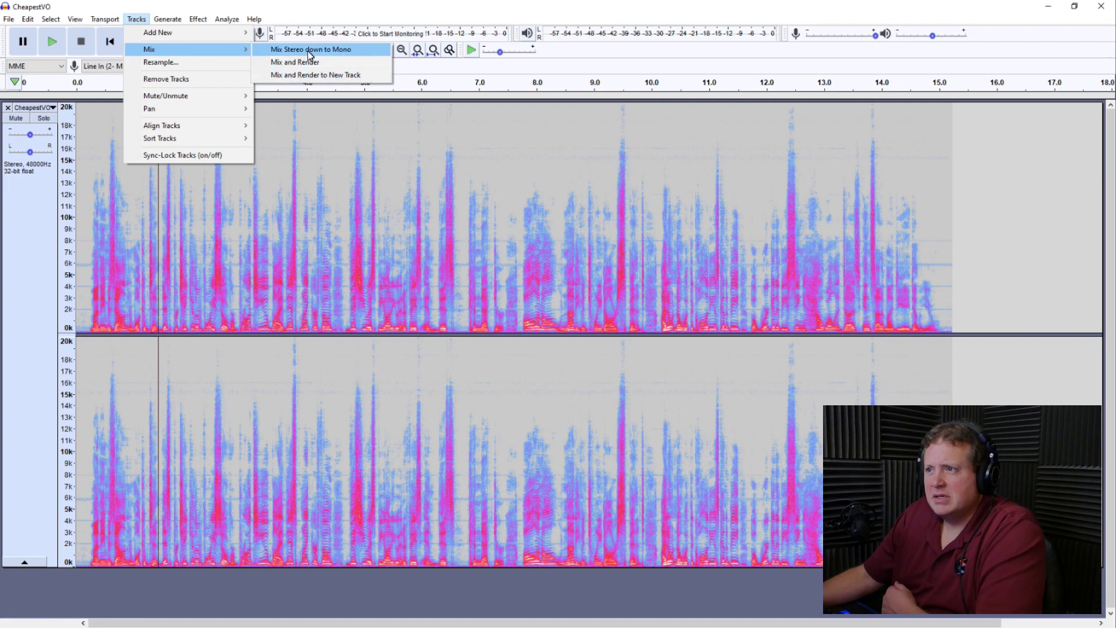
left_click(314, 53)
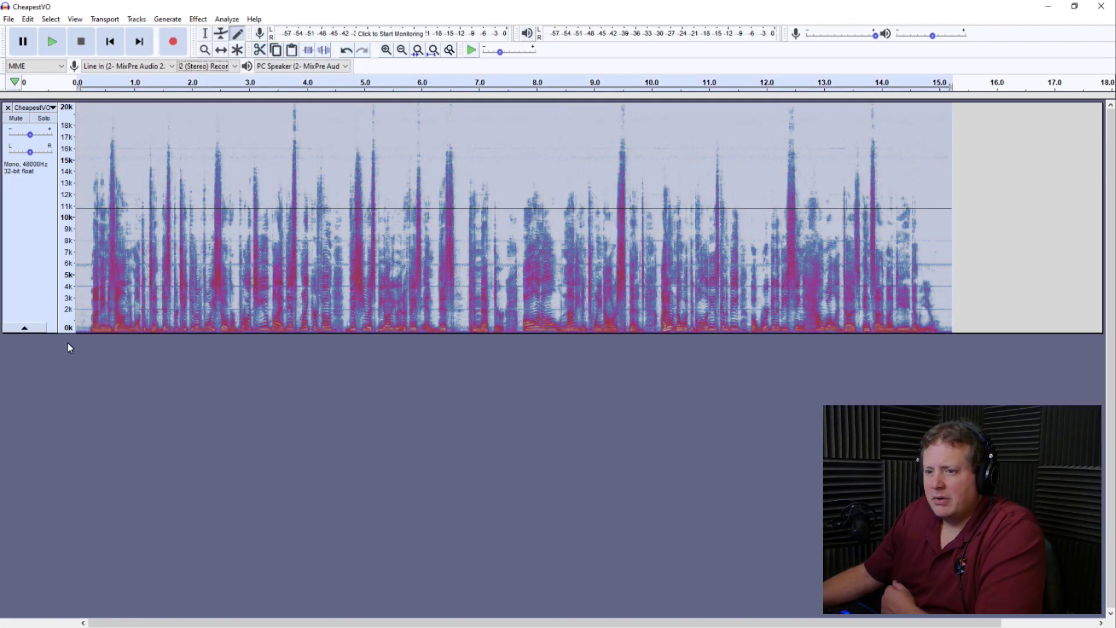
left_click_drag(53, 334, 69, 563)
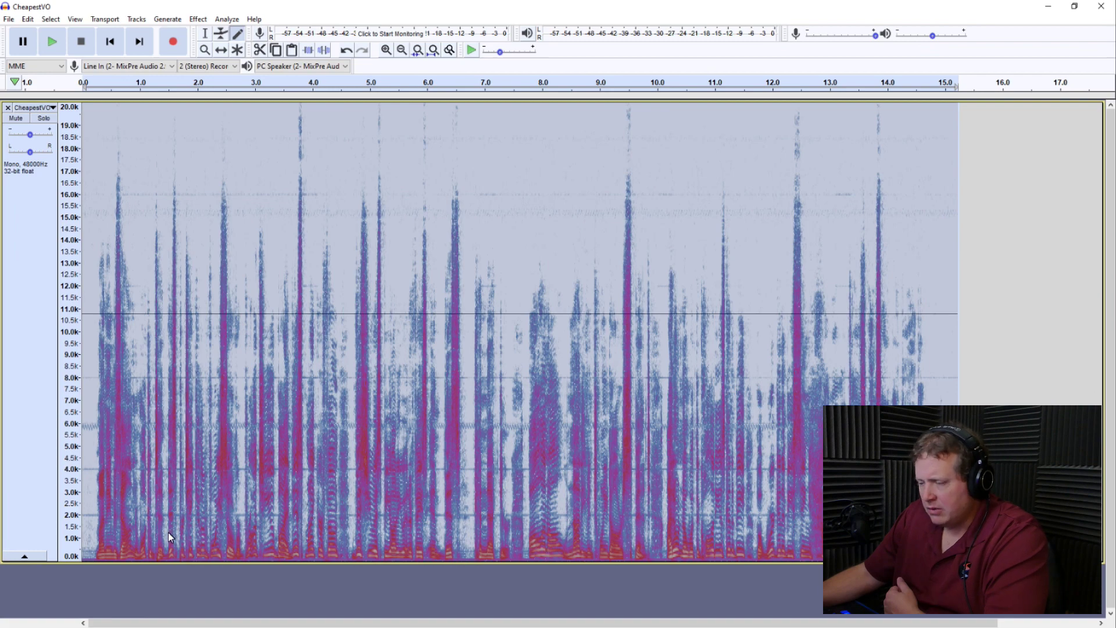
Step: Limit the track's spectrogram to frequencies from 7500 to 8500 Hz and make the track slightly taller
key("ctrl+e")
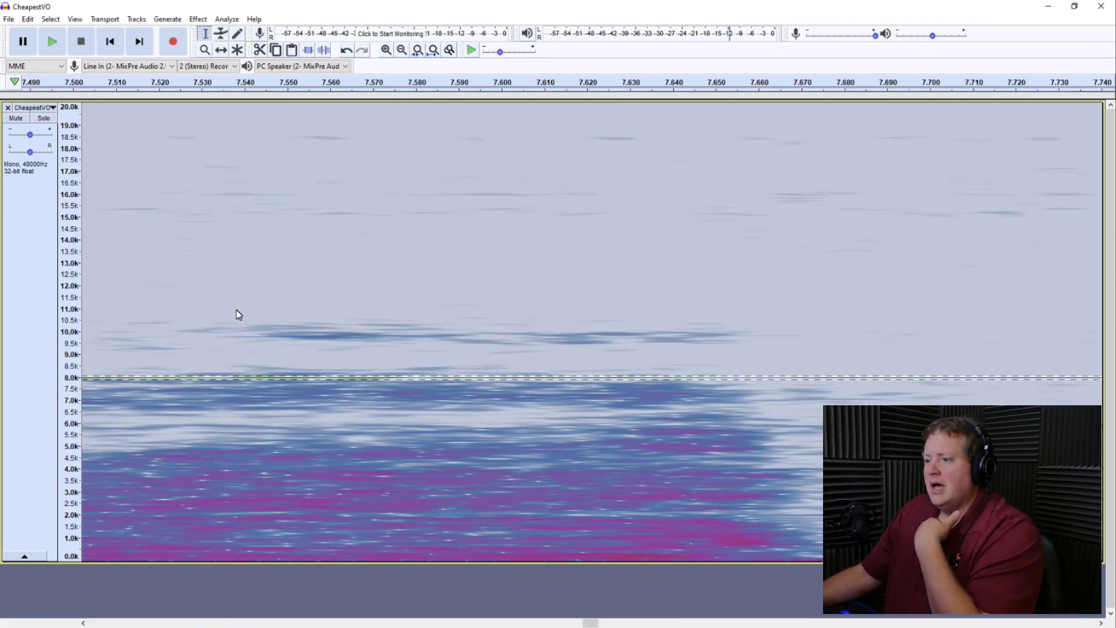
left_click(53, 111)
left_click(69, 232)
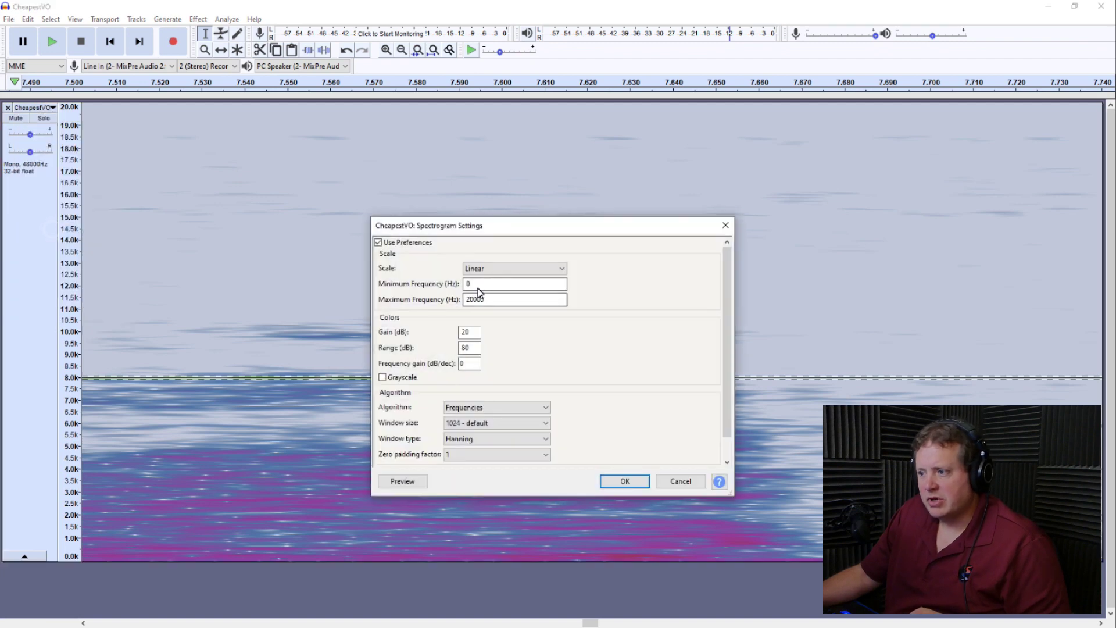
double_click(501, 284)
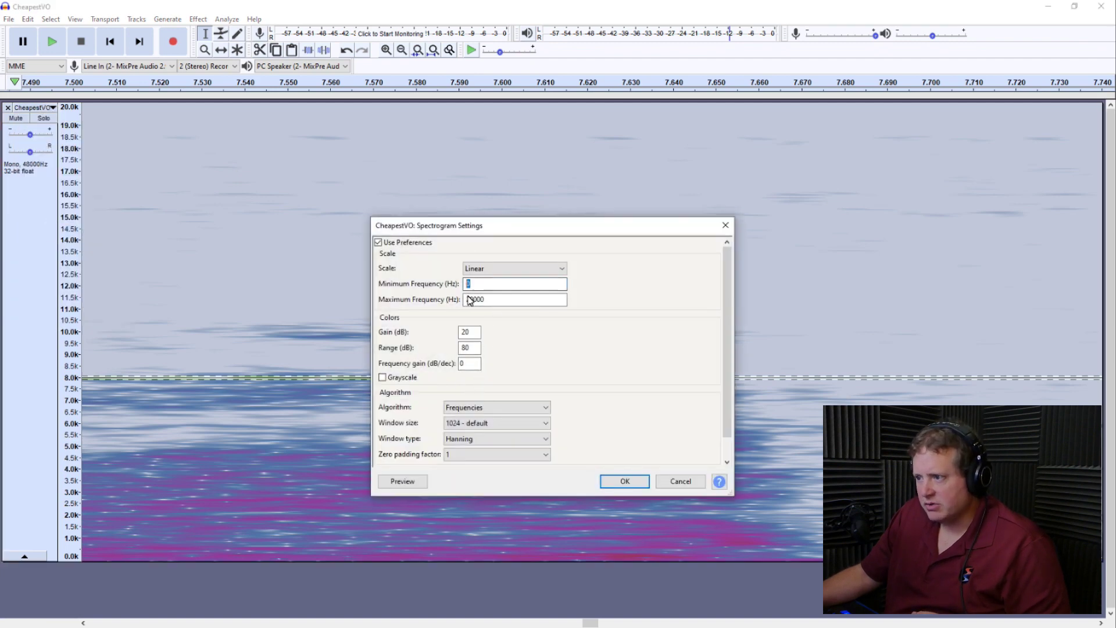
type("7500")
double_click(514, 300)
type("850")
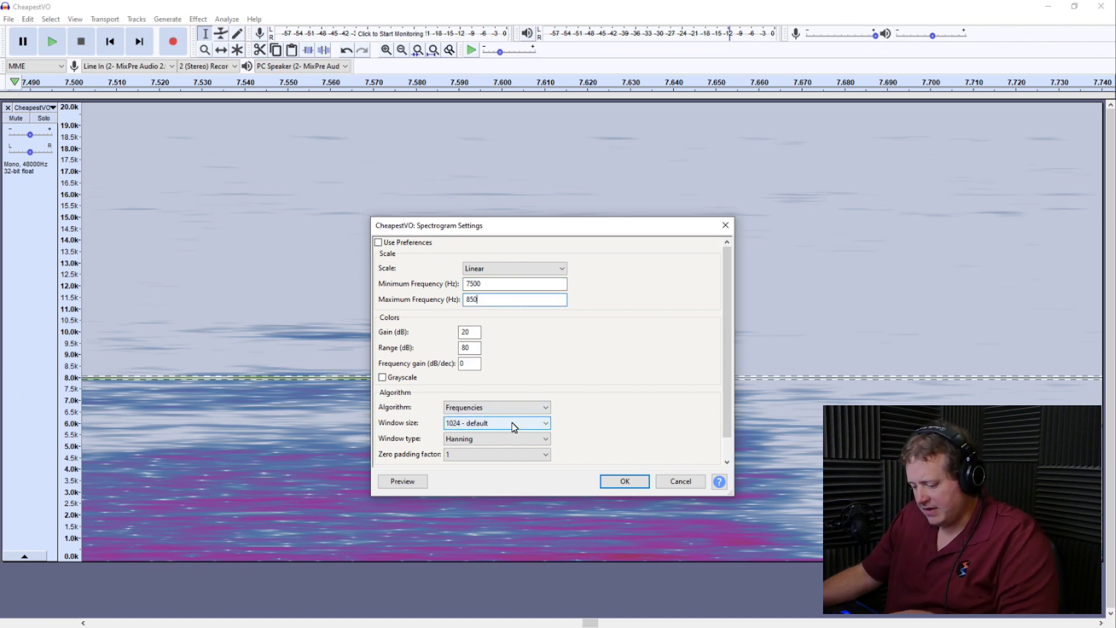
type("0")
left_click(625, 480)
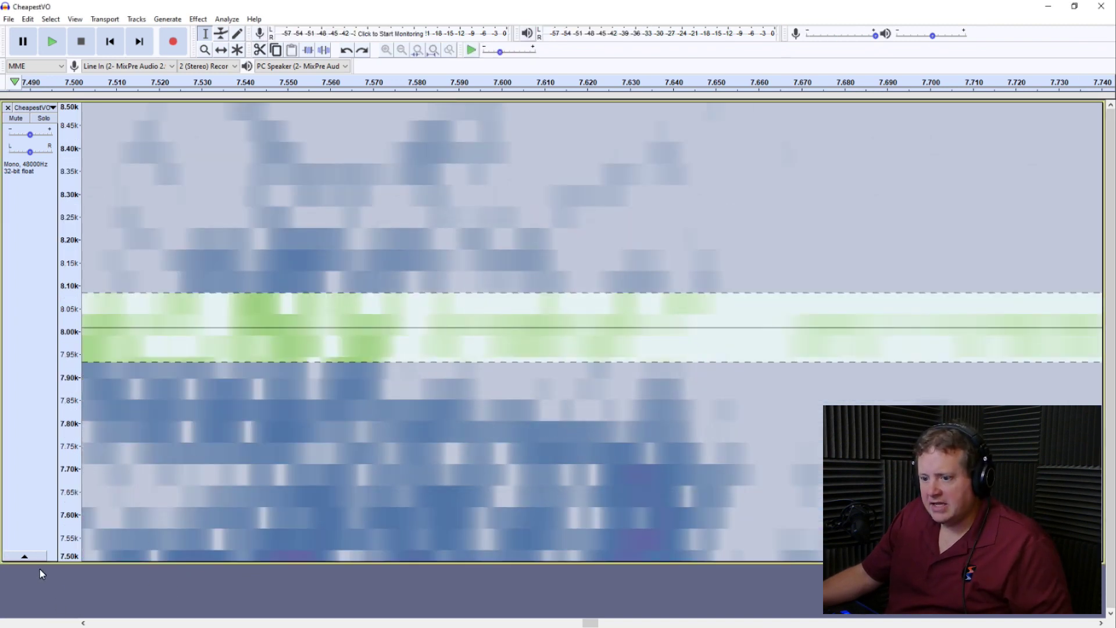
mouse_move(51, 563)
left_mouse_down()
mouse_move(58, 605)
mouse_move(61, 578)
left_mouse_up()
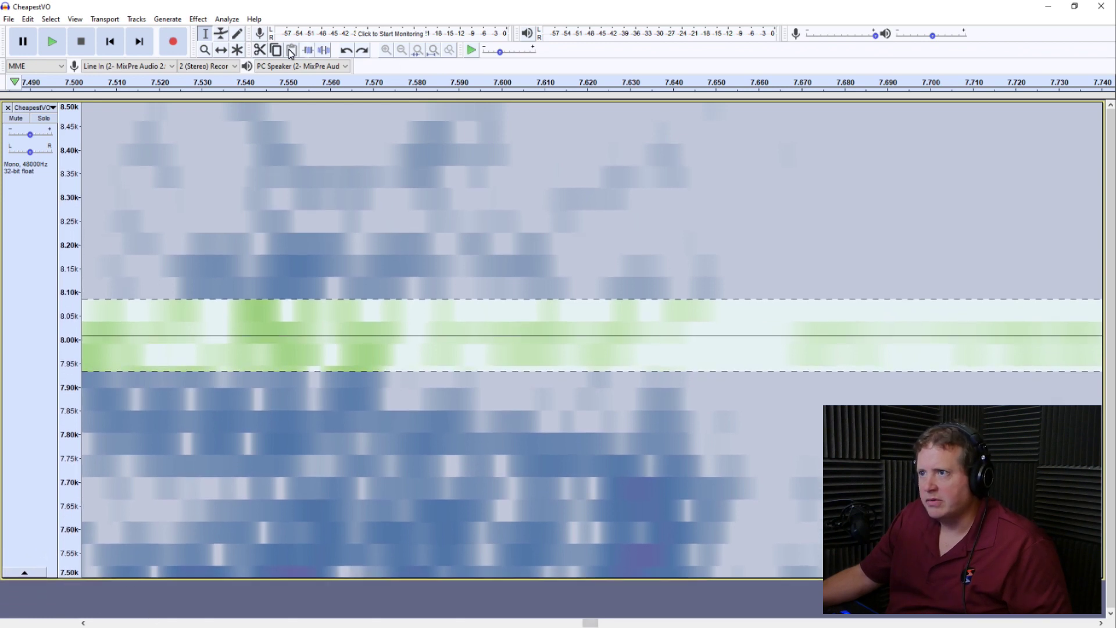
Step: Replace the spectral selection with the noise band from about 7.95 to 8.04 kHz across the whole clip
left_click(308, 197)
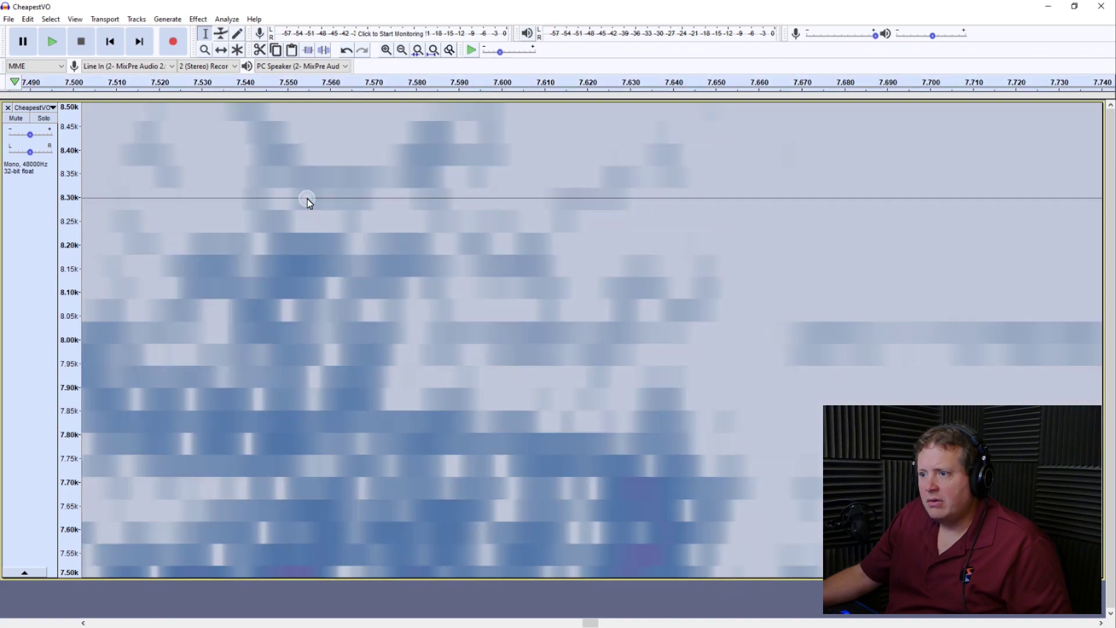
left_click(402, 51)
left_click(402, 50)
left_click(402, 51)
left_click(402, 51)
left_click(402, 50)
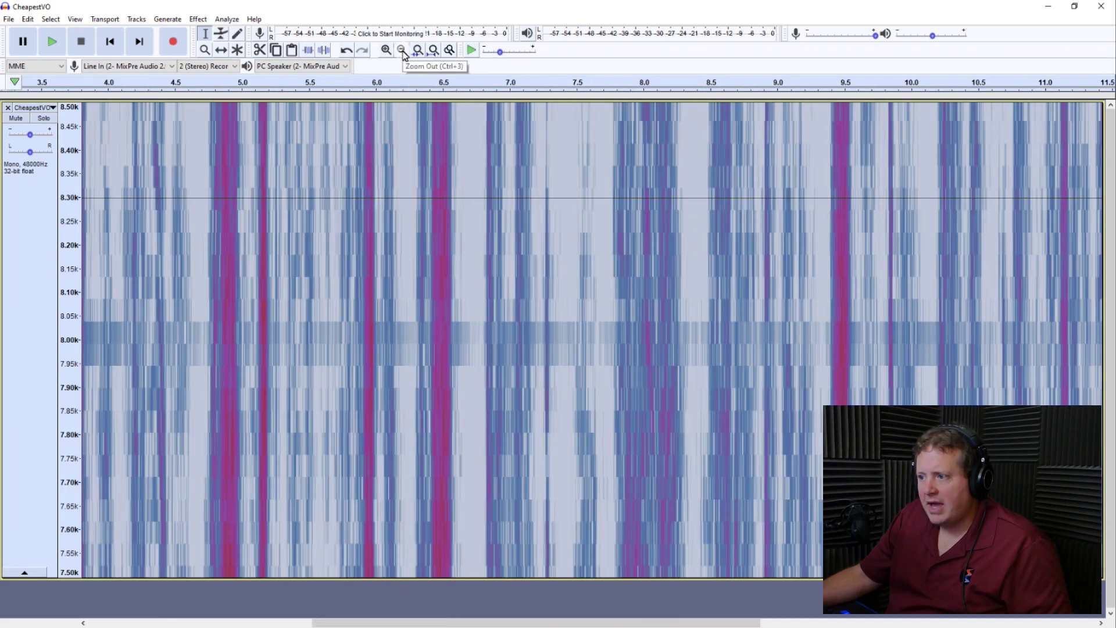
left_click(403, 50)
left_click(402, 50)
left_click(402, 51)
left_click(402, 50)
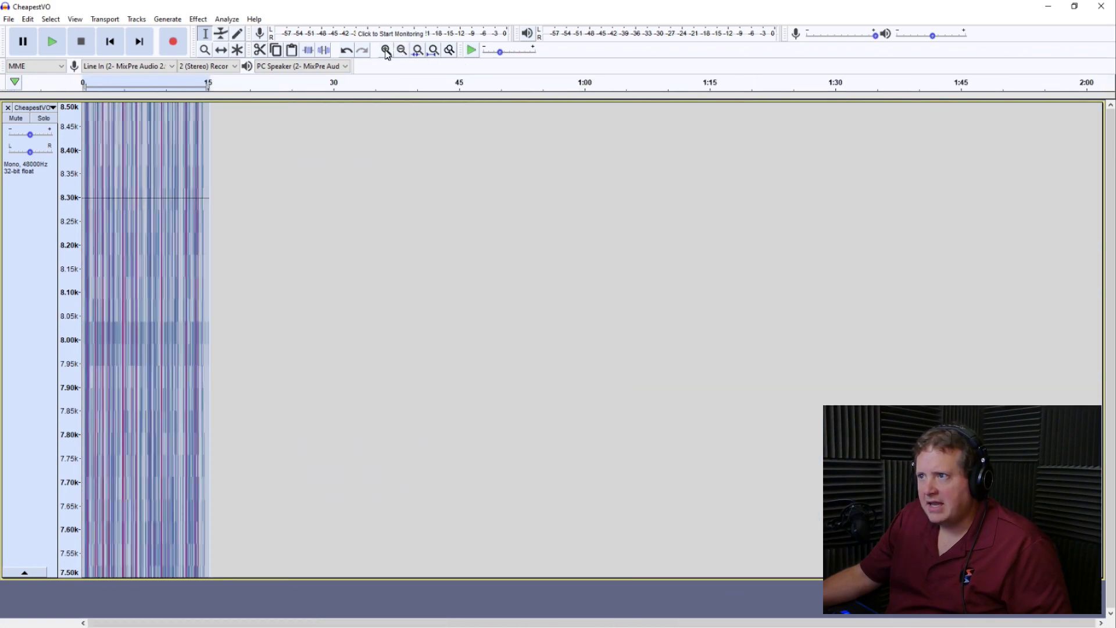
left_click(386, 50)
left_click(386, 50)
left_click(386, 50)
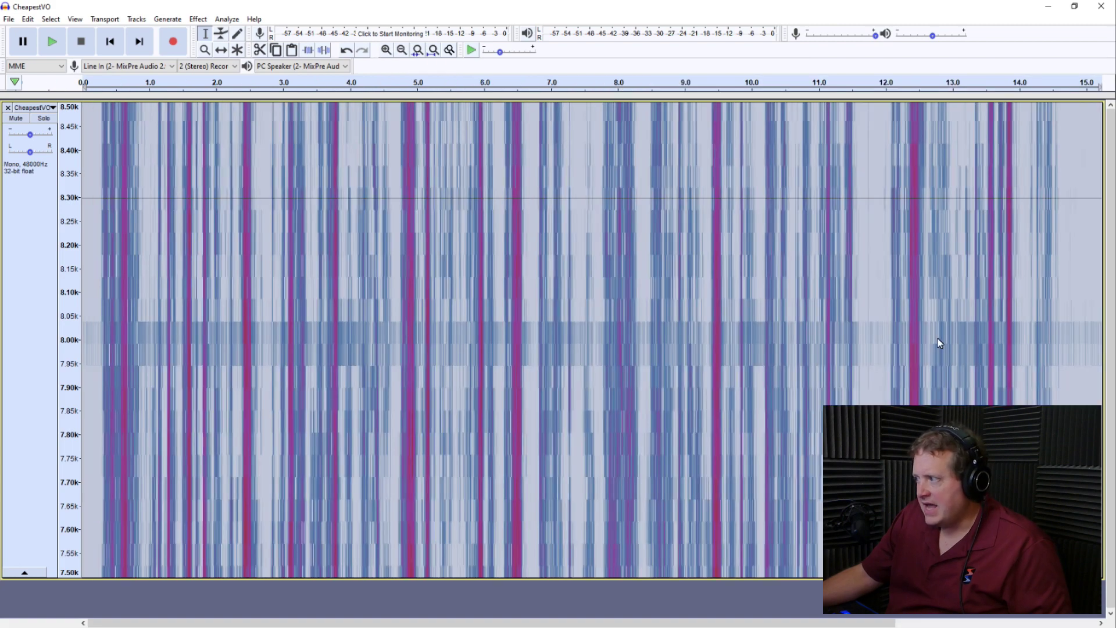
left_click(434, 50)
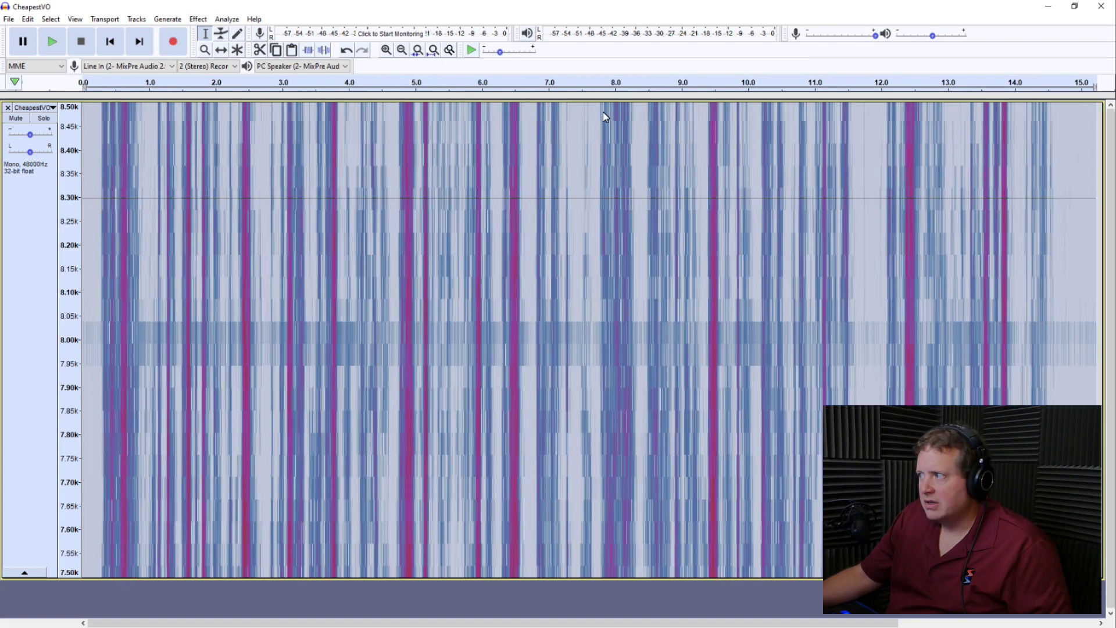
left_click_drag(1093, 328, 642, 341)
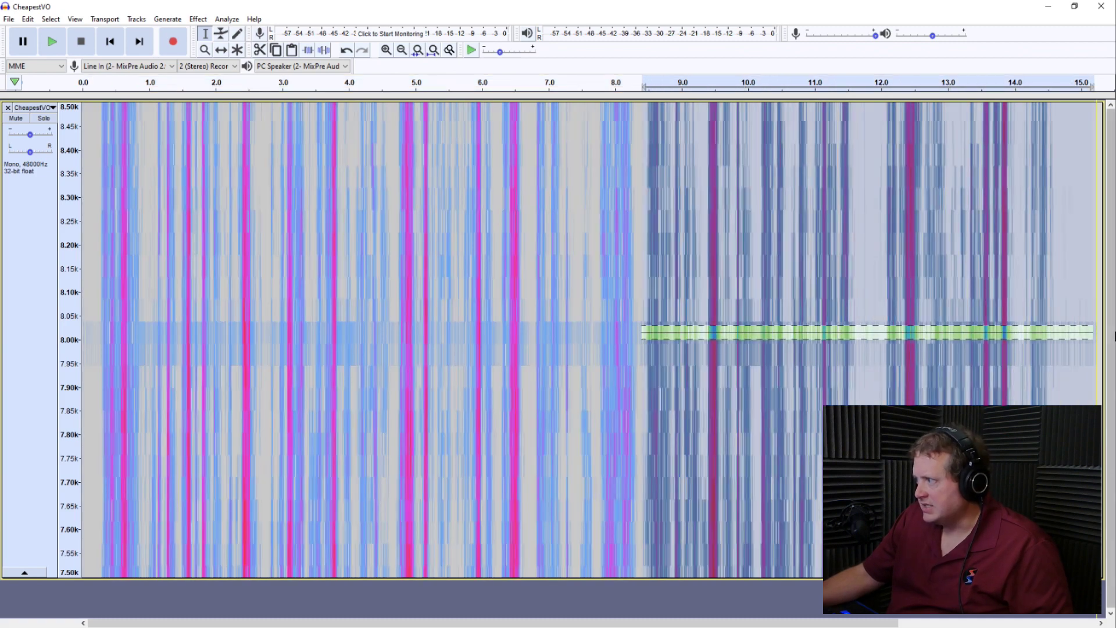
left_click_drag(1097, 325, 978, 343)
left_click(963, 322)
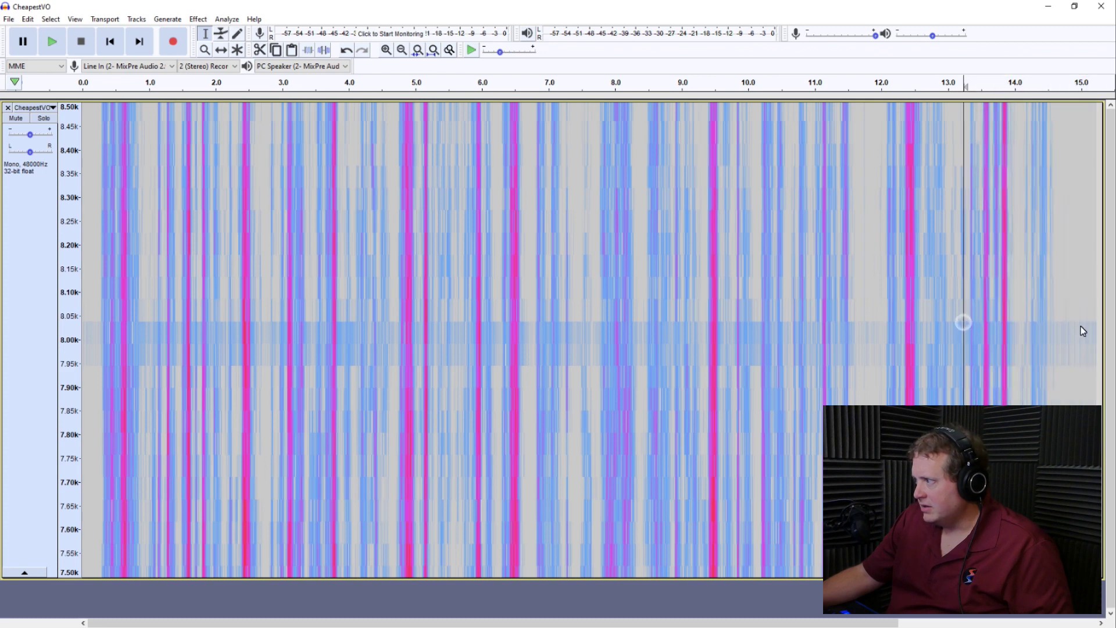
left_click_drag(1097, 329, 64, 371)
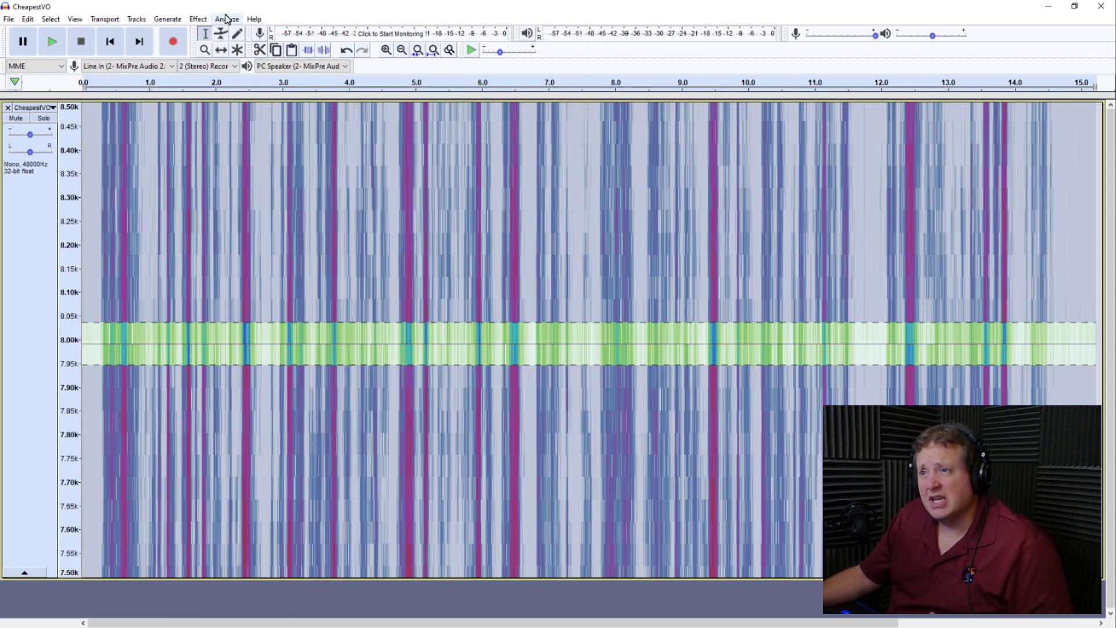
left_click(51, 19)
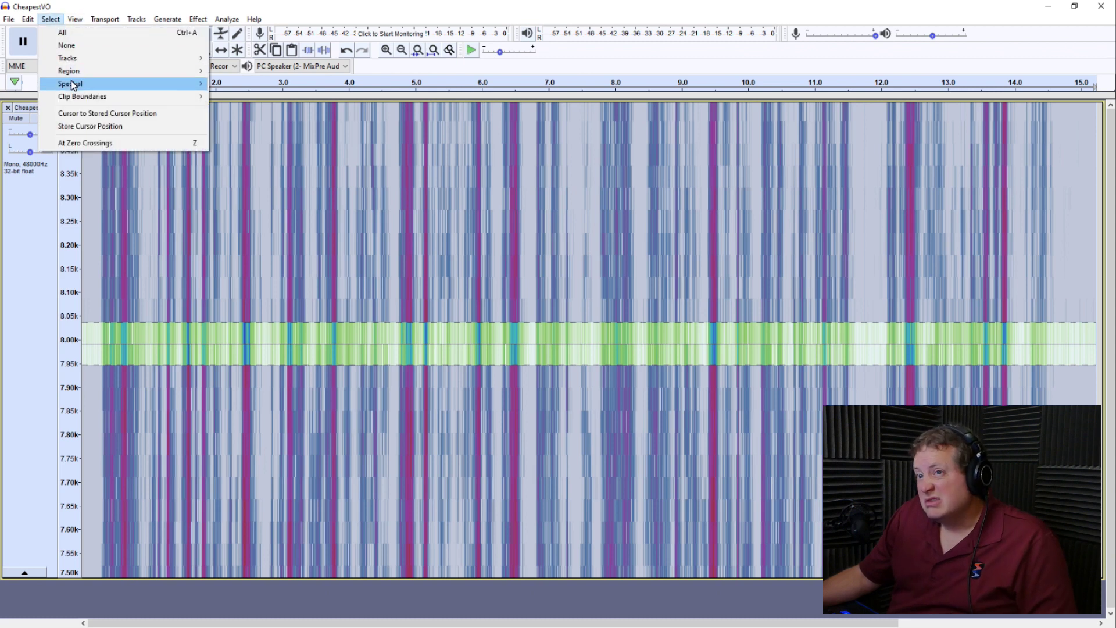
mouse_move(73, 86)
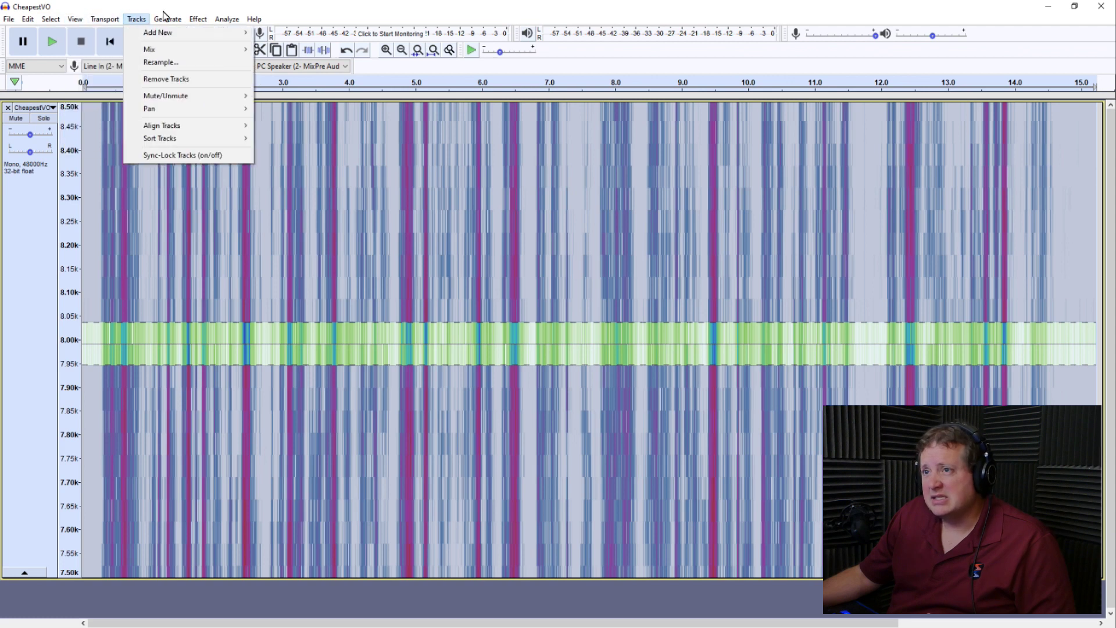
mouse_move(169, 23)
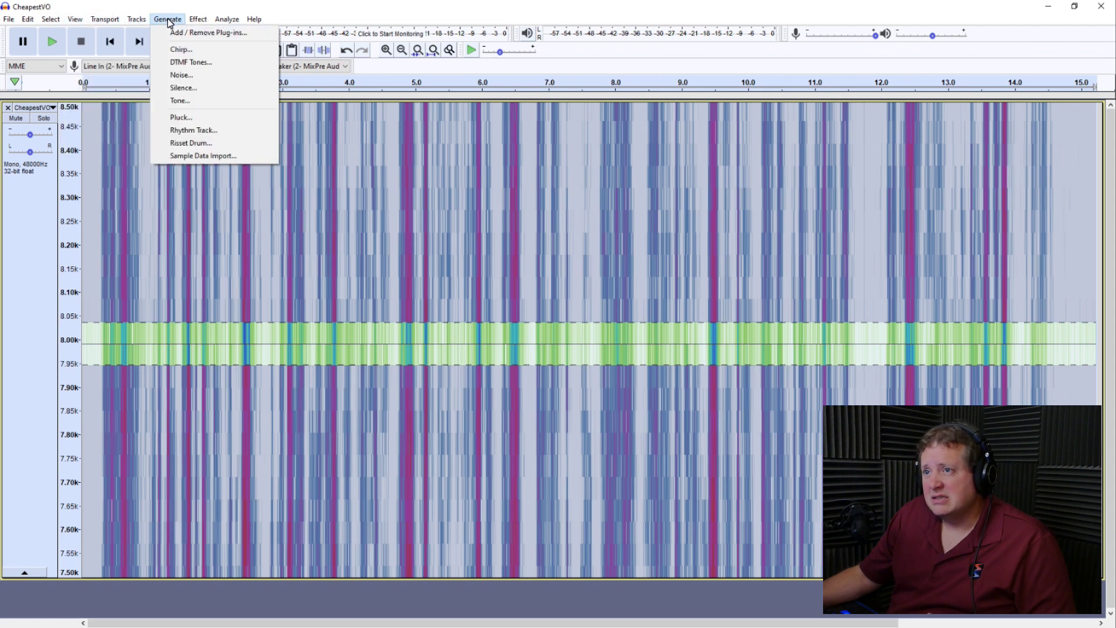
left_click(184, 88)
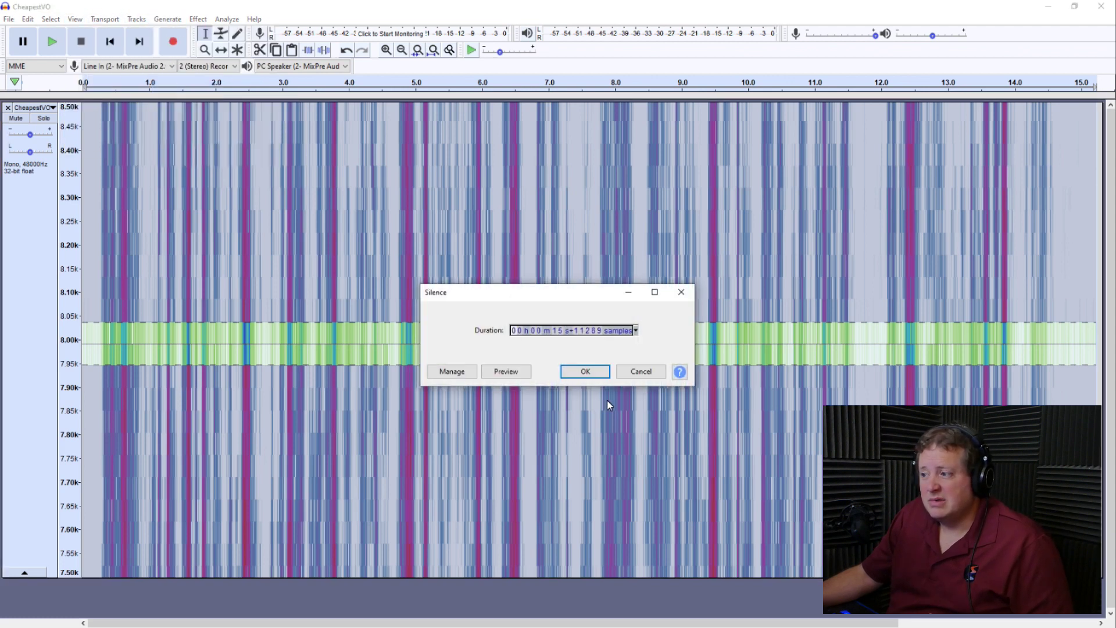
left_click(594, 378)
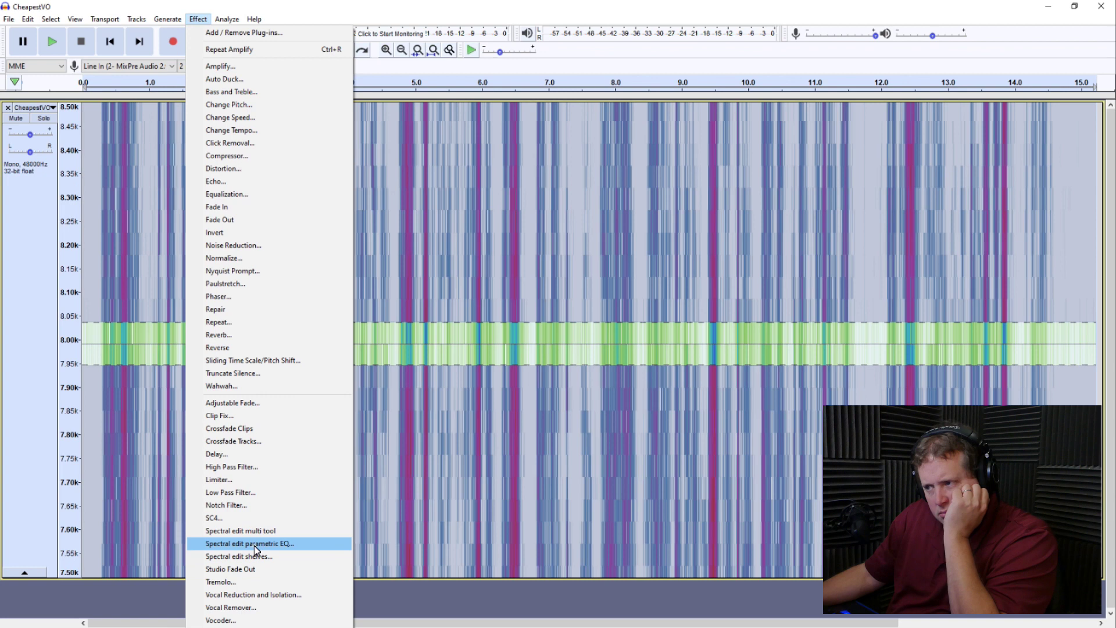
Step: Apply Spectral edit parametric EQ at -24 dB twice to the selected band around 8 kHz
left_click(255, 546)
left_click_drag(545, 297, 707, 368)
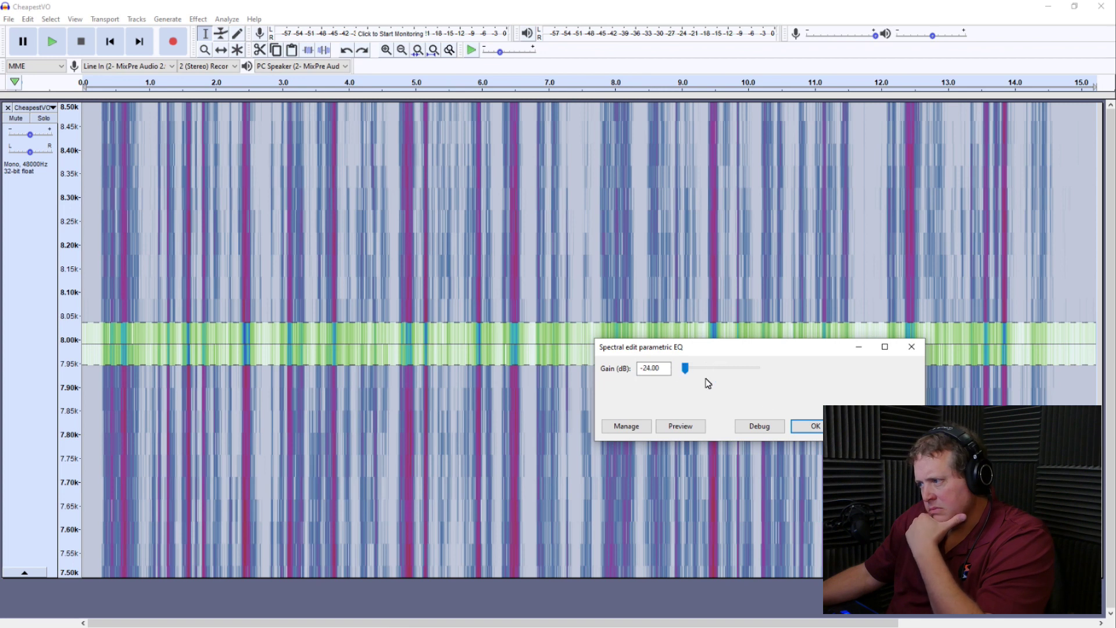
left_click(811, 426)
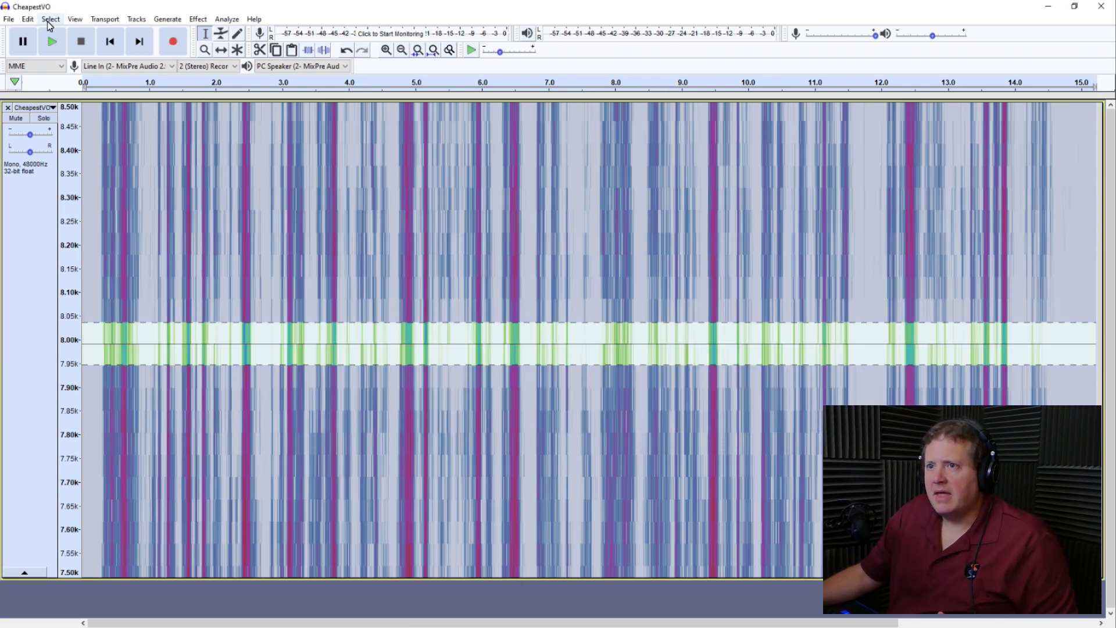
left_click(198, 19)
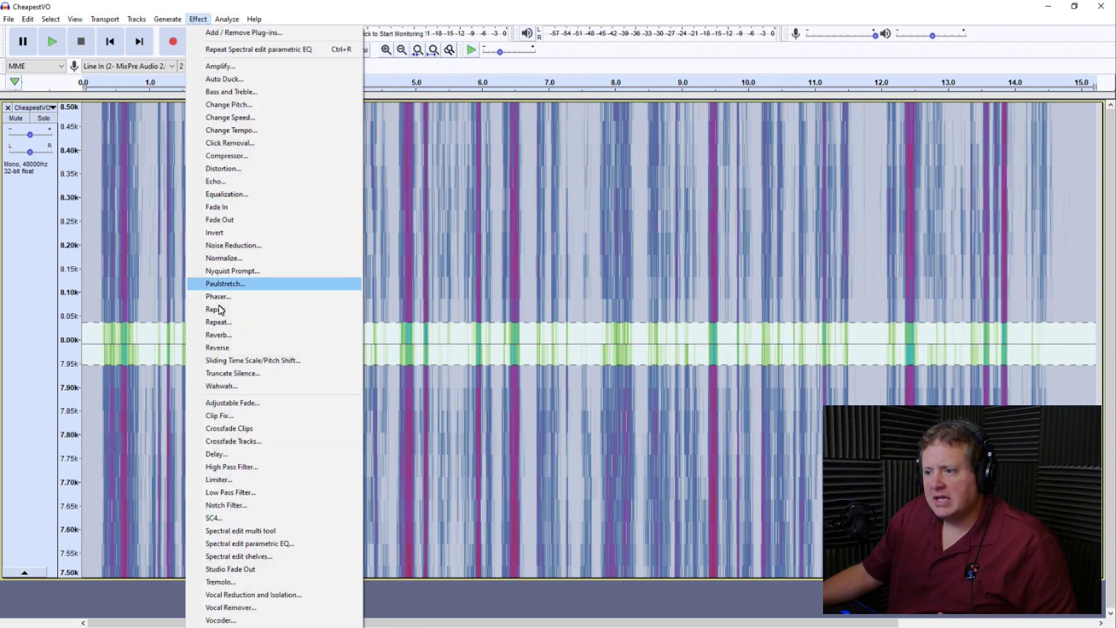
left_click(242, 546)
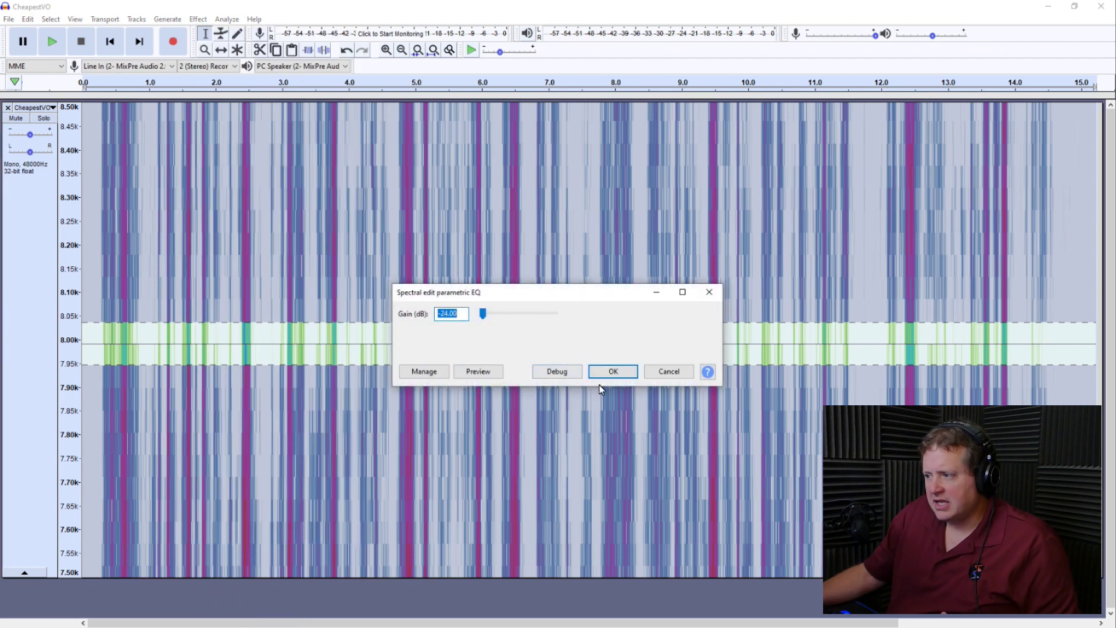
left_click(613, 372)
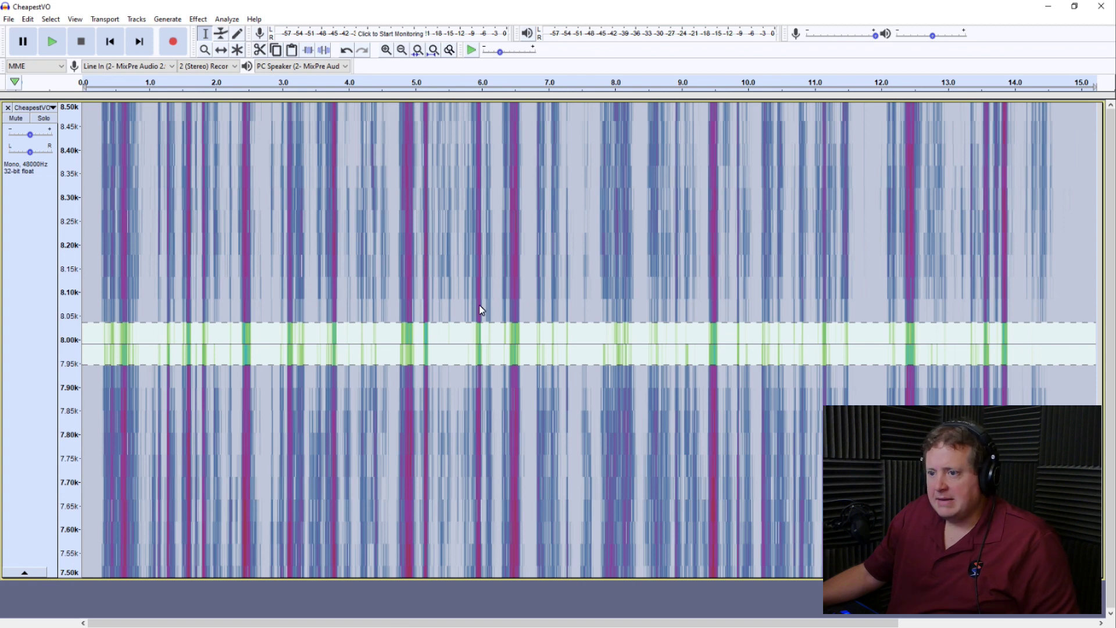
Step: Set the track's spectrogram frequency range to 5500 Hz minimum and 6500 Hz maximum
left_click(51, 111)
left_click(55, 231)
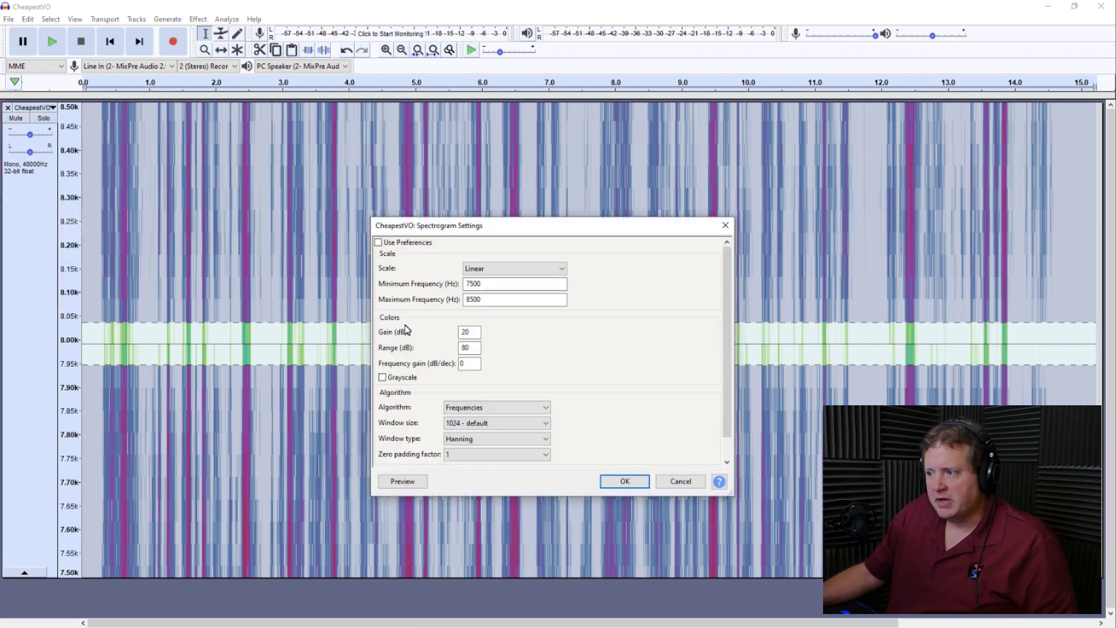
left_click_drag(471, 284, 449, 301)
type("5")
type("6")
left_click(623, 481)
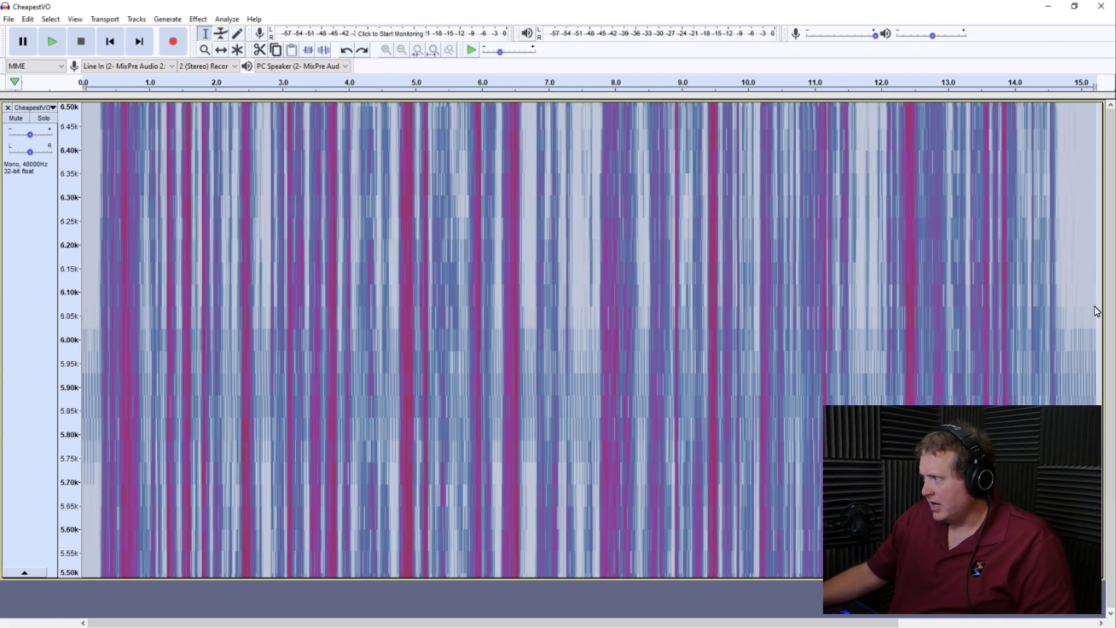
Step: Select the noise band from about 5.74 to 6.07 kHz across the clip, extending the selection past its end to about 16.2 s
left_click_drag(1094, 309, 1010, 312)
left_click_drag(954, 336, 0, 469)
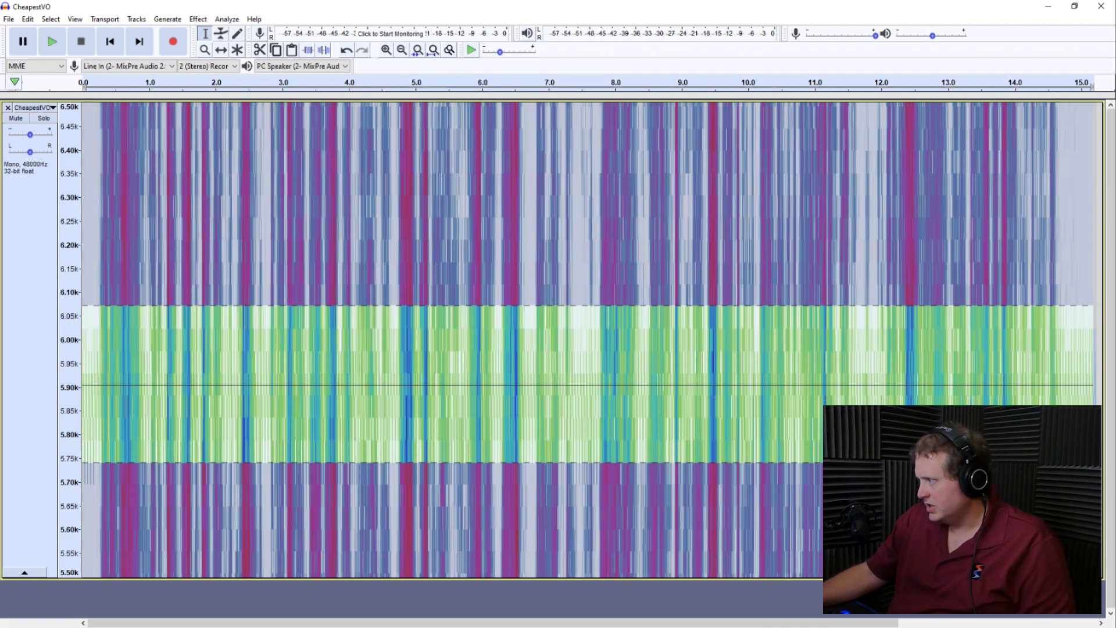
scroll(1080, 370, "right", 3)
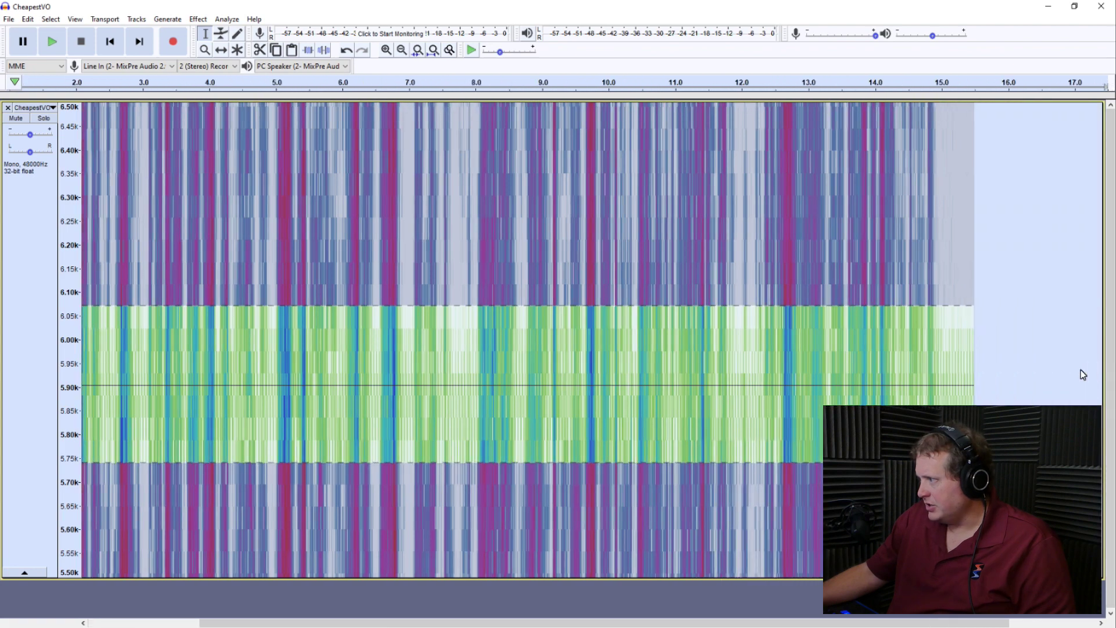
left_click_drag(1080, 370, 1024, 365)
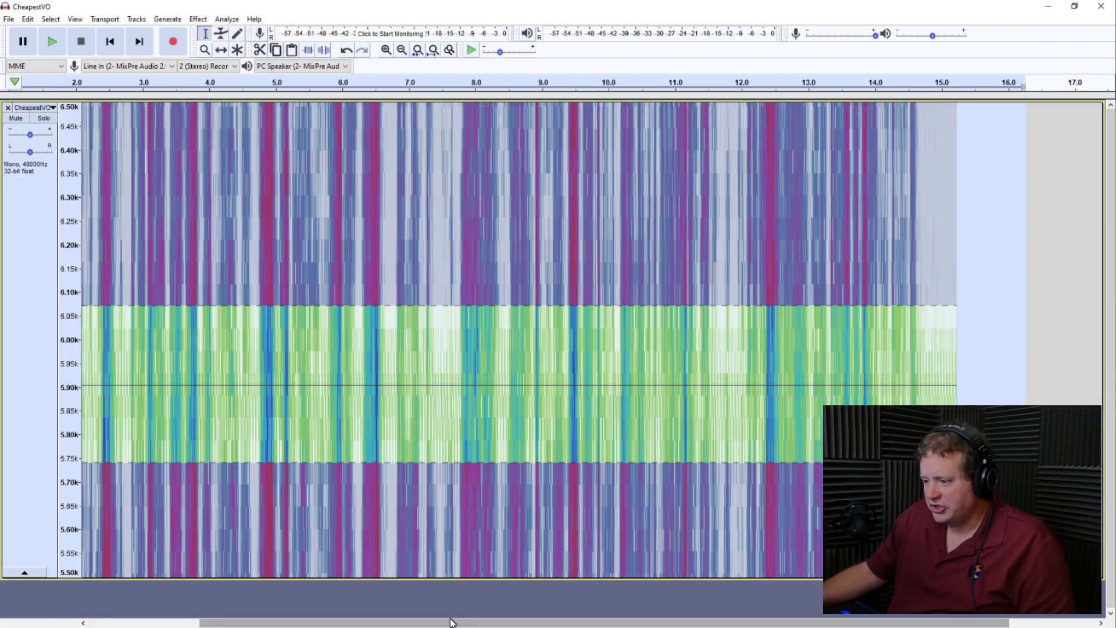
left_click_drag(453, 622, 352, 624)
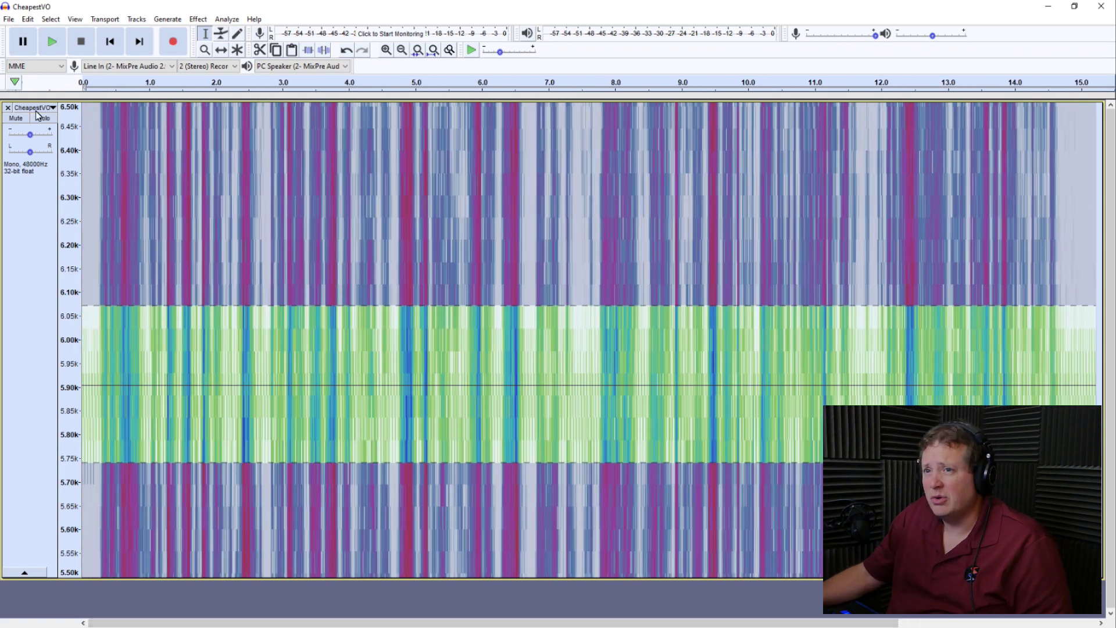
left_click(36, 111)
left_click(63, 234)
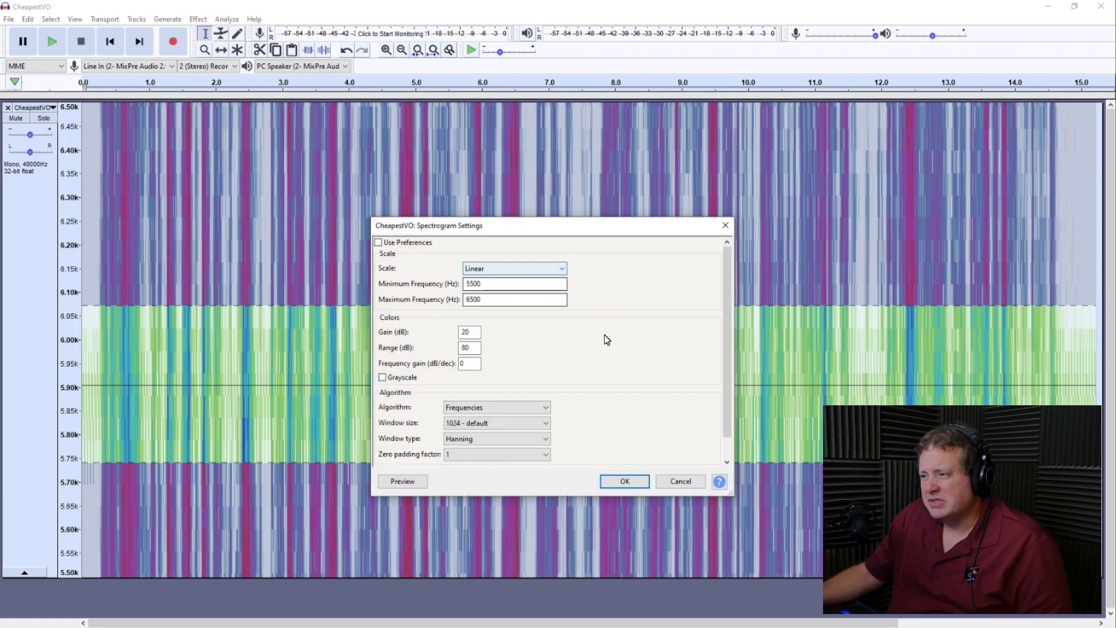
left_click(682, 482)
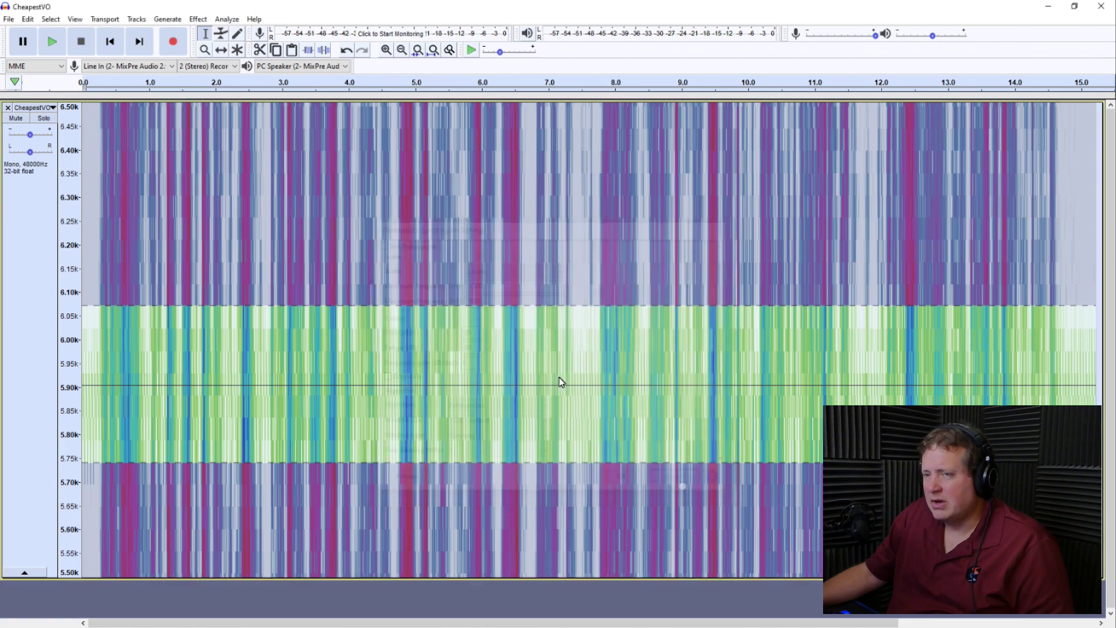
Step: Apply Spectral edit parametric EQ at -24 dB to the selected band from about 5.74 to 6.07 kHz
left_click(196, 19)
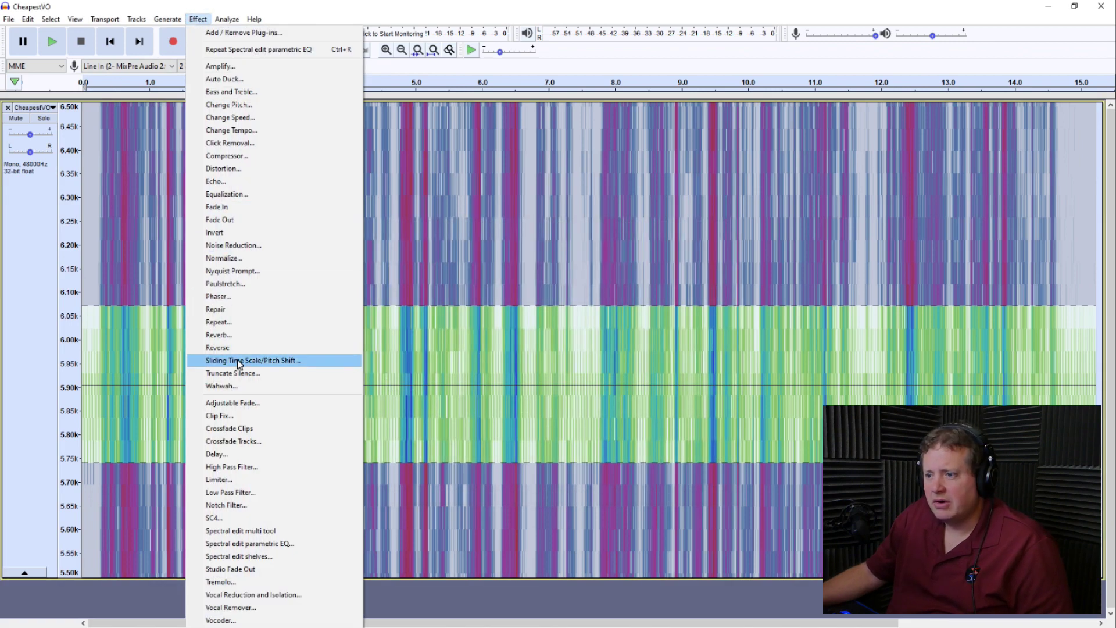
left_click(252, 546)
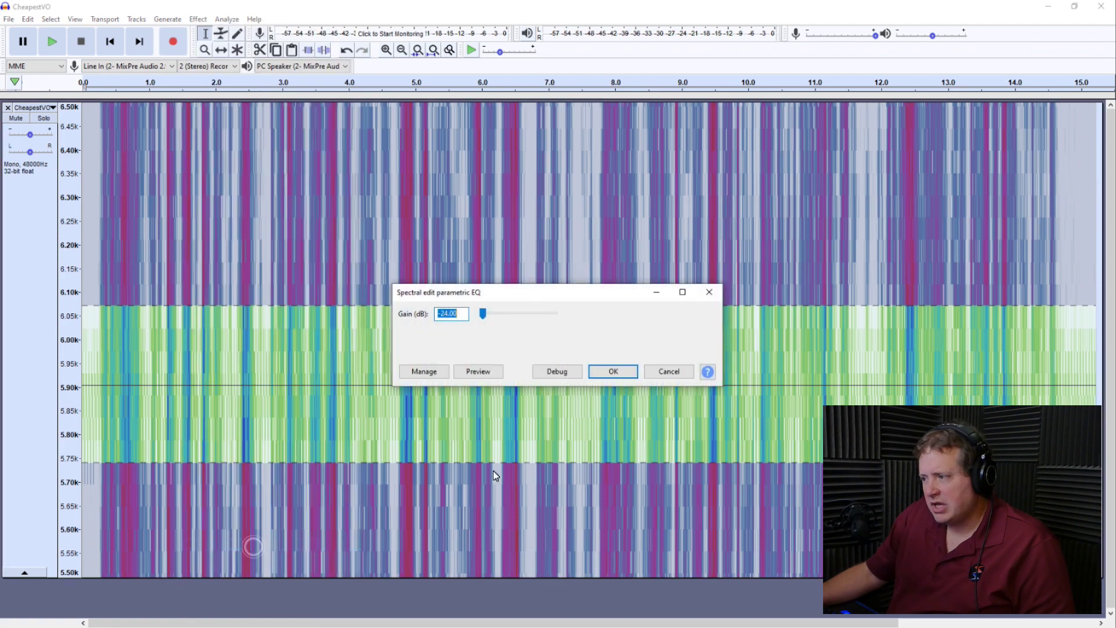
left_click(607, 374)
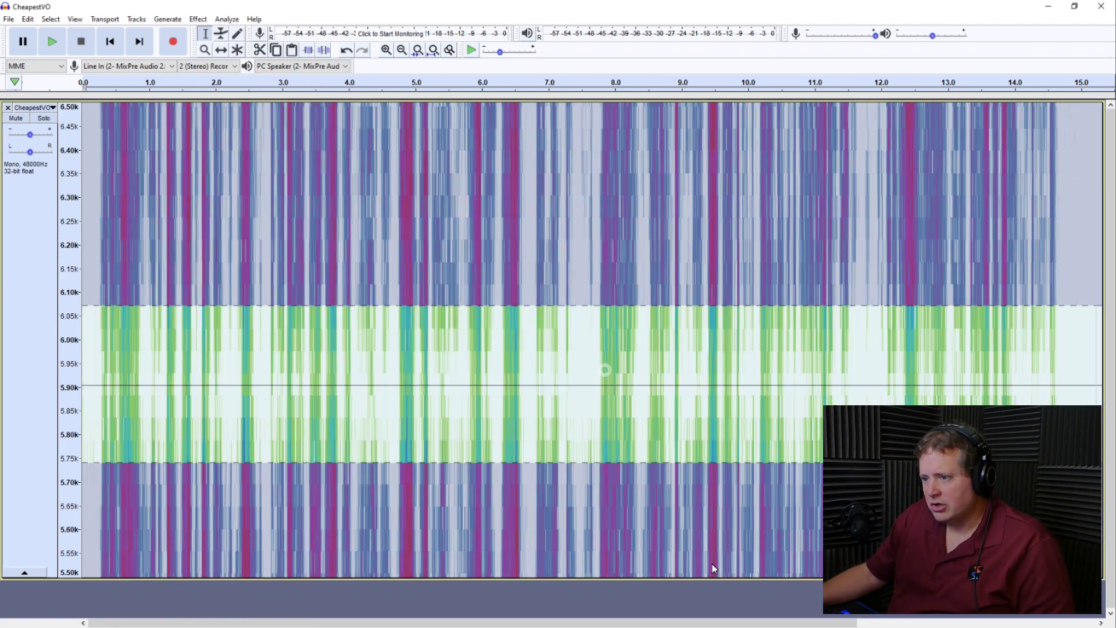
Step: Play the clip from about 1.8 s to listen to the attenuated noise, and stop playback
left_click(200, 245)
key("space")
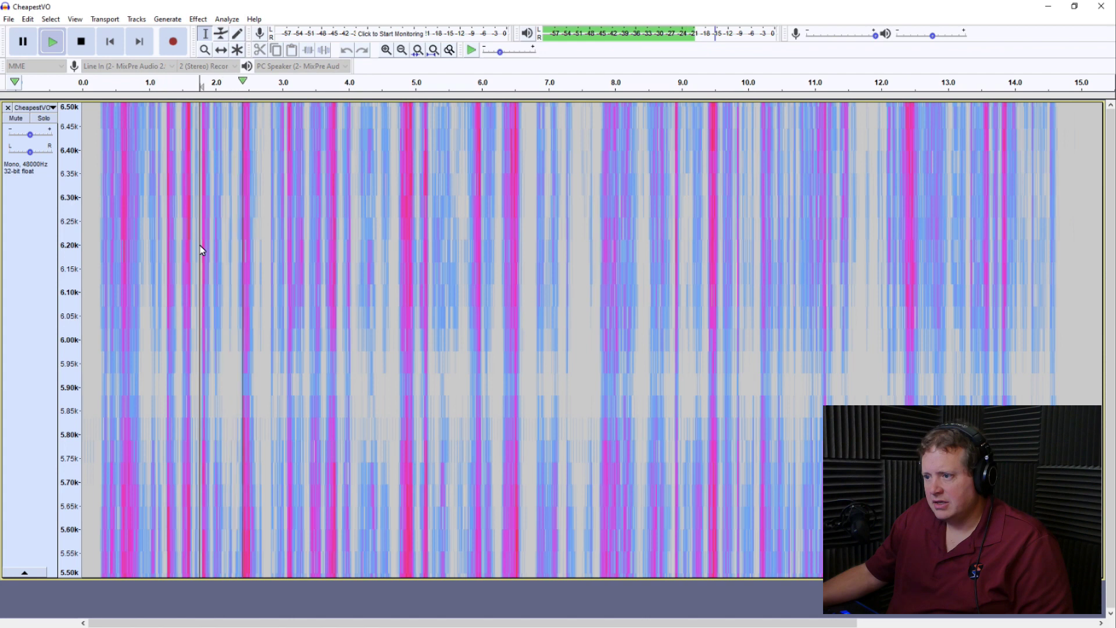
key("space")
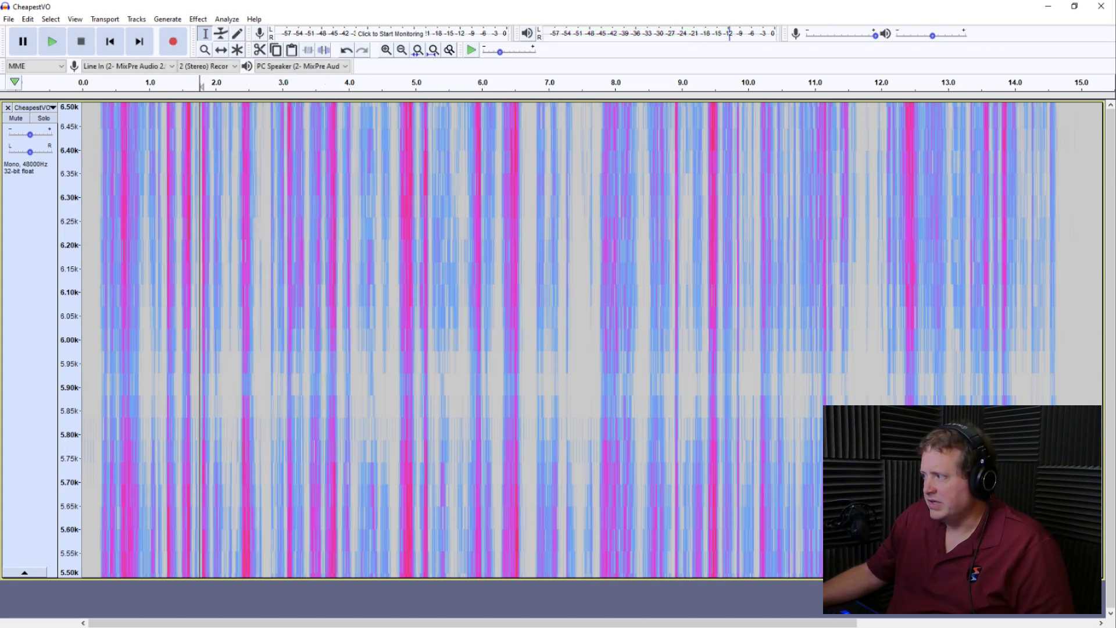
Step: Set the track's spectrogram frequency range to 3500 Hz minimum and 4500 Hz maximum
left_click(33, 108)
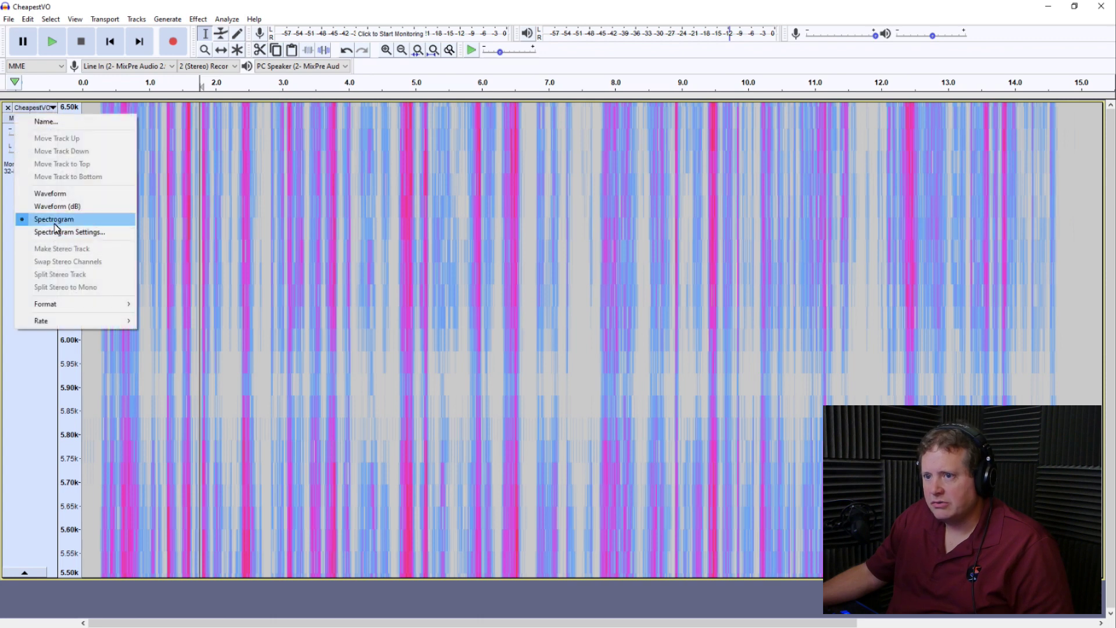
left_click(53, 220)
left_click(33, 108)
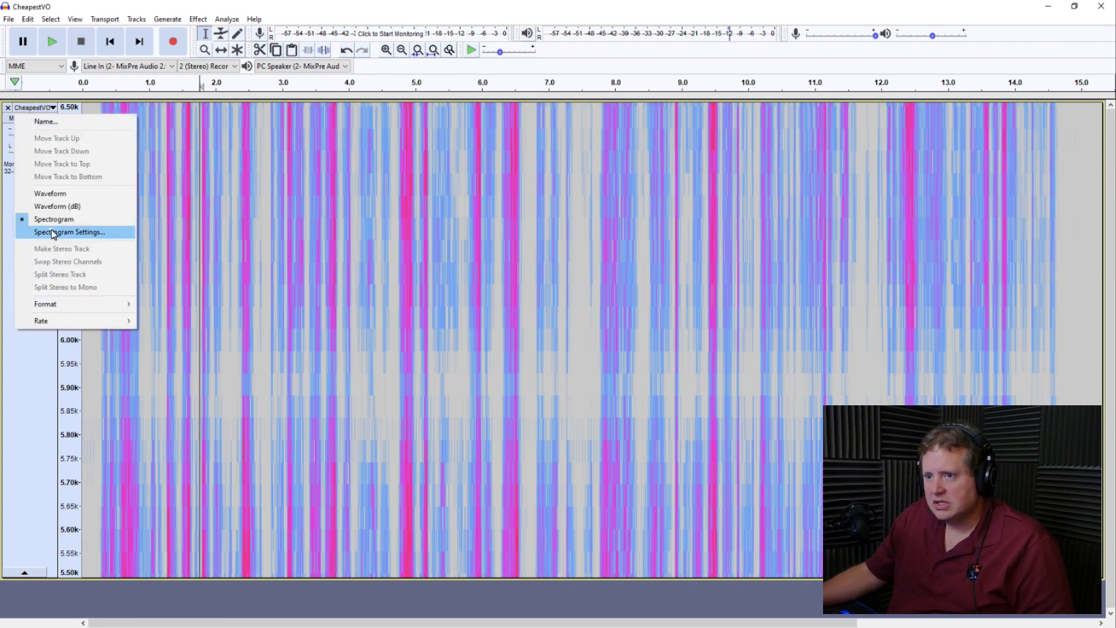
left_click(58, 232)
left_click(467, 283)
key("BackSpace")
type("3500")
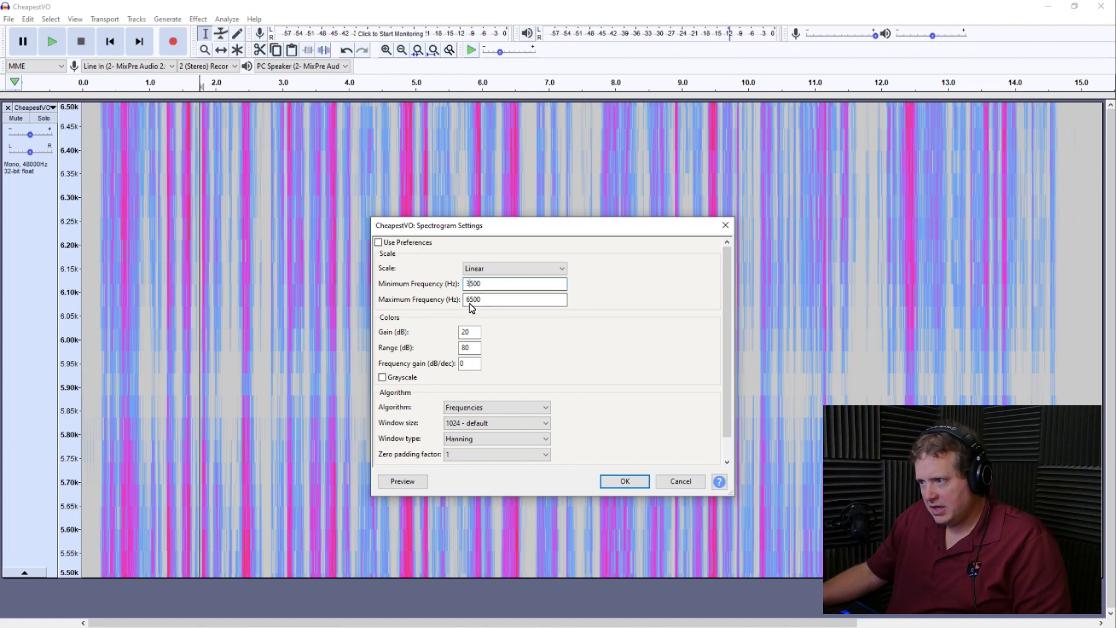
left_click(470, 303)
key("BackSpace")
type("4")
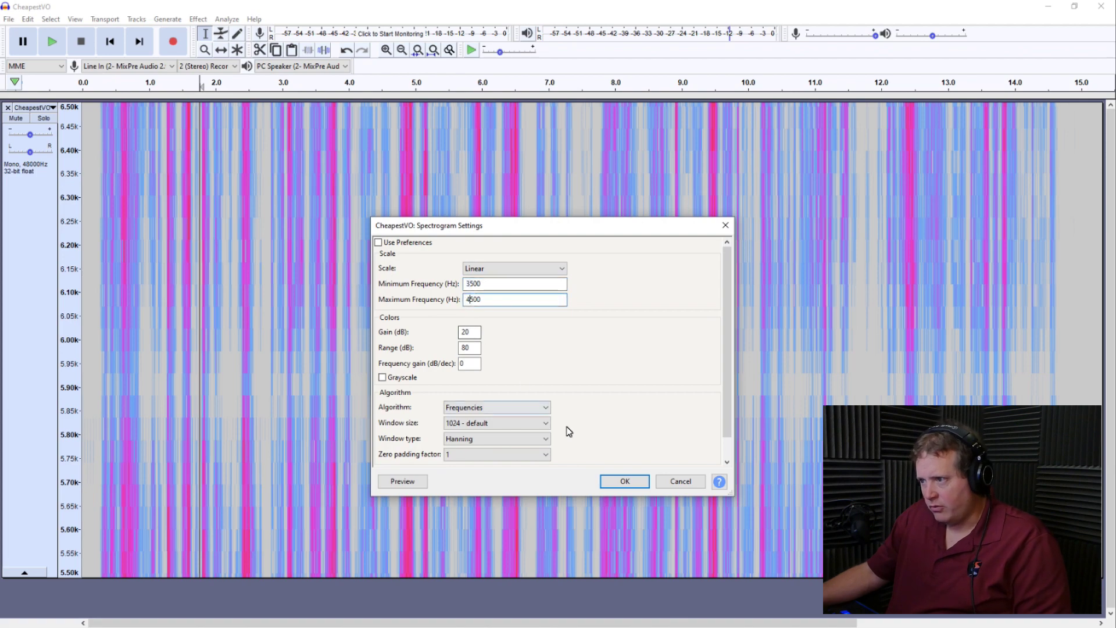
left_click(628, 485)
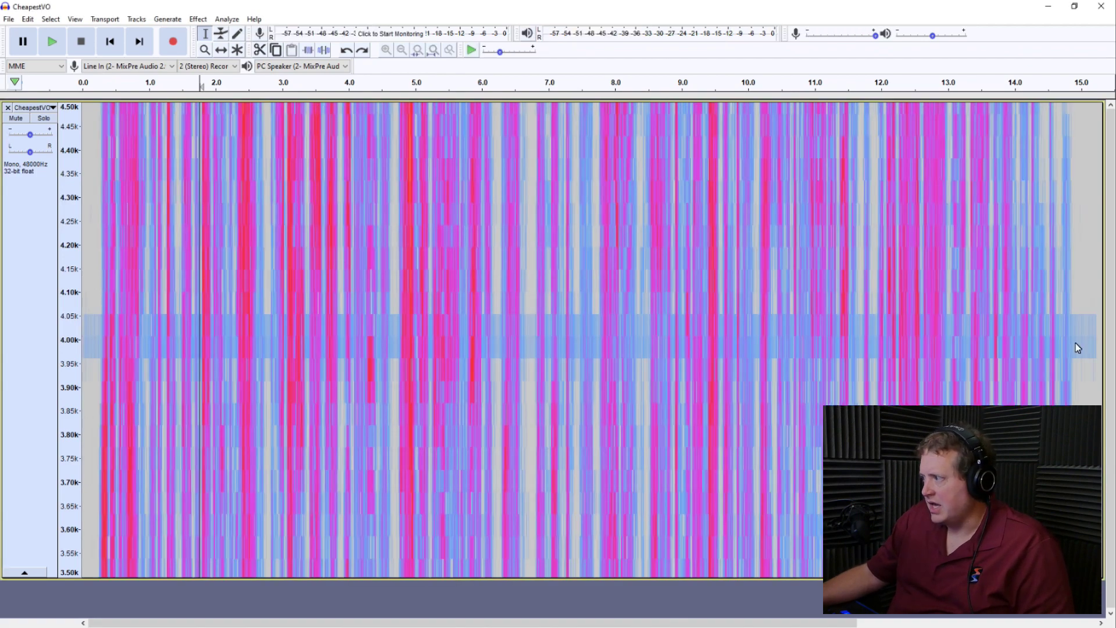
left_click_drag(1096, 319, 1041, 325)
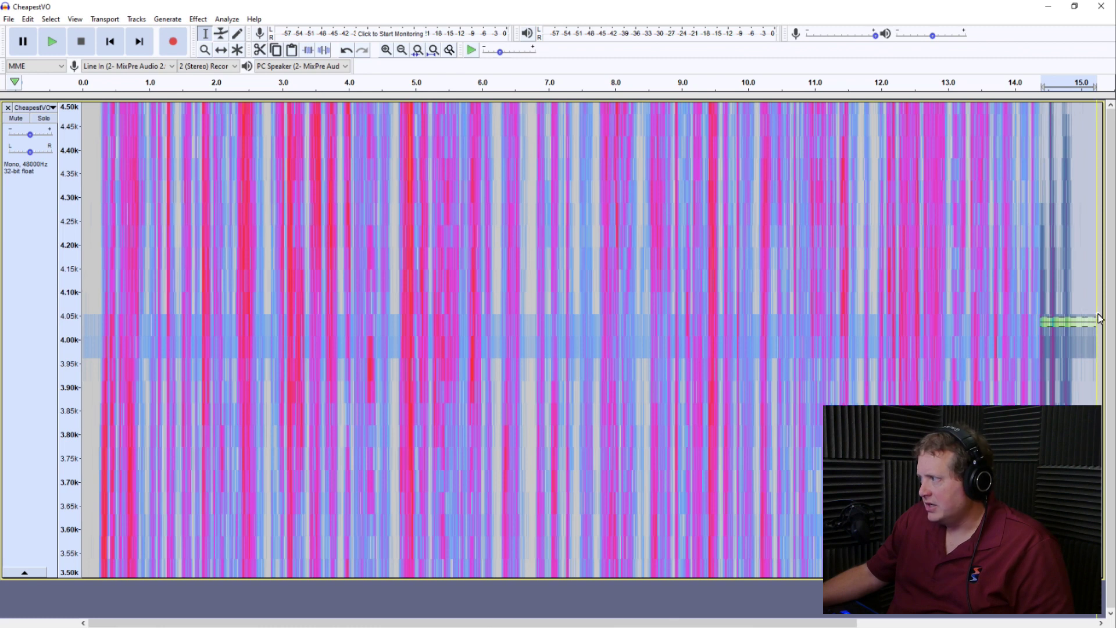
left_click(1041, 333)
left_click(1076, 302)
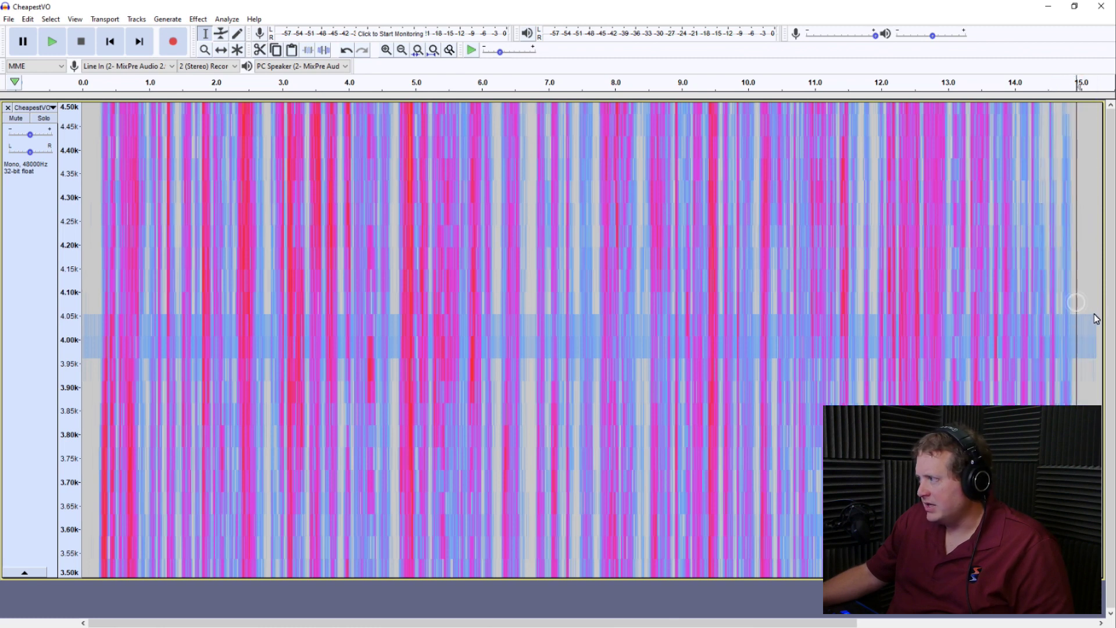
Step: Select the noise band from about 3.96 to 4.06 kHz across the whole clip and apply Spectral edit parametric EQ at -24 dB
left_click_drag(1099, 318, 2, 362)
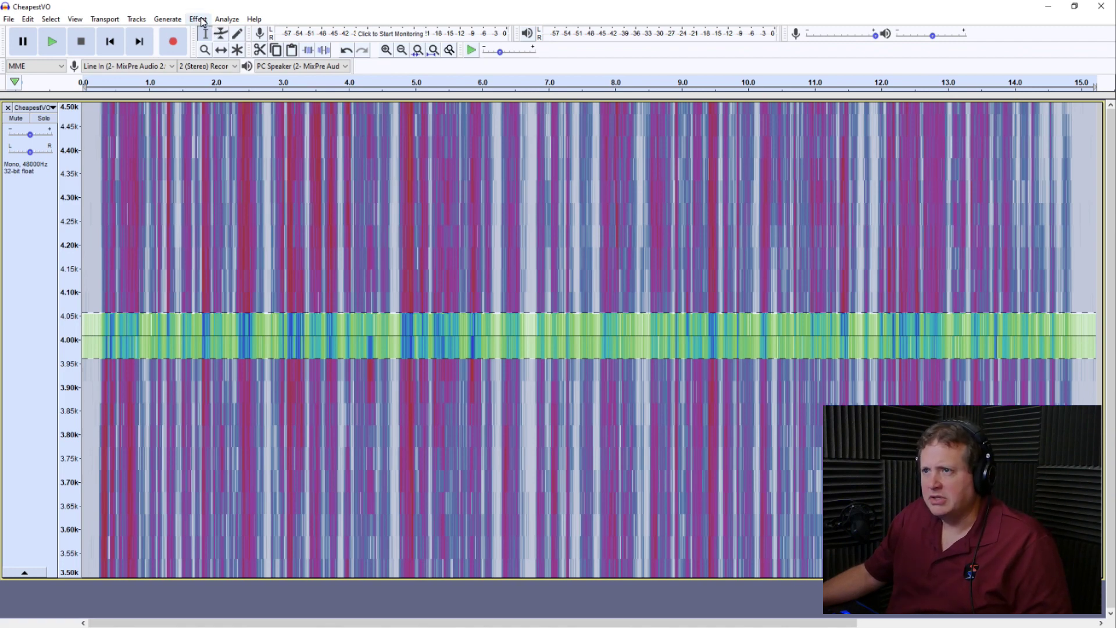
left_click(198, 19)
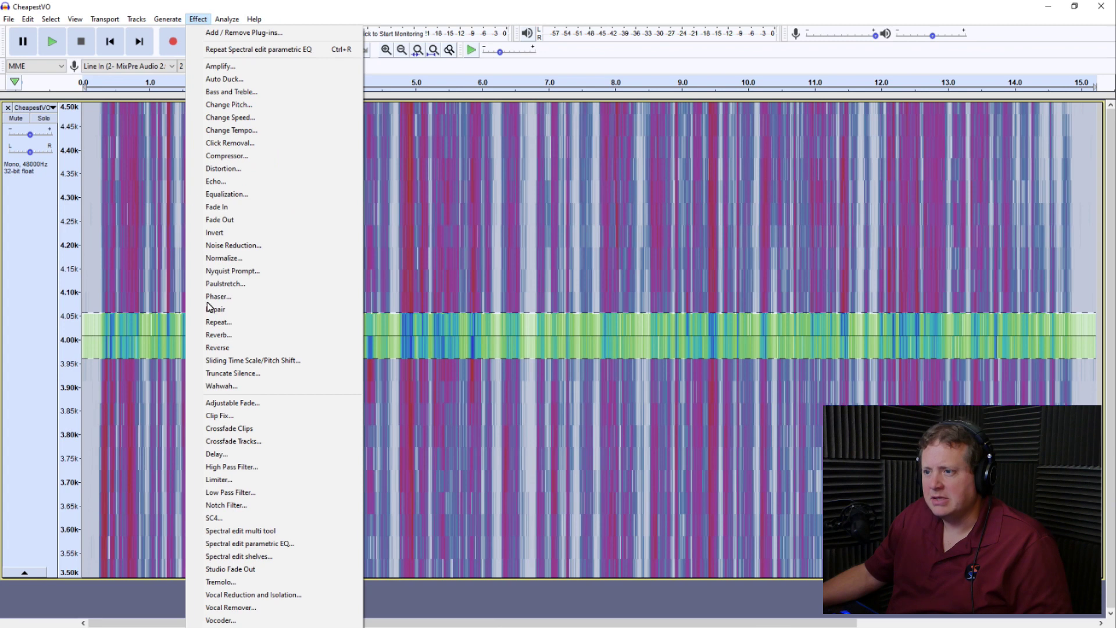
left_click(259, 547)
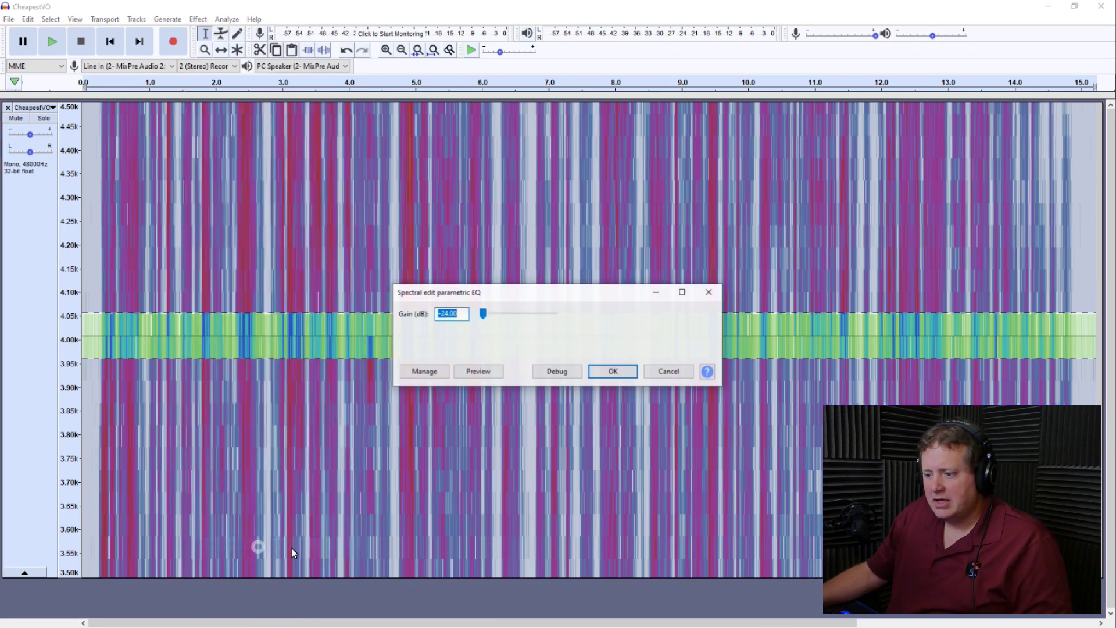
left_click(616, 375)
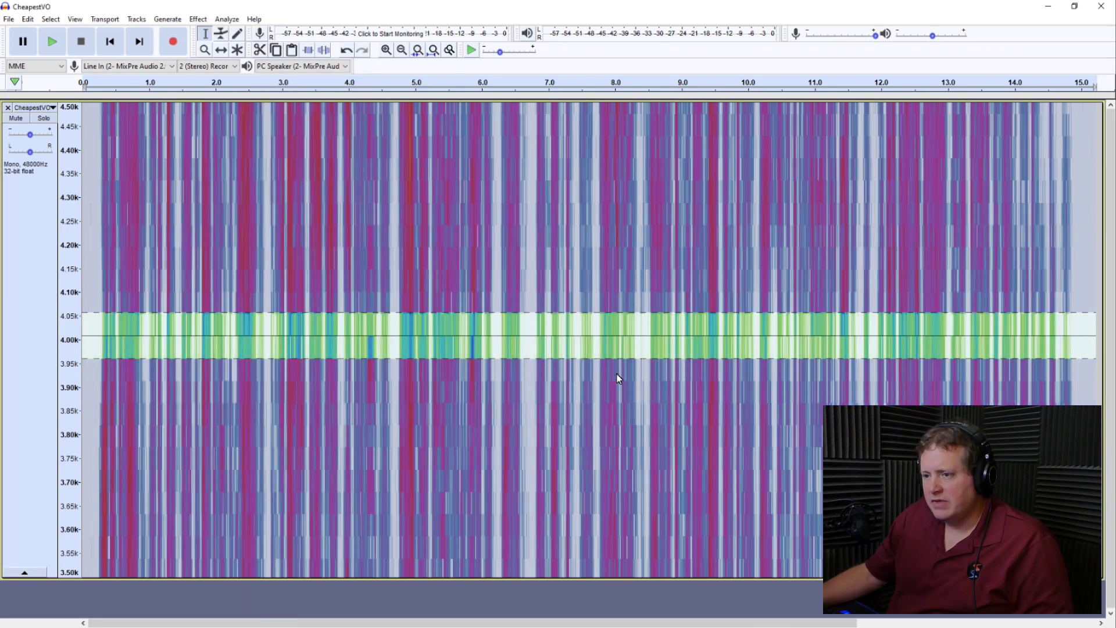
Step: Try a second pass of Spectral edit parametric EQ on the band around 4 kHz, and undo that pass
left_click(198, 19)
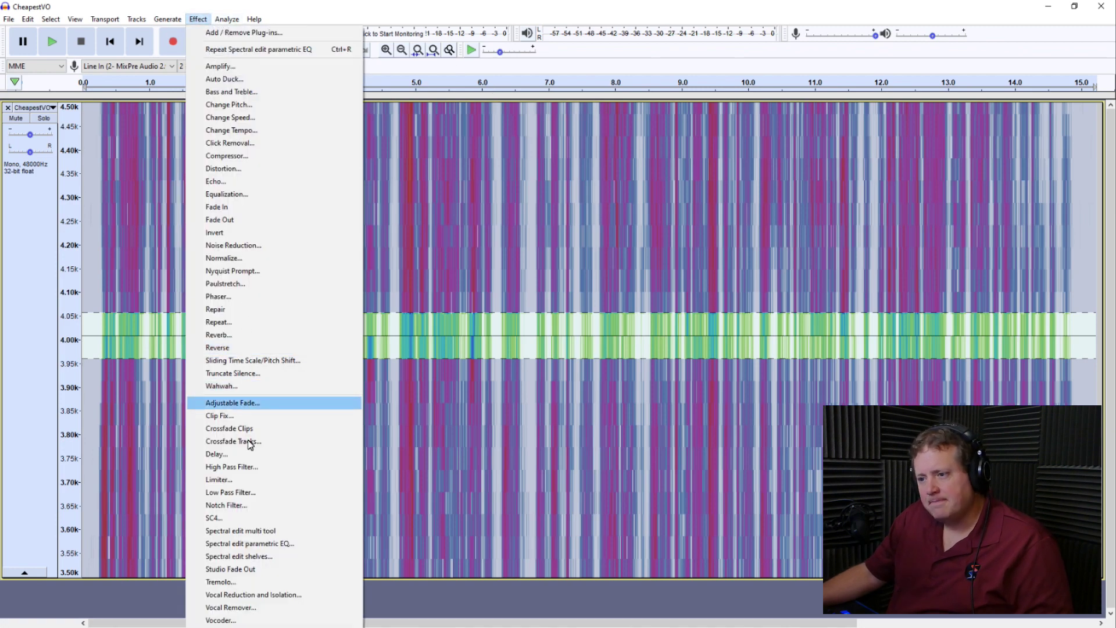
left_click(259, 544)
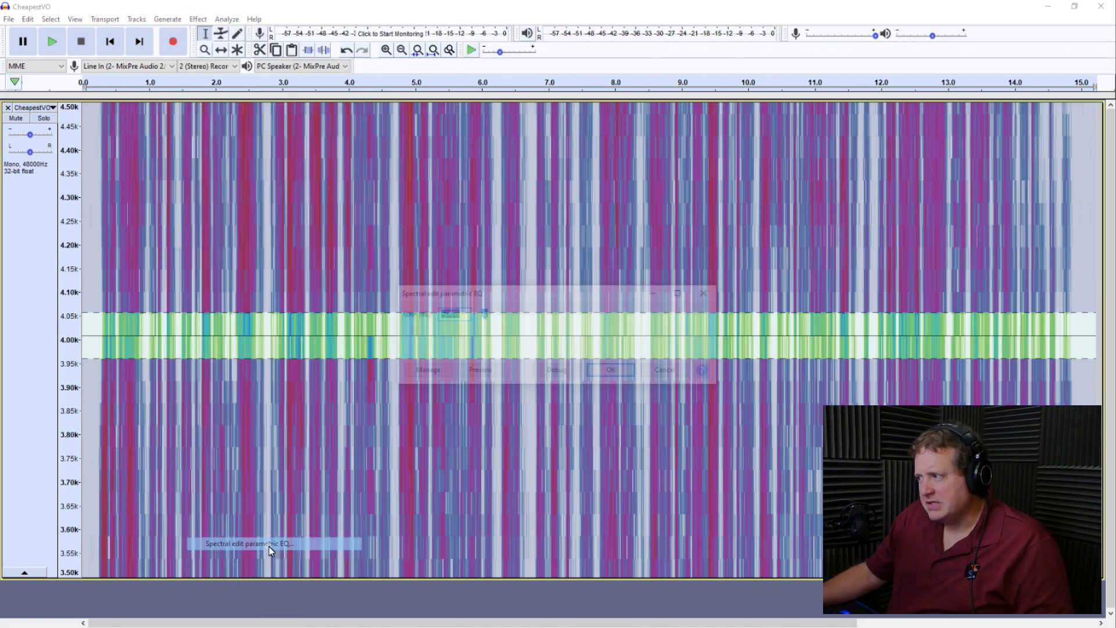
left_click(614, 372)
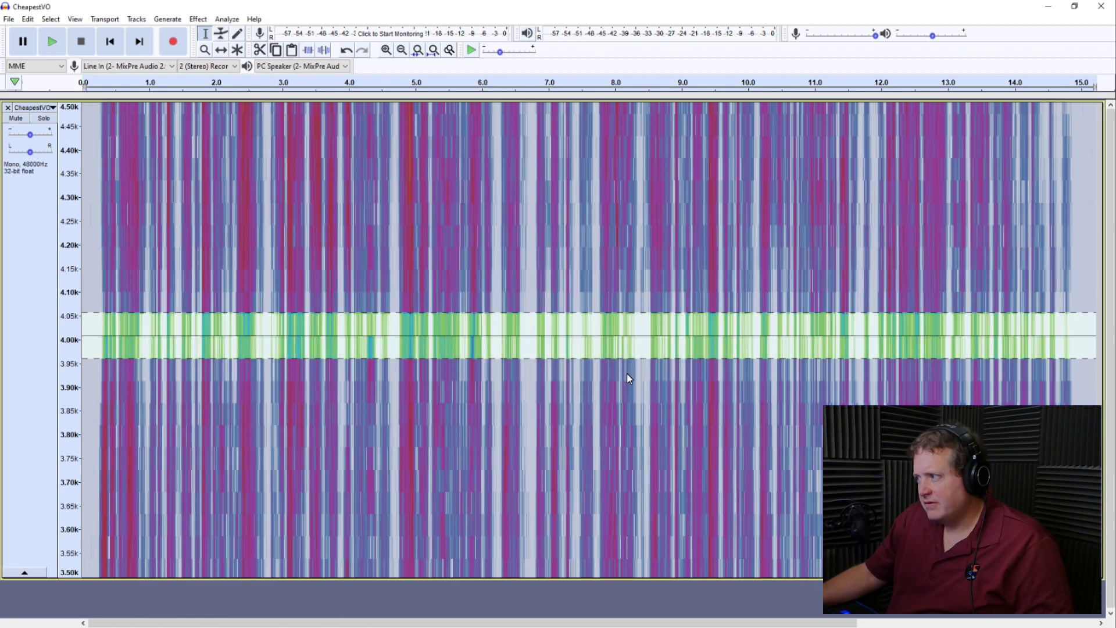
left_click(28, 19)
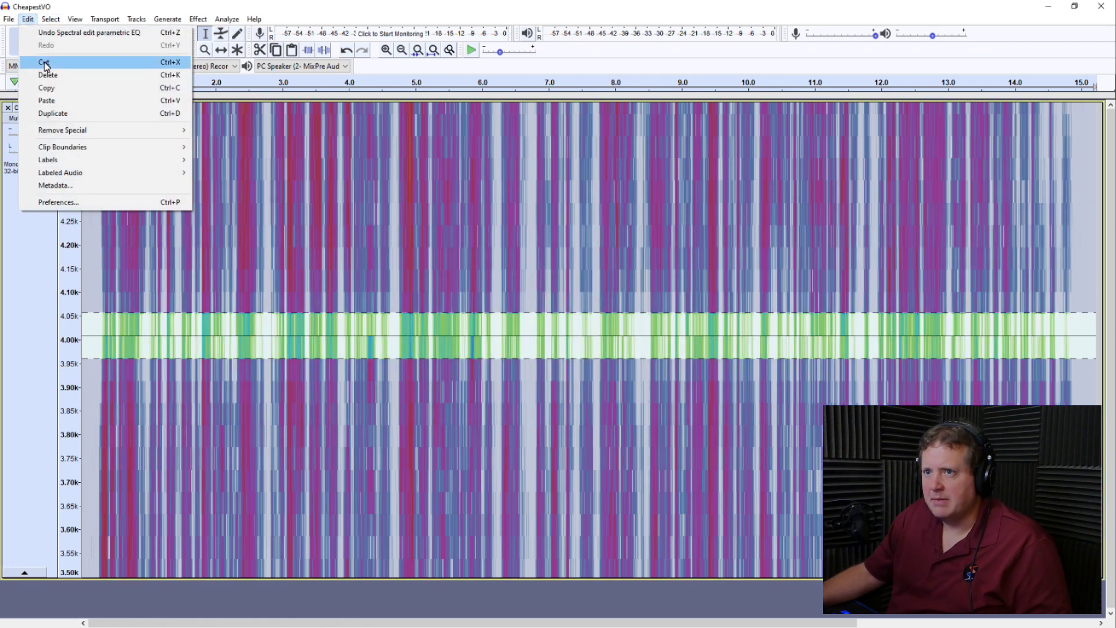
left_click(53, 32)
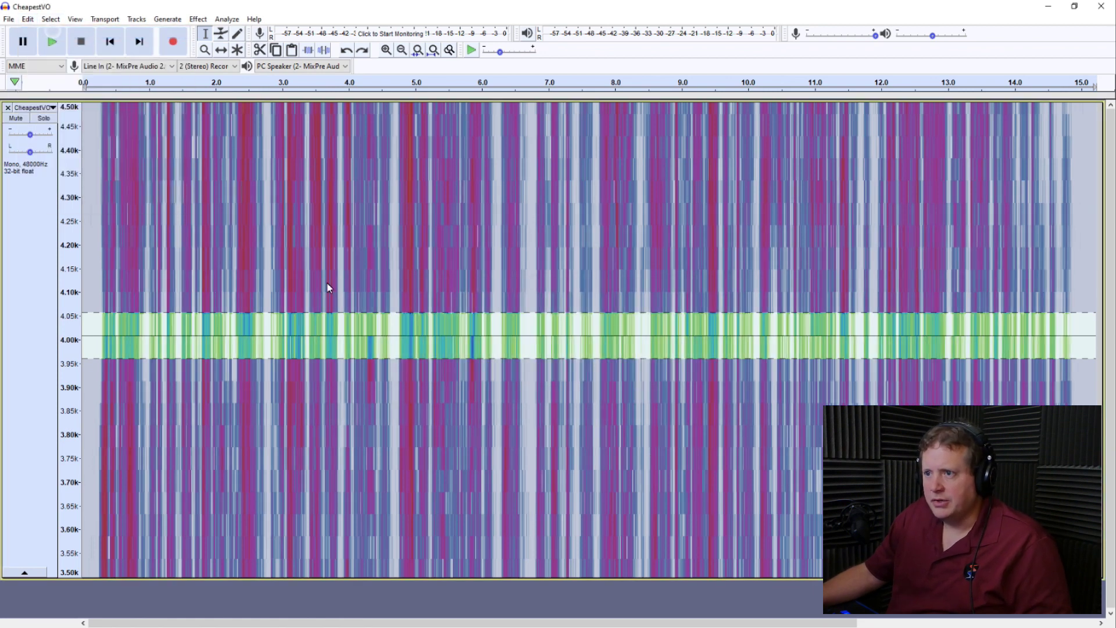
Step: Set the track's spectrogram frequency range to 1500 Hz minimum and 2500 Hz maximum
left_click(46, 108)
left_click(75, 233)
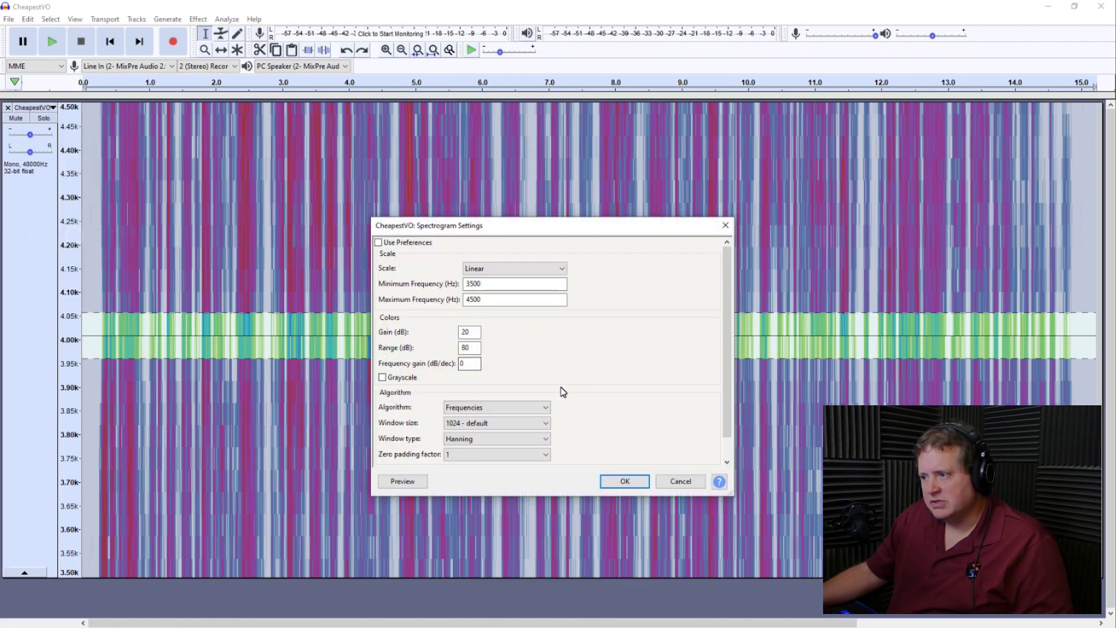
type("1")
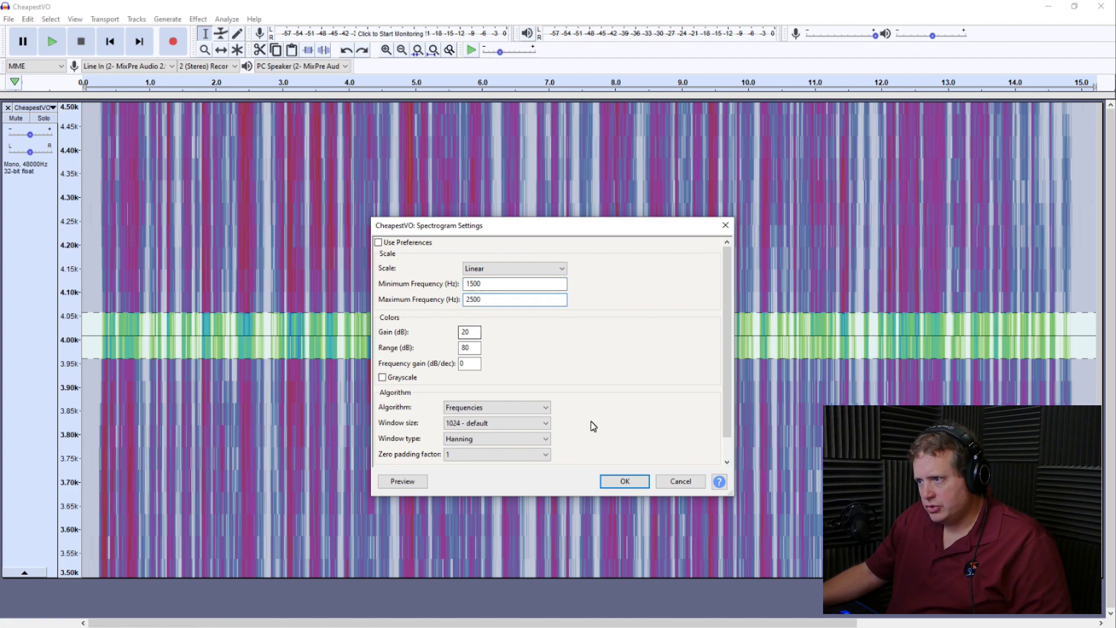
left_click(640, 482)
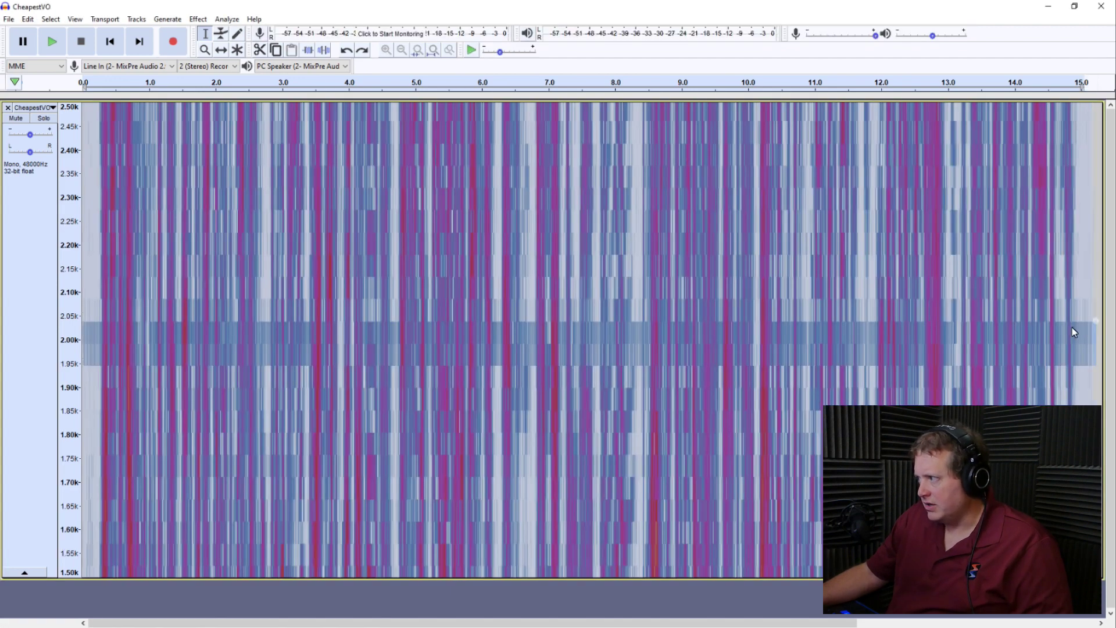
Step: Select the noise band from about 1.95 to 2.04 kHz across the whole clip
scroll(990, 330, "right", 3)
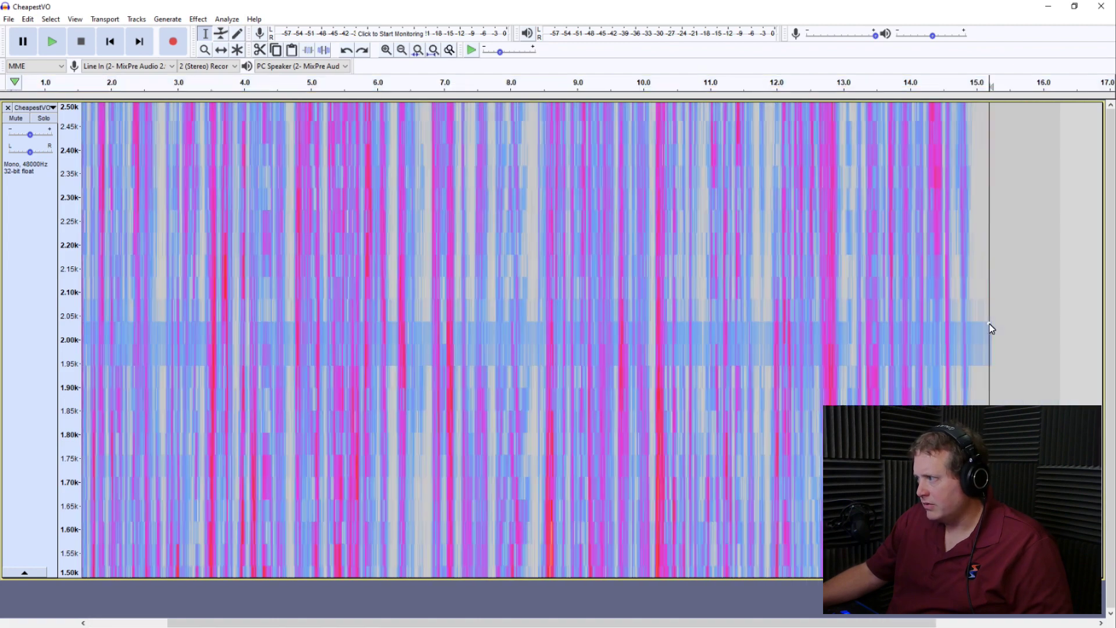
left_click_drag(990, 325, 64, 365)
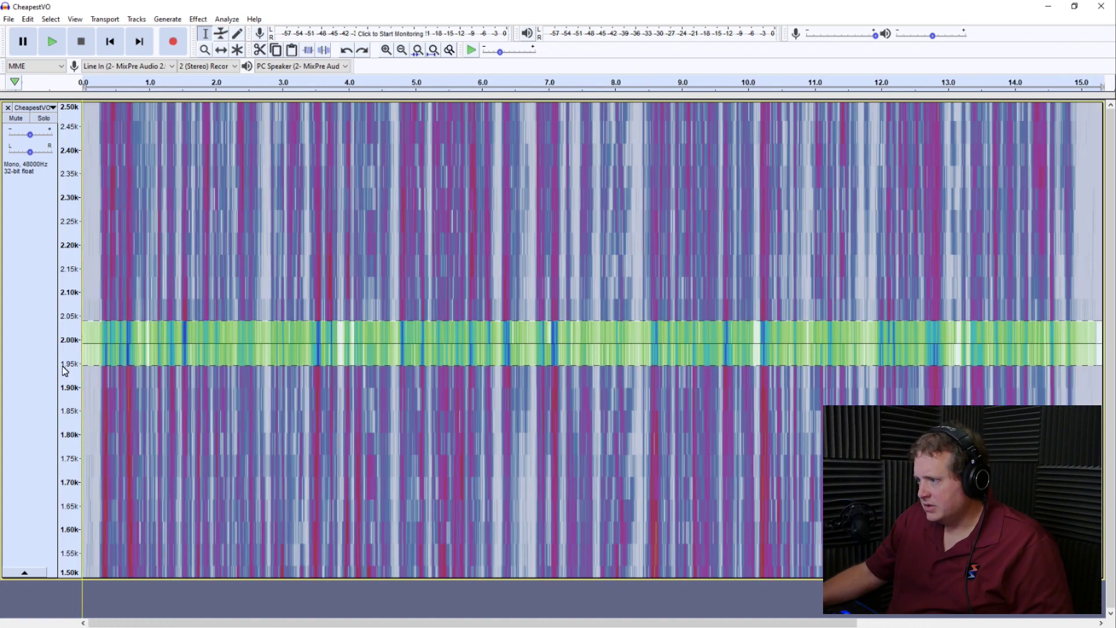
left_click(197, 19)
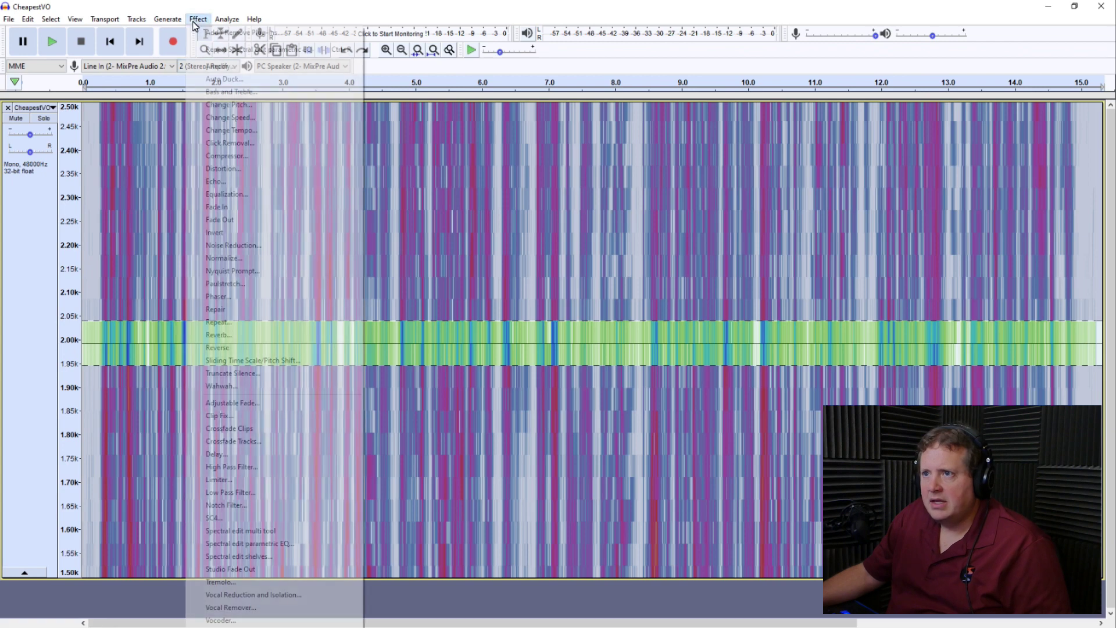